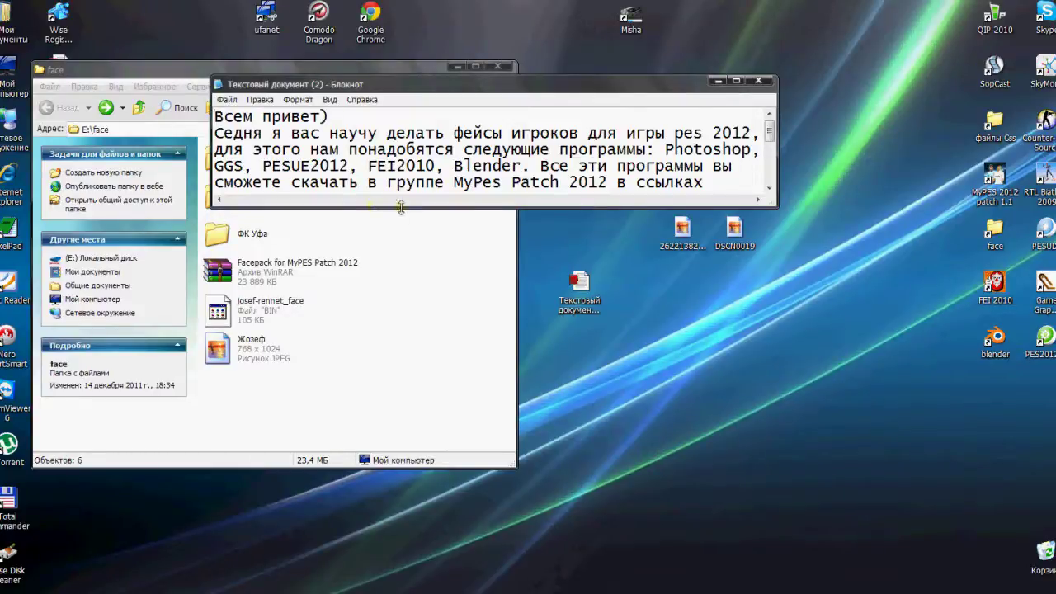
- Read the face-making instructions in the open text note line by line to the end and close it
left_click_drag(400, 207, 399, 241)
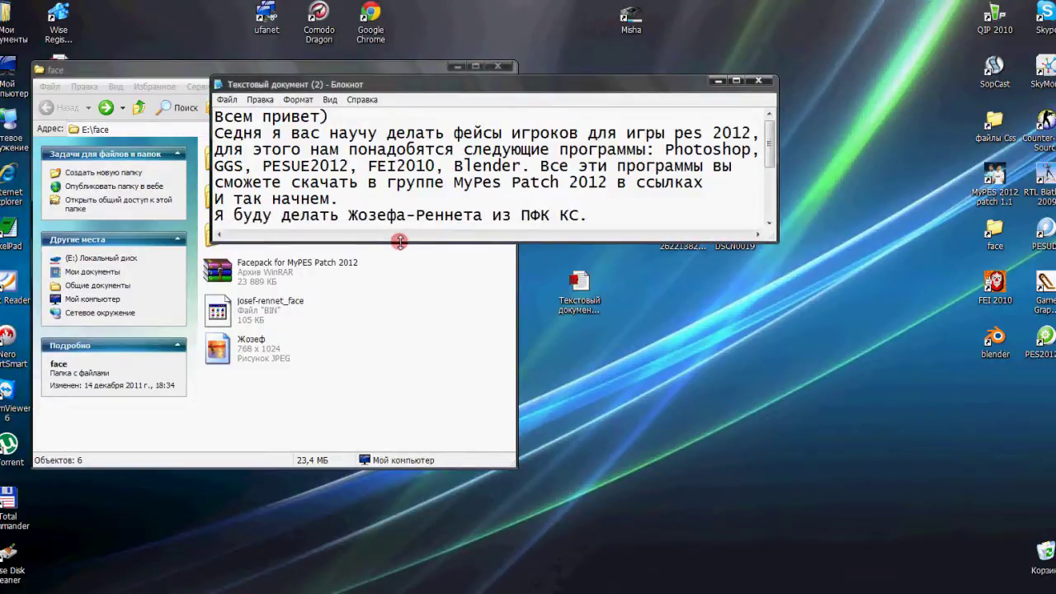
left_click_drag(399, 241, 393, 258)
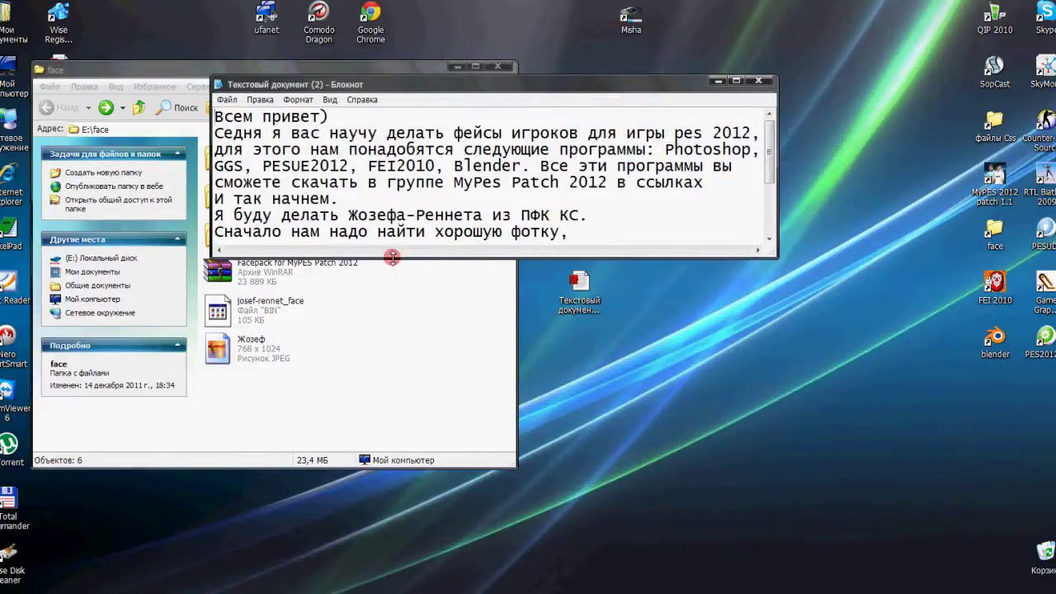
left_click_drag(392, 258, 393, 271)
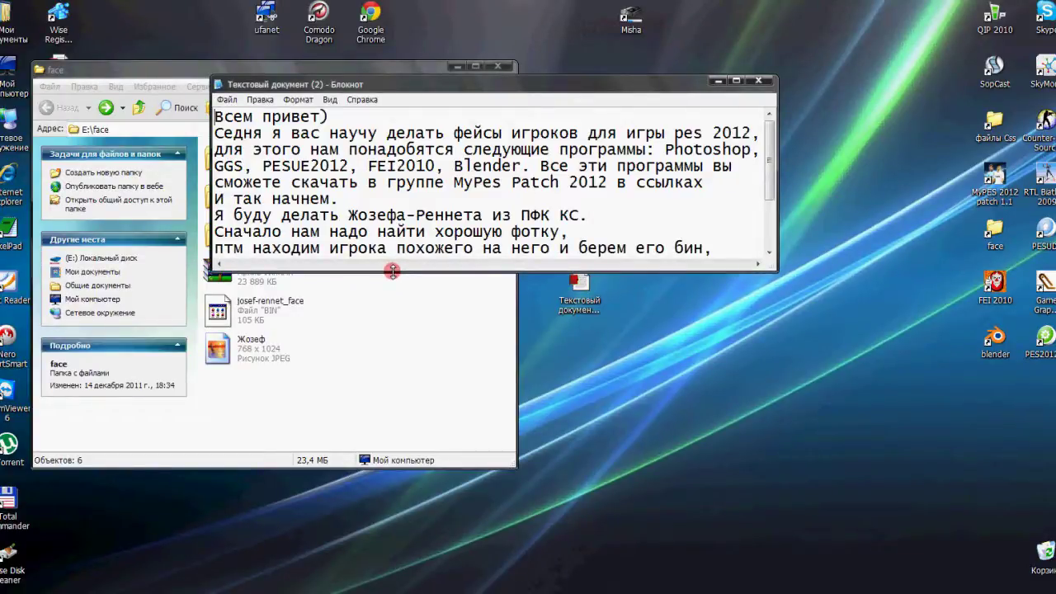
left_click_drag(393, 271, 393, 288)
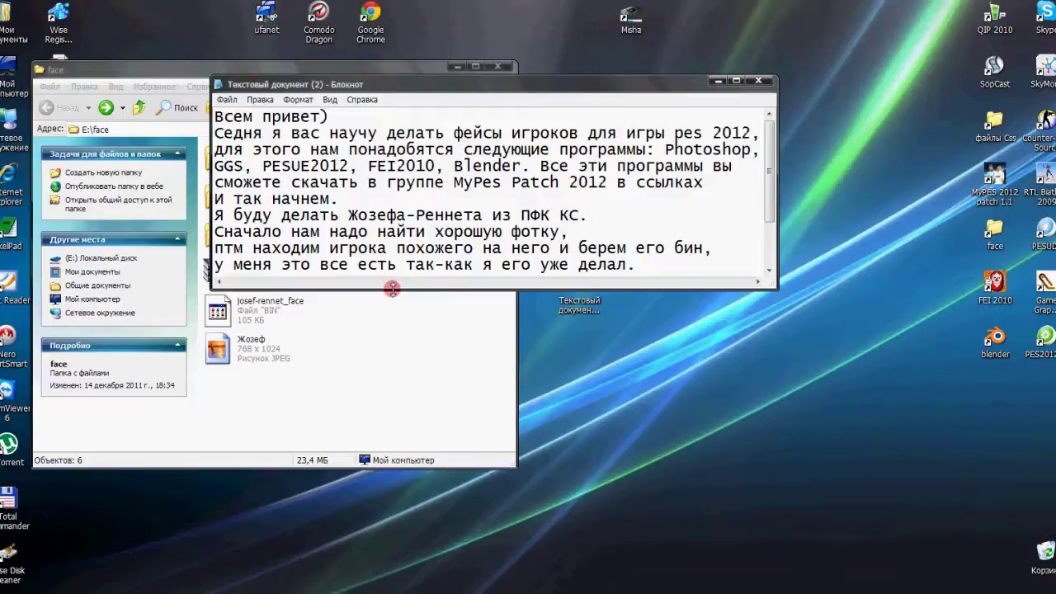
left_click_drag(393, 288, 392, 306)
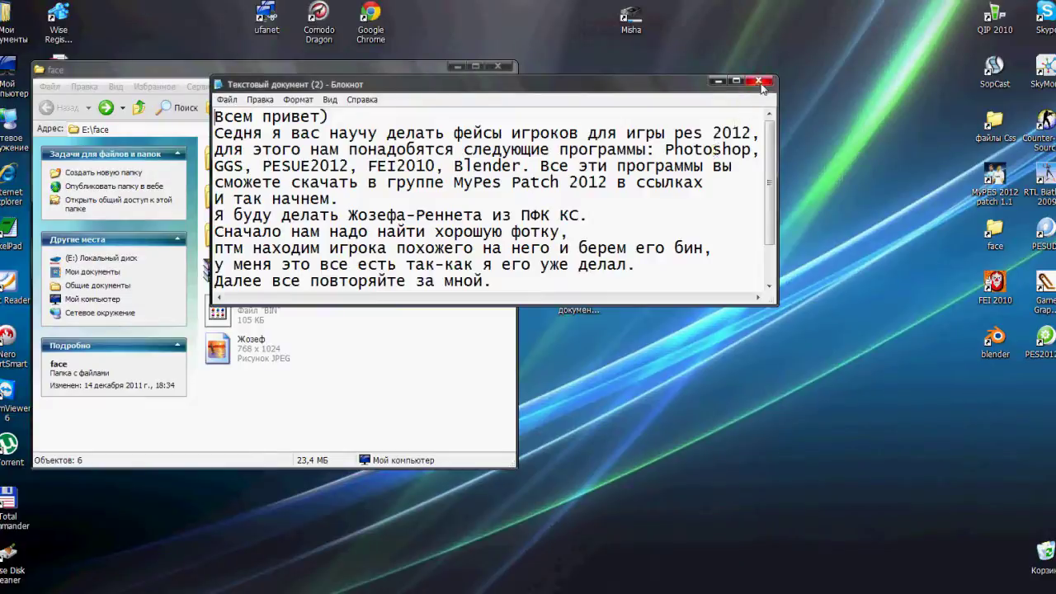
left_click(759, 81)
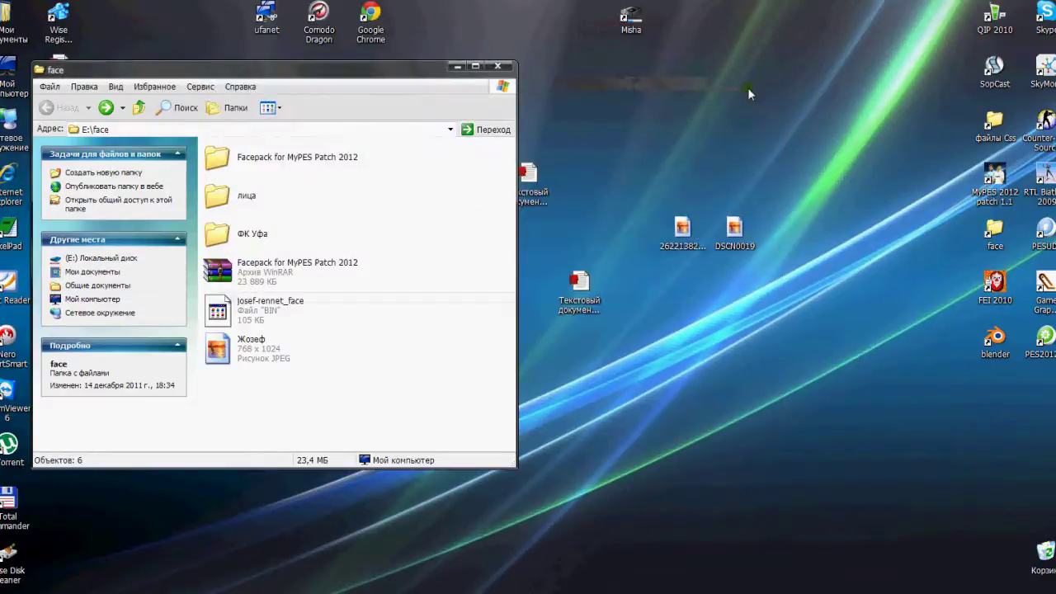
- Launch Game Graphic Studio and load josef-rennet_face.bin from the face folder into it
double_click(1045, 287)
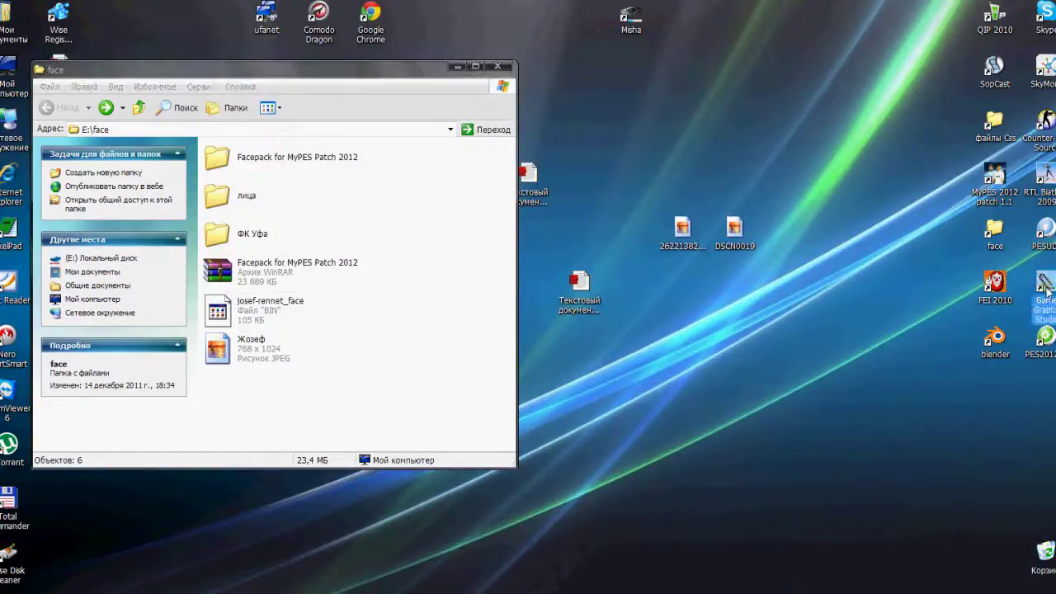
left_click_drag(299, 111, 358, 102)
left_click(259, 355)
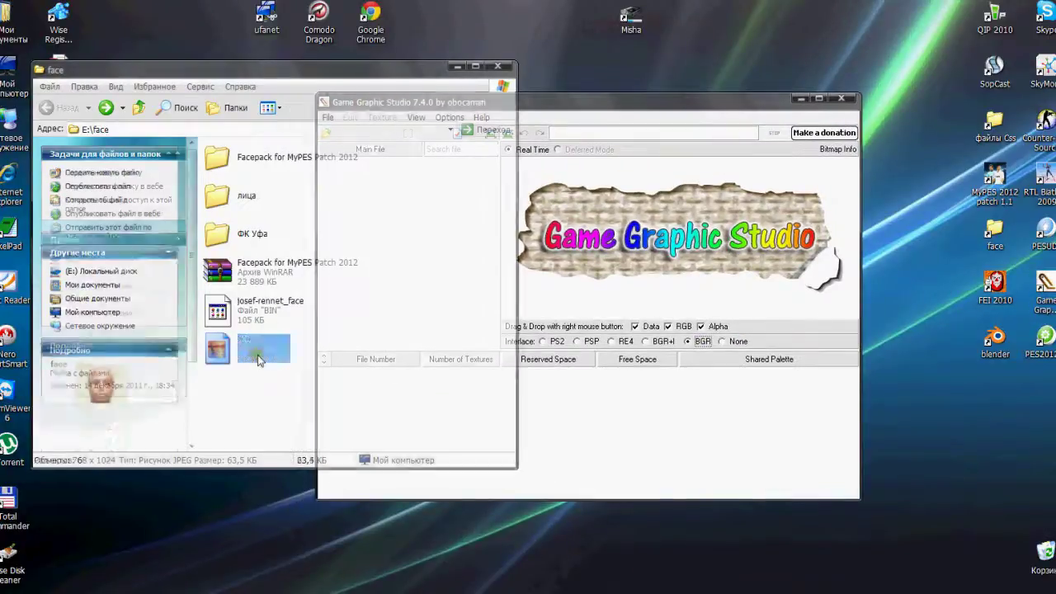
left_click(259, 311)
left_click_drag(579, 100, 727, 69)
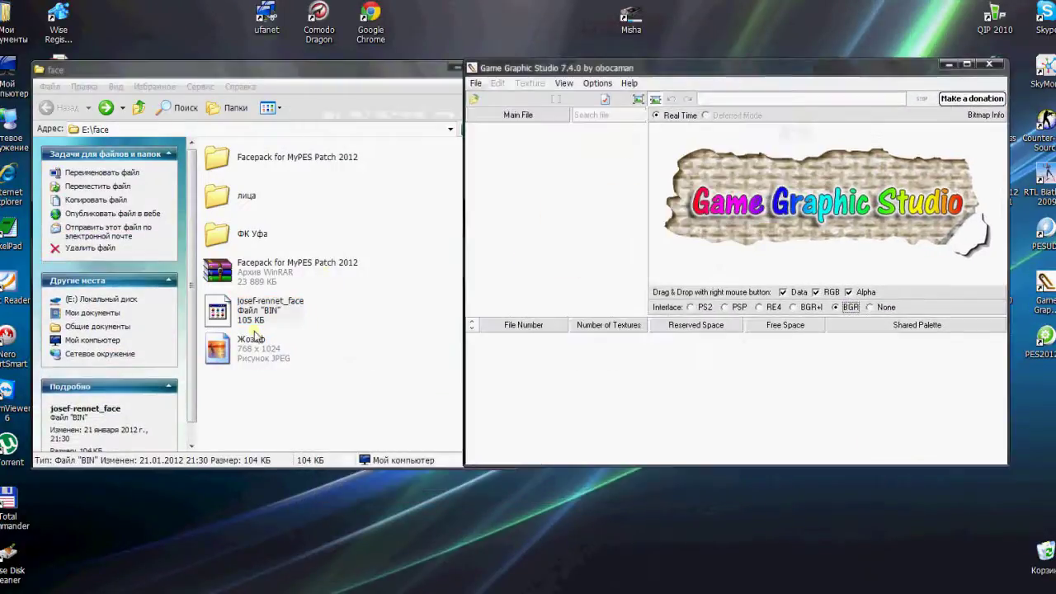
left_click_drag(256, 322, 537, 221)
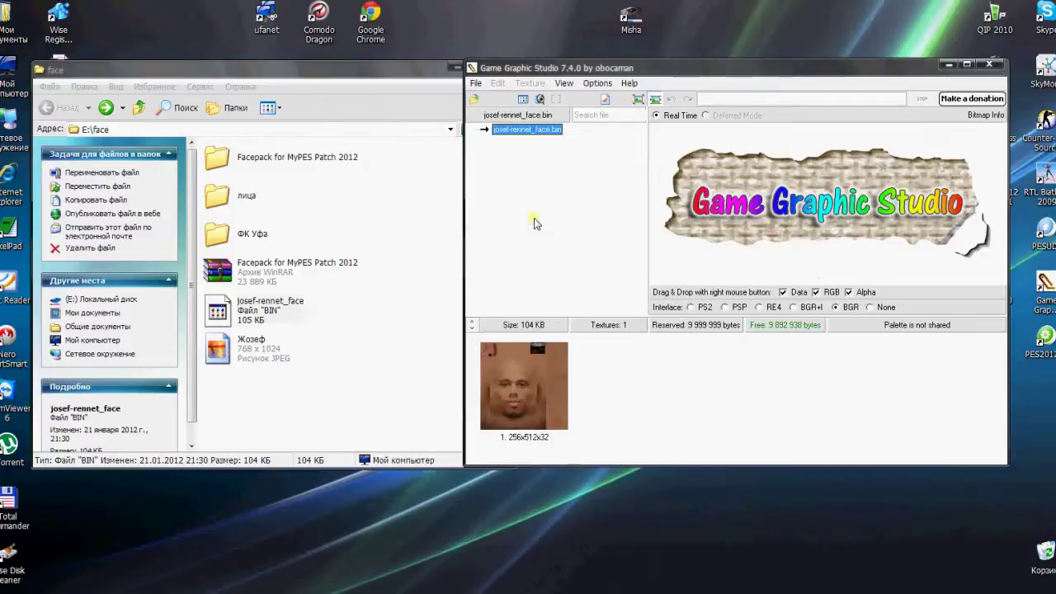
- Export the 256x512 face texture as a PNG named file_1 in the face folder
left_click(542, 407)
left_click(490, 99)
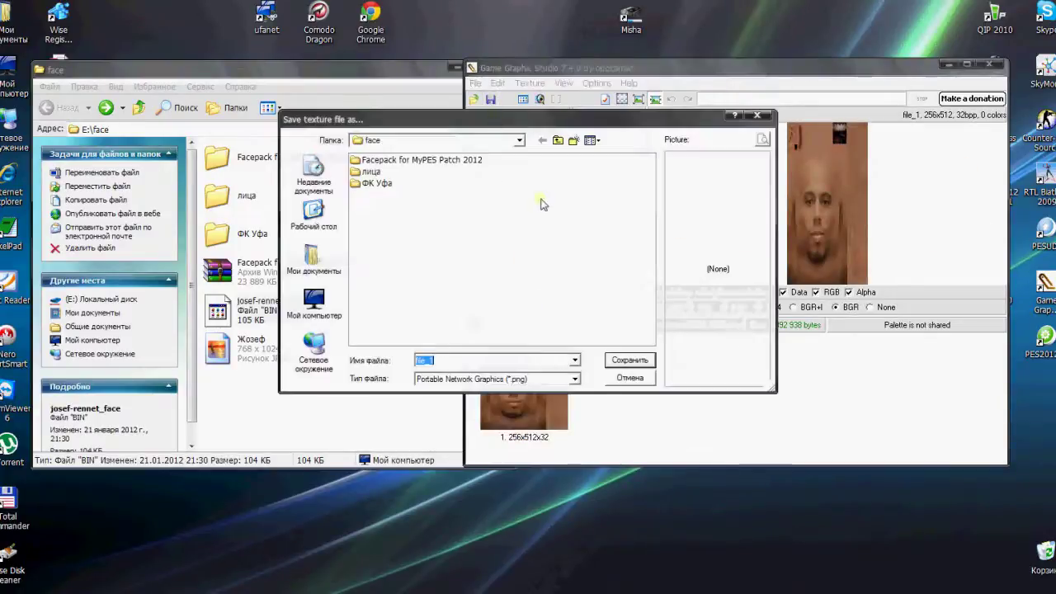
left_click(630, 360)
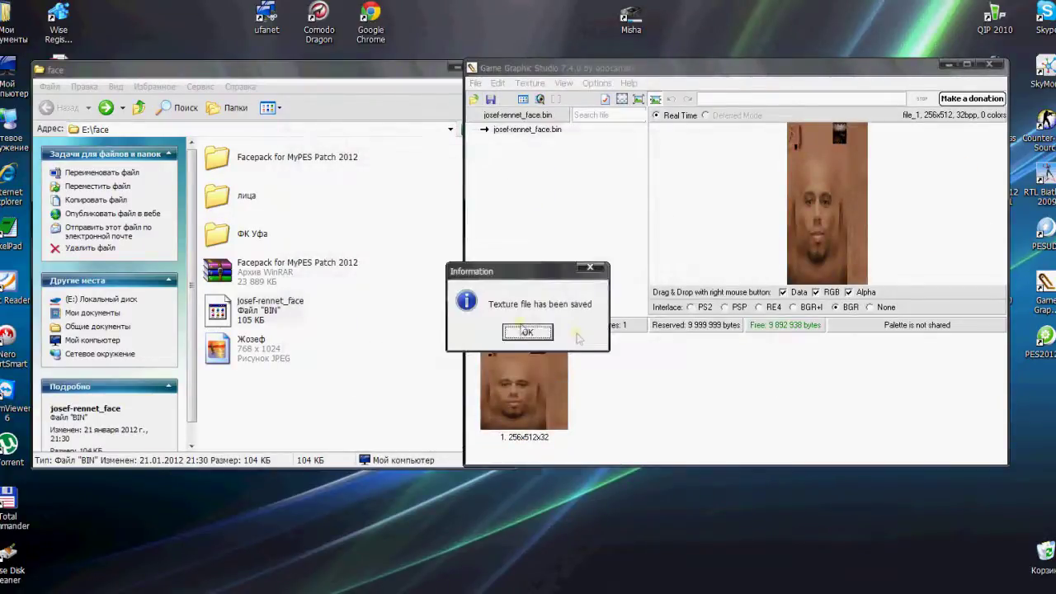
left_click(529, 333)
- Open the exported file_1 image from the face folder in Adobe Photoshop CS5
right_click(233, 396)
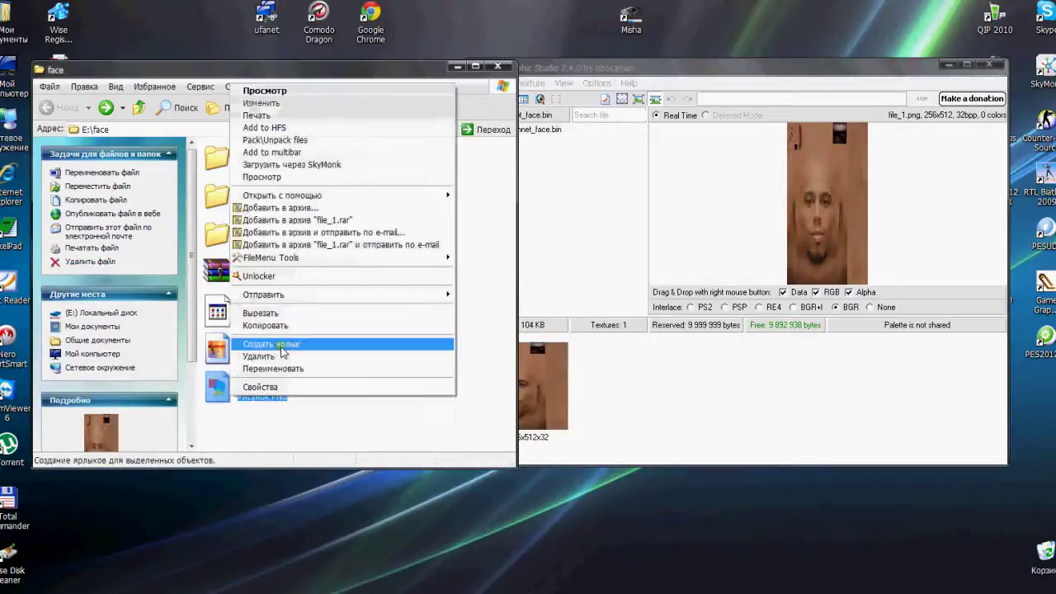
mouse_move(398, 195)
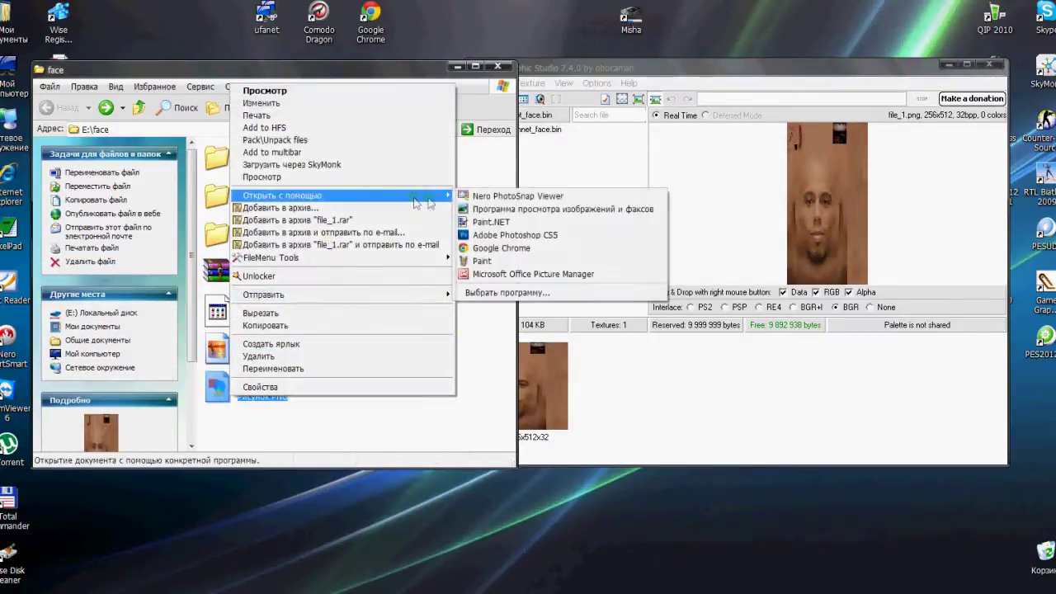
left_click(490, 236)
- Open the player photo Жозеф from the face folder in Adobe Photoshop CS5, accepting the missing profile dialog
left_click(264, 300)
right_click(247, 297)
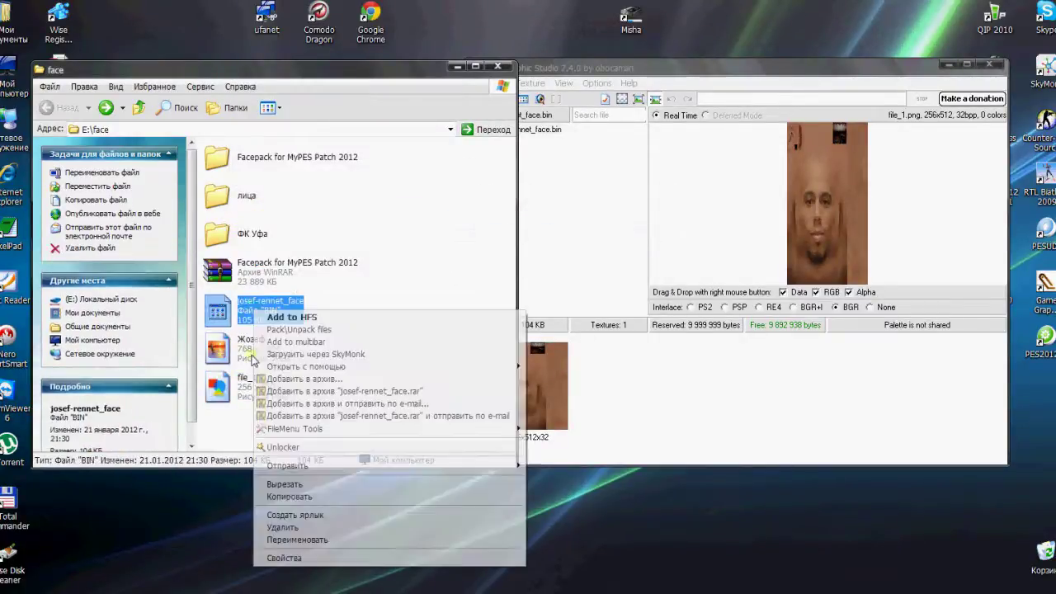
left_click(244, 353)
right_click(235, 352)
mouse_move(413, 149)
left_click(499, 187)
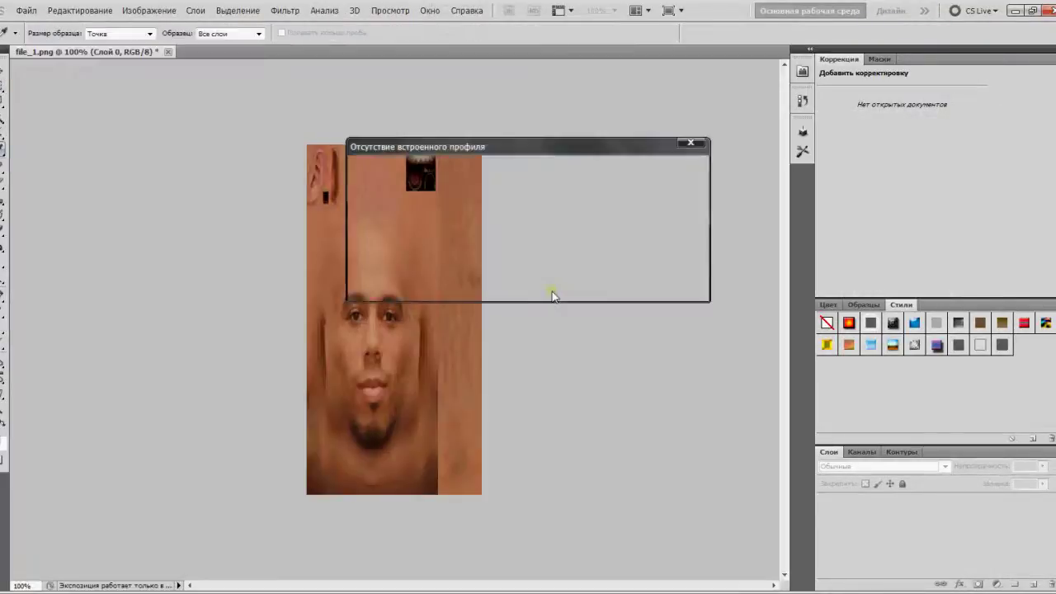
left_click(543, 285)
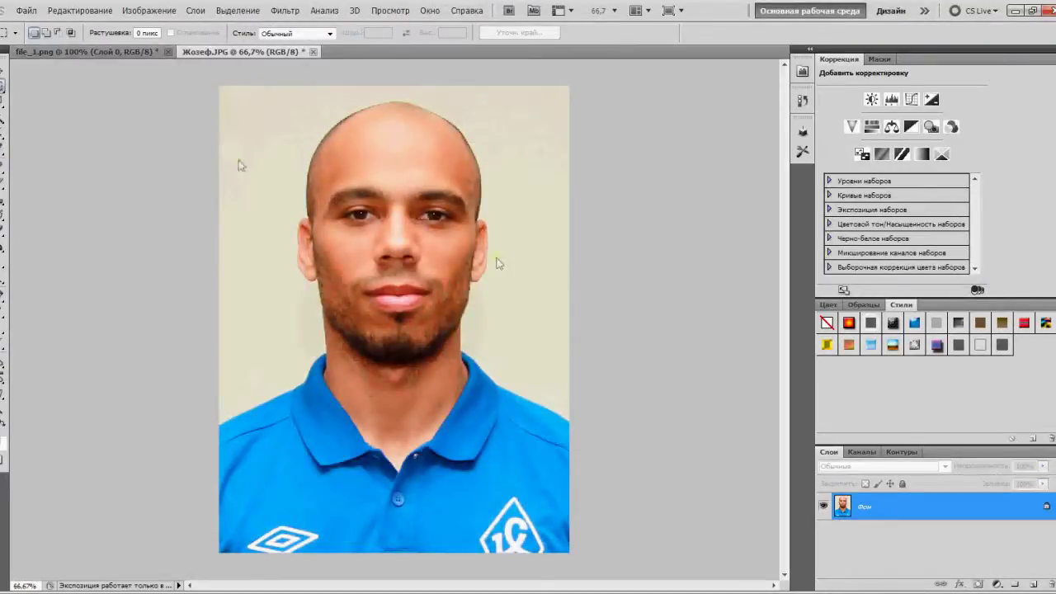
- Resize the player photo proportionally to 668 pixels wide
left_click(168, 15)
left_click(168, 109)
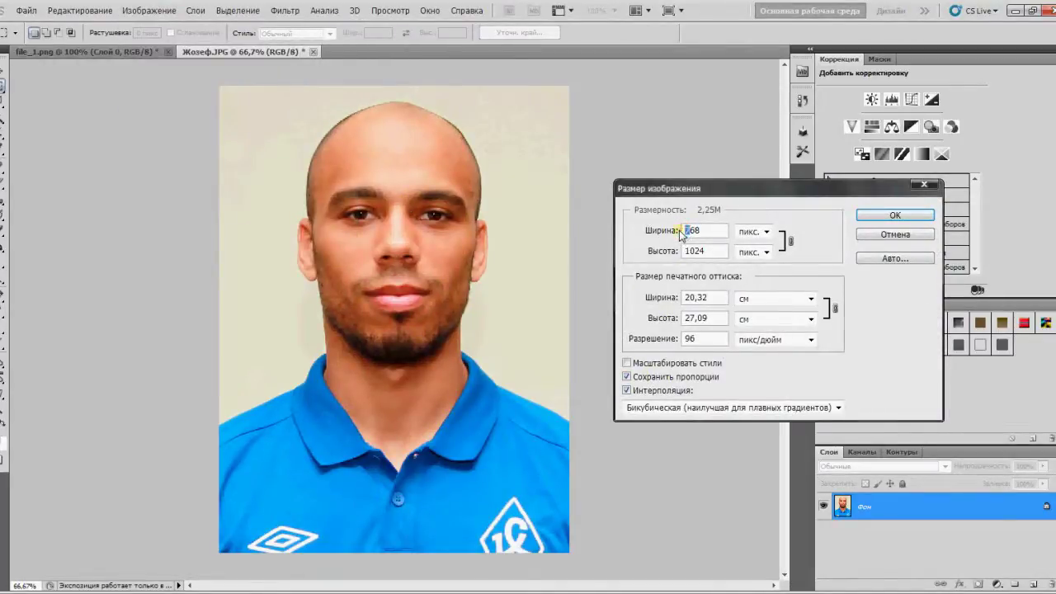
type("6")
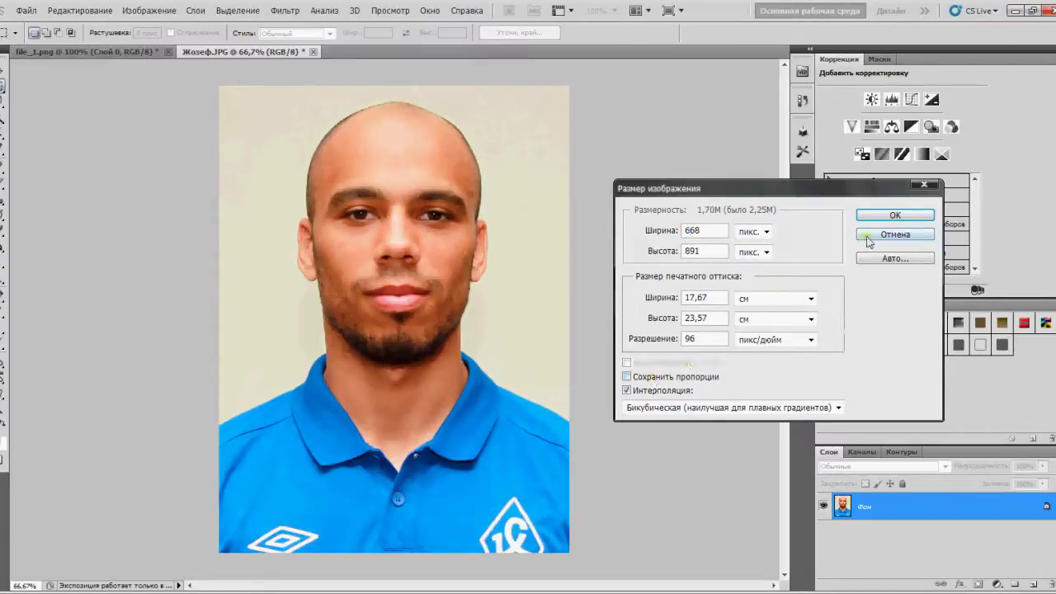
left_click(884, 214)
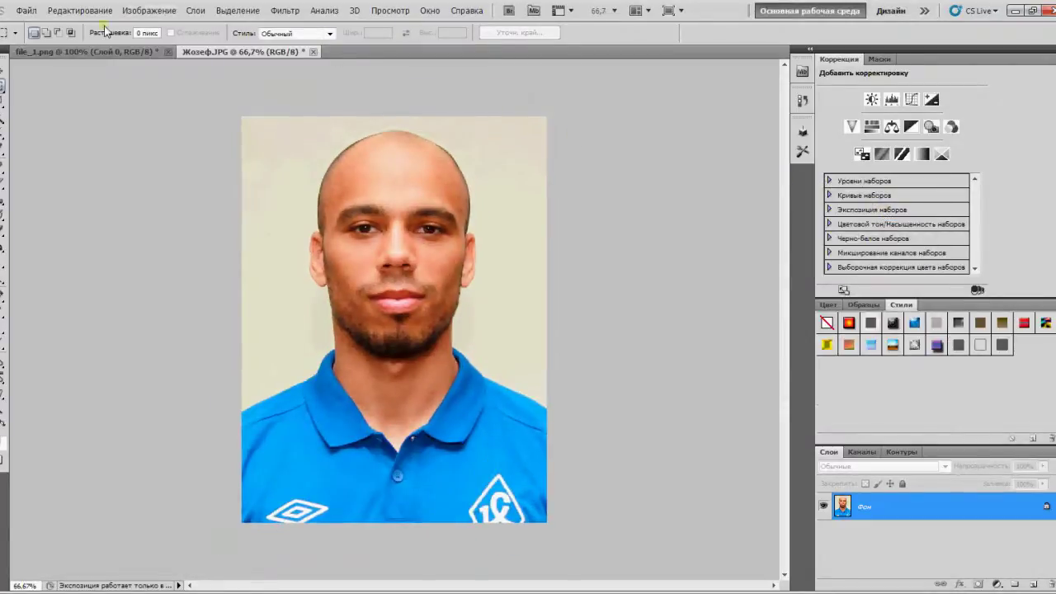
- Set the width of the file_1.png texture to 512 pixels without constraining proportions
left_click(79, 53)
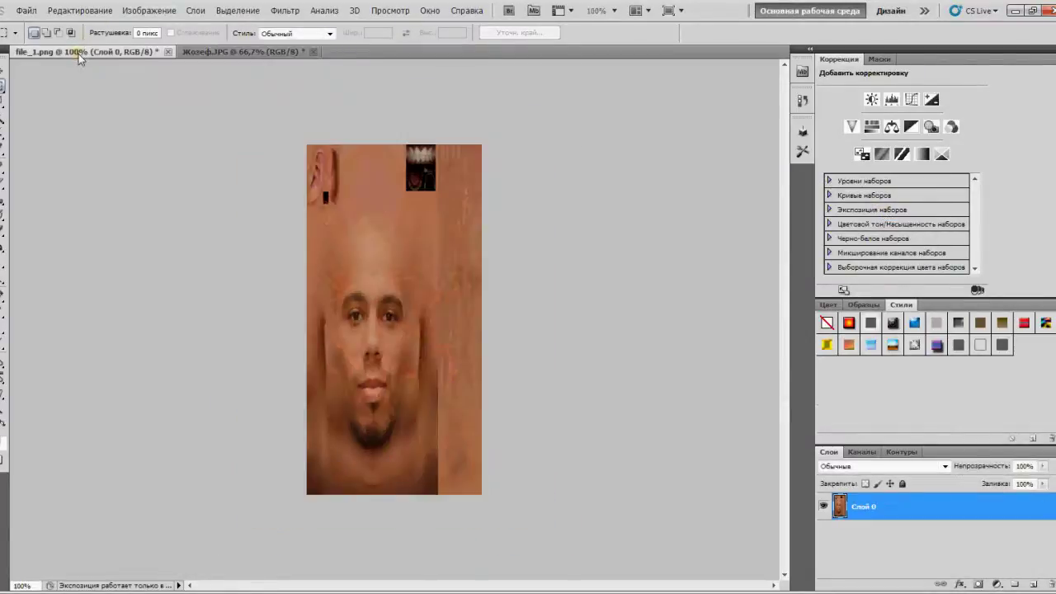
left_click(150, 10)
left_click(173, 104)
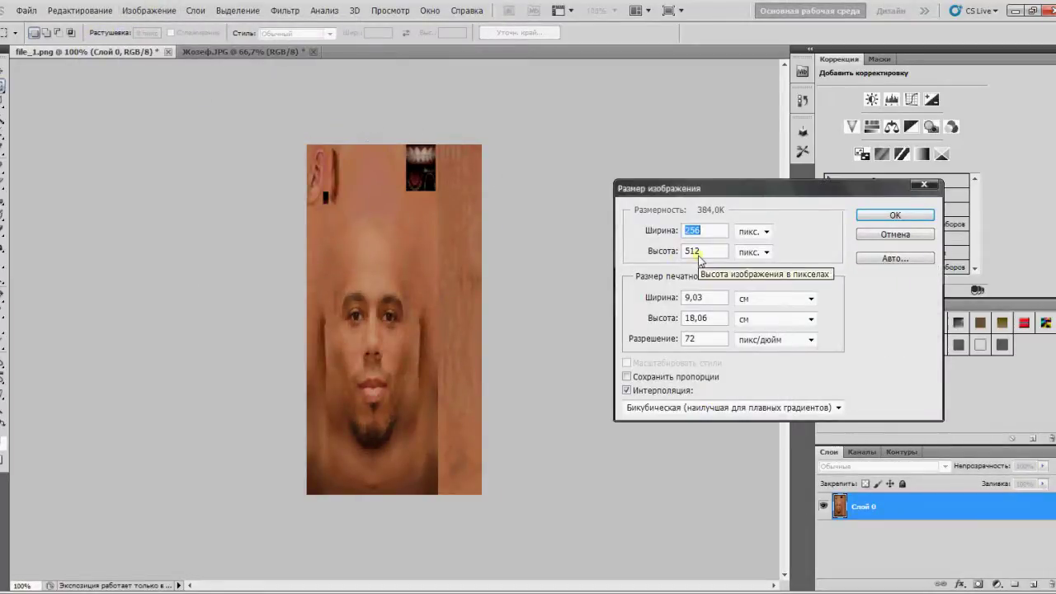
type("512")
key("Return")
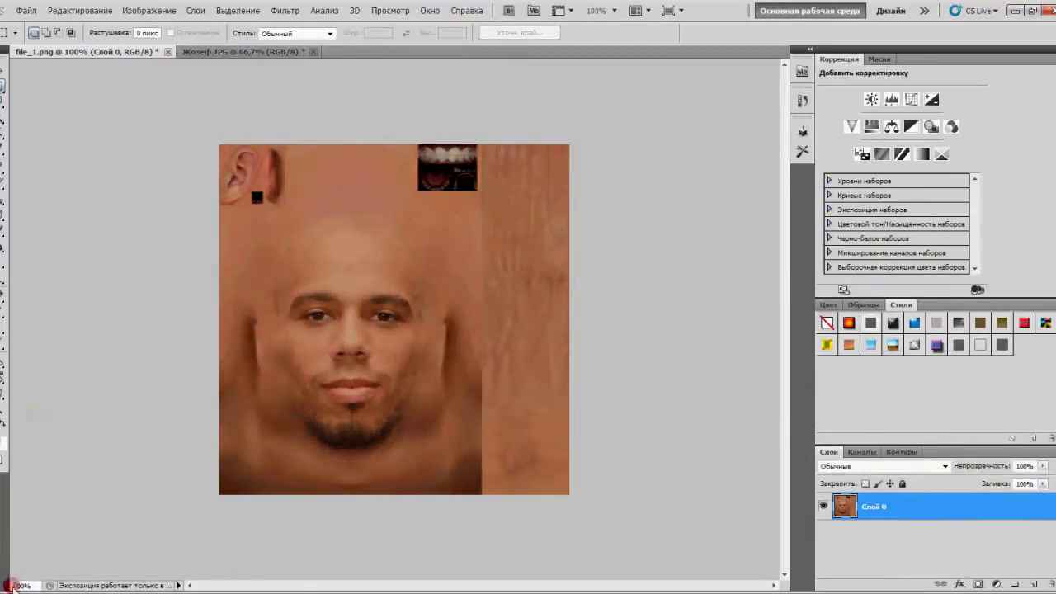
- Paint green markers over the eyes, nostrils and mouth line of the face texture with a soft 4-pixel brush
type("200")
key("Return")
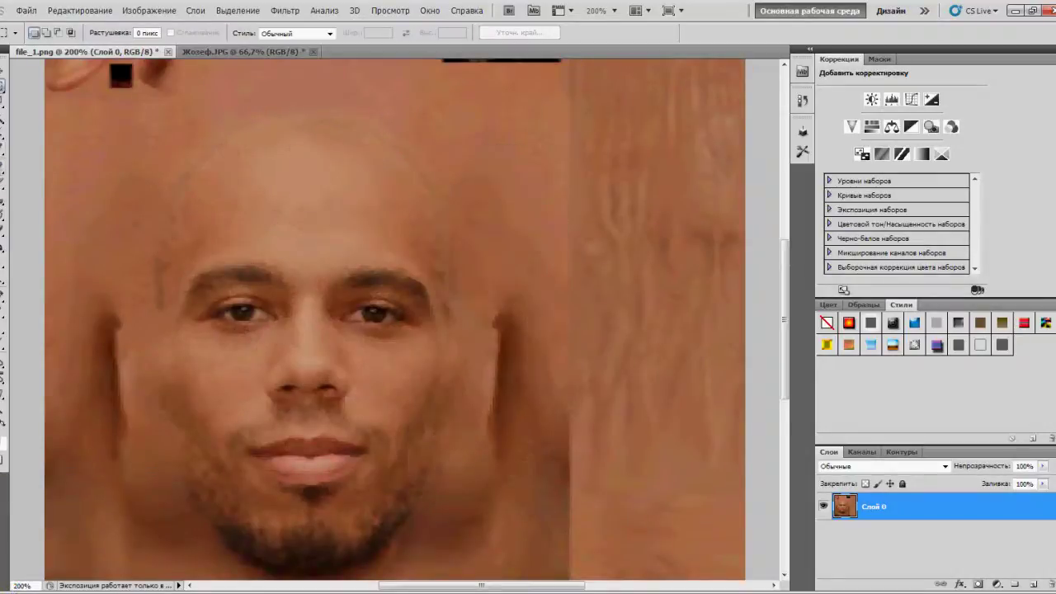
left_click(4, 165)
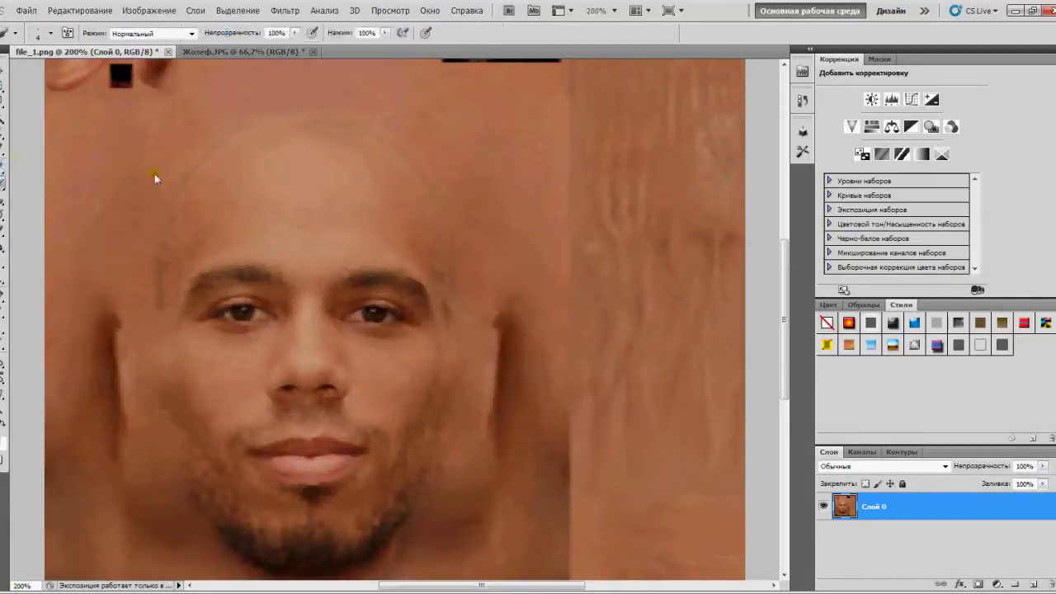
right_click(216, 152)
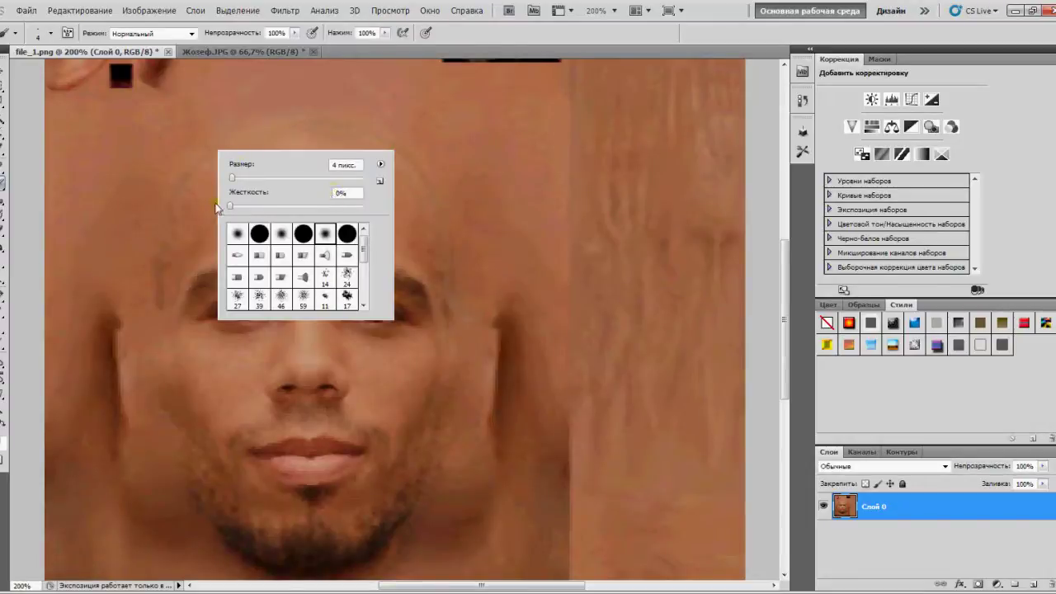
left_click(182, 235)
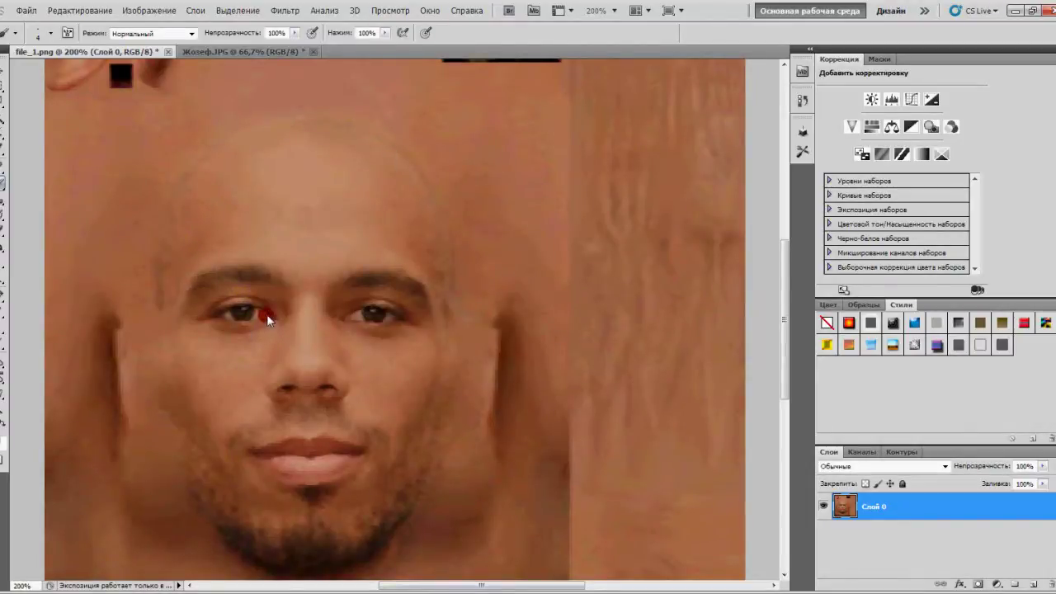
left_click_drag(250, 314, 223, 320)
mouse_move(244, 324)
left_mouse_down()
mouse_move(221, 322)
mouse_move(257, 317)
mouse_move(233, 316)
mouse_move(246, 315)
left_mouse_up()
mouse_move(385, 312)
left_mouse_down()
mouse_move(347, 320)
mouse_move(385, 318)
mouse_move(355, 315)
left_mouse_up()
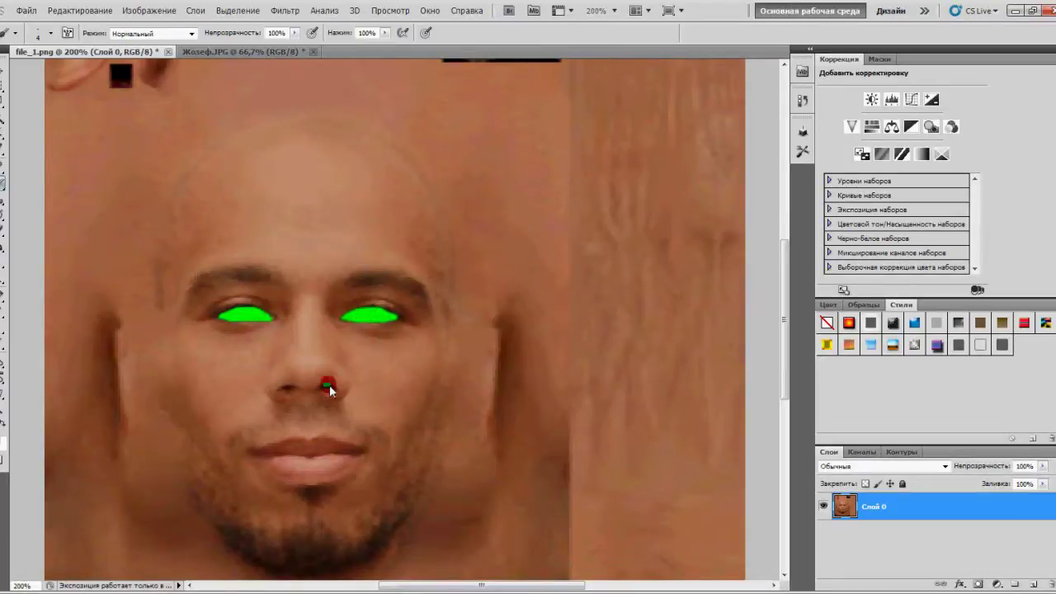
left_click_drag(329, 389, 294, 399)
left_click_drag(325, 453, 256, 459)
- Copy a rectangular selection of the player photo running from the top of the head to just below the chin
left_click(208, 52)
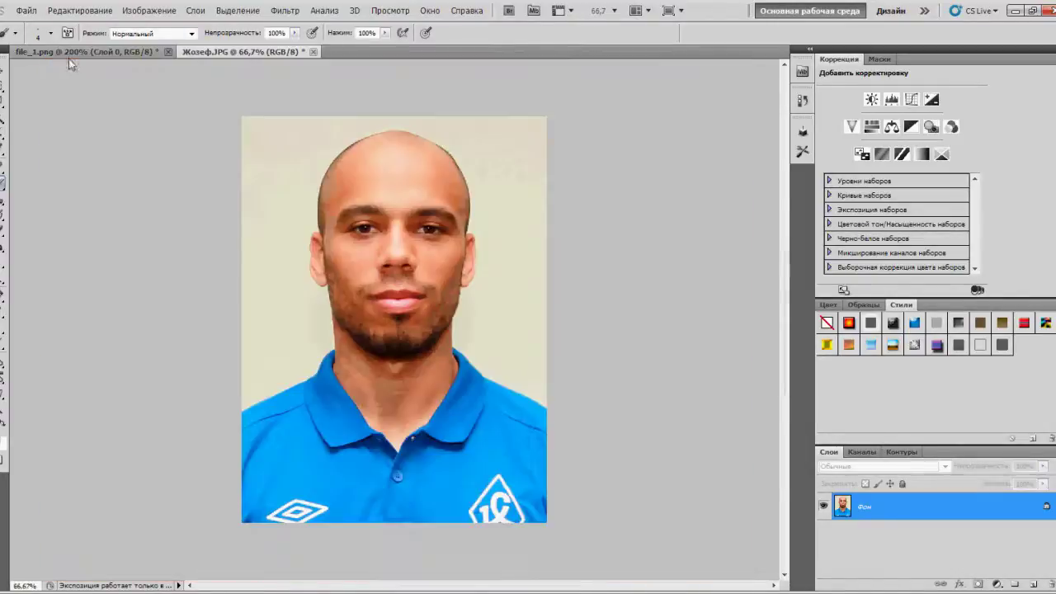
key("m")
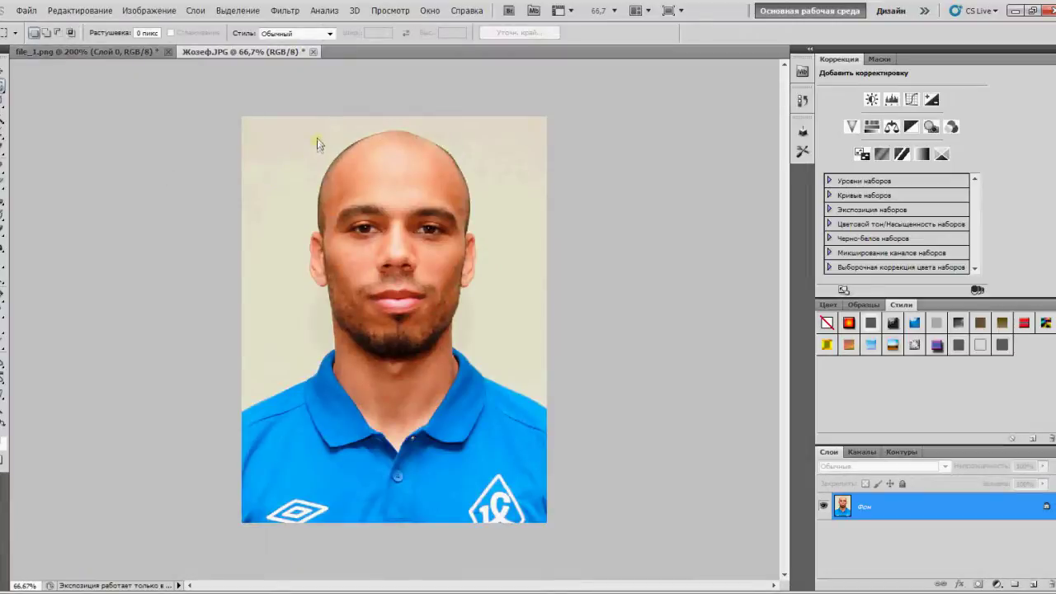
left_click_drag(317, 131, 470, 369)
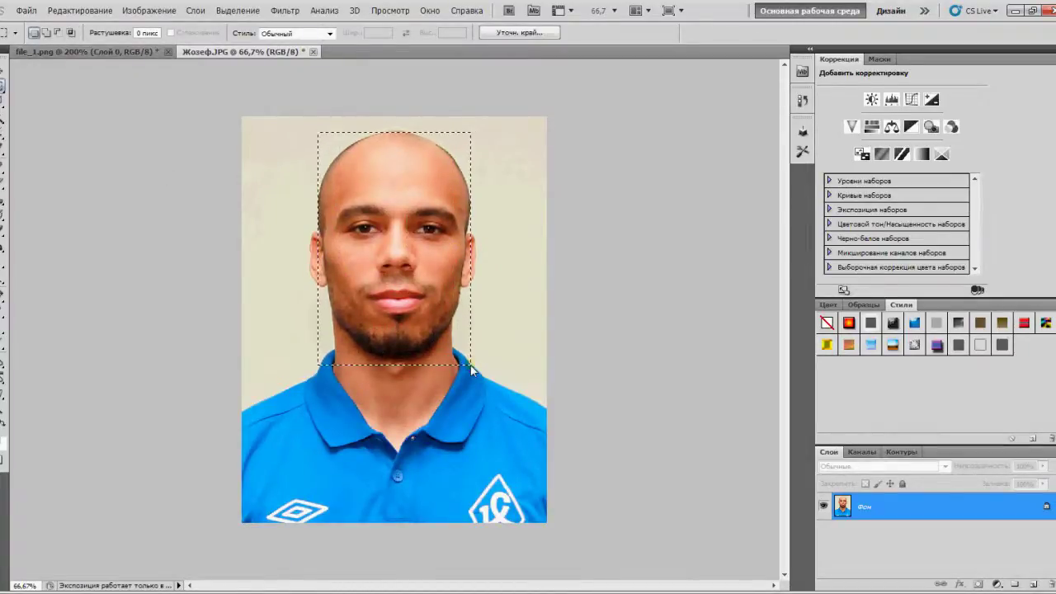
left_click(80, 11)
left_click(91, 97)
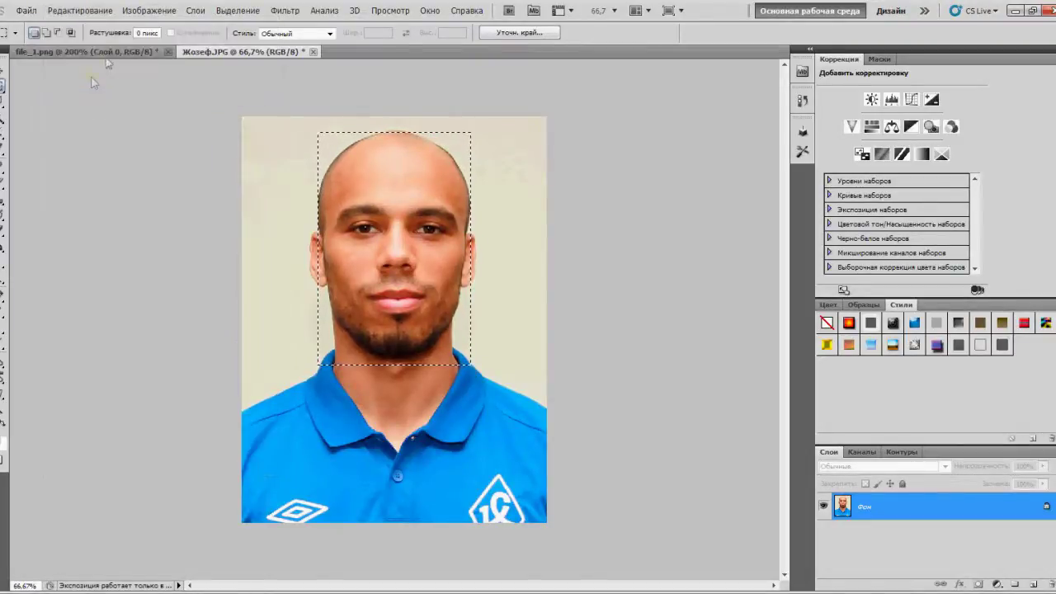
- Paste the copied head into file_1.png as a new layer above the face texture
left_click(91, 51)
left_click(79, 11)
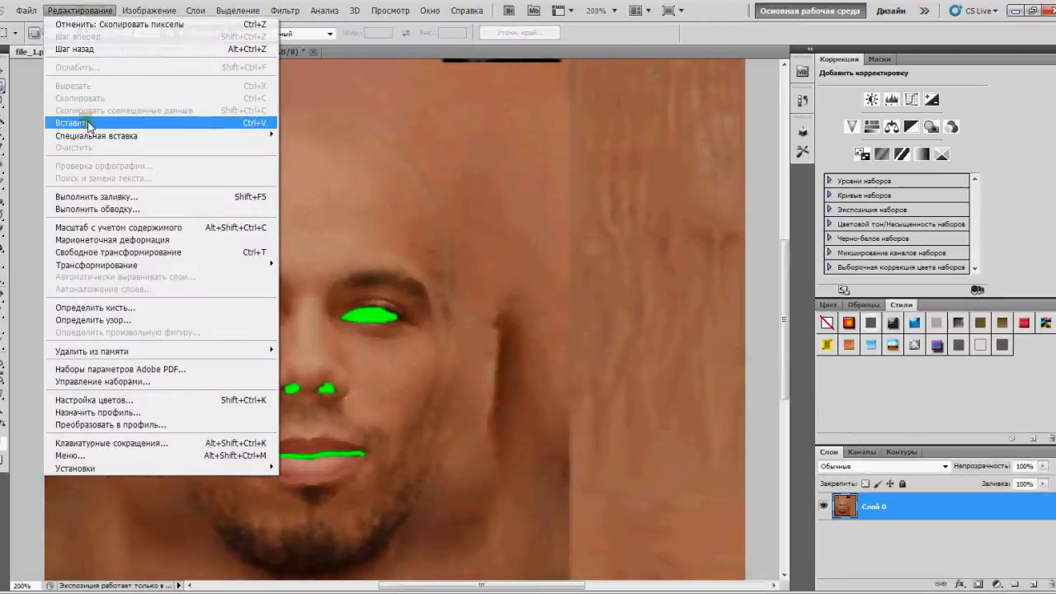
left_click(87, 122)
- Reduce the pasted head layer's opacity to 80%
scroll(274, 170, "up", 3)
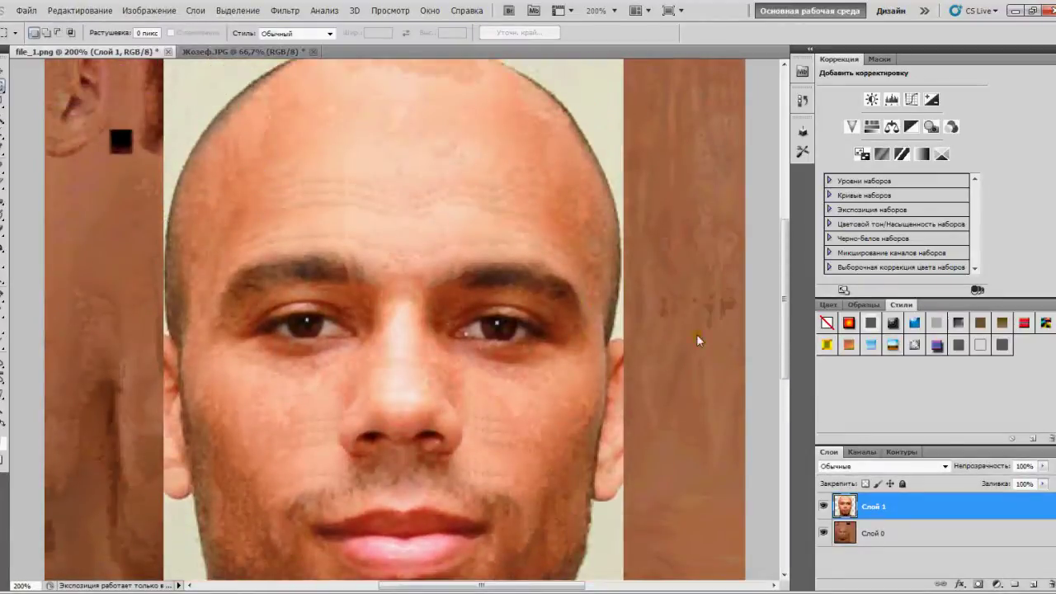
left_click(1043, 466)
left_click_drag(1044, 482, 1027, 484)
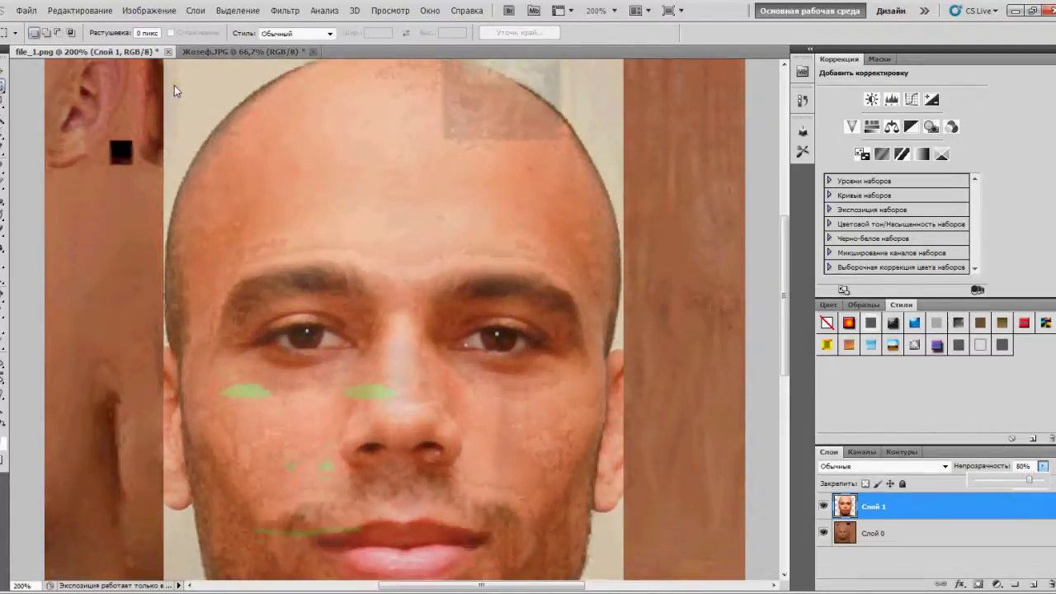
- Select the pasted head area and scale it with Free Transform to about 69% width and 96% height
scroll(173, 85, "up", 3)
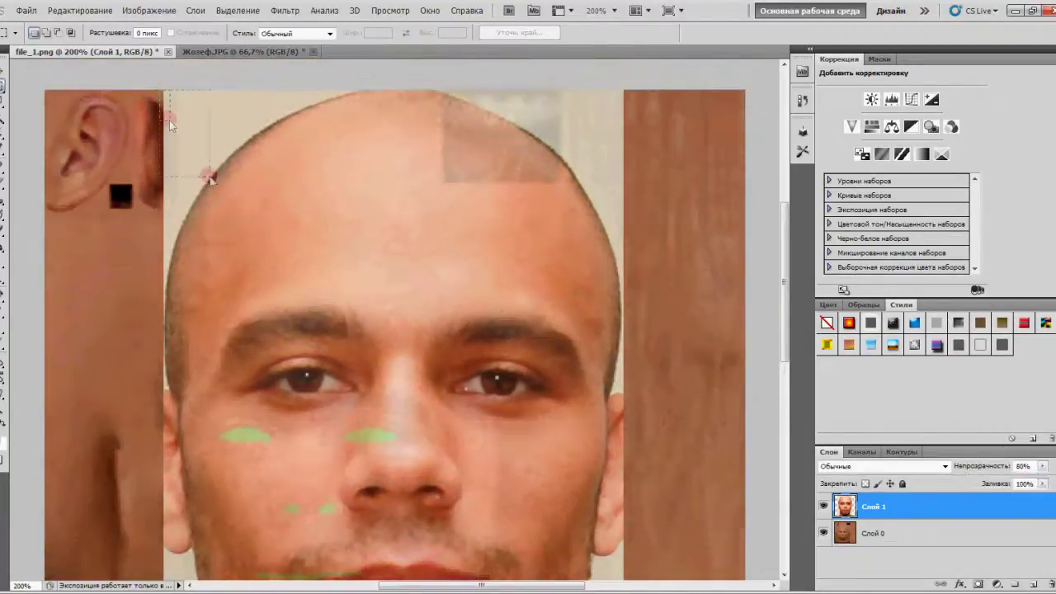
scroll(617, 589, "down", 2)
scroll(627, 561, "down", 10)
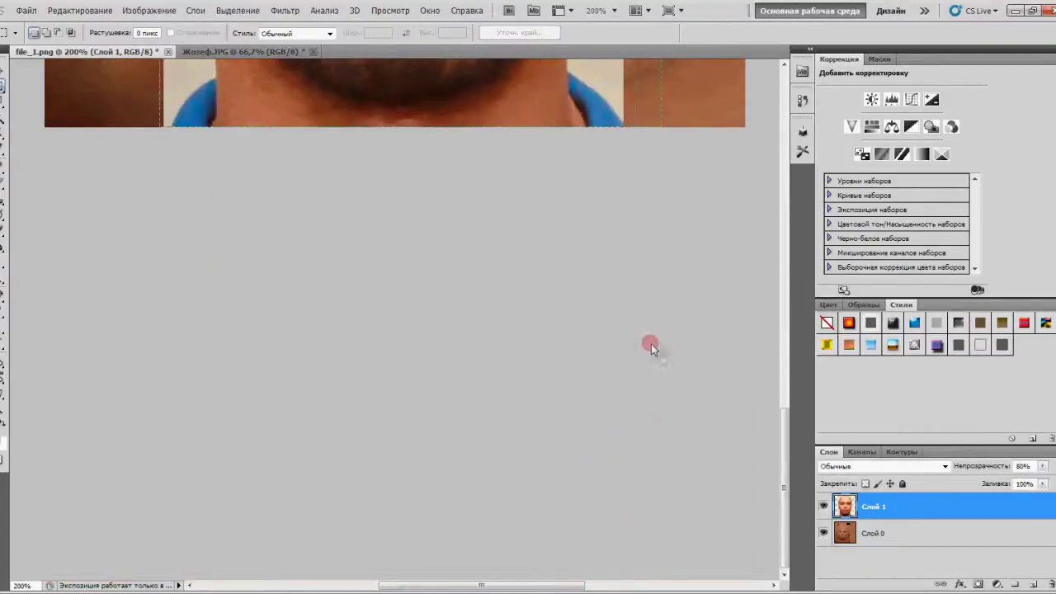
left_click_drag(785, 441, 721, 313)
right_click(378, 249)
left_click(429, 386)
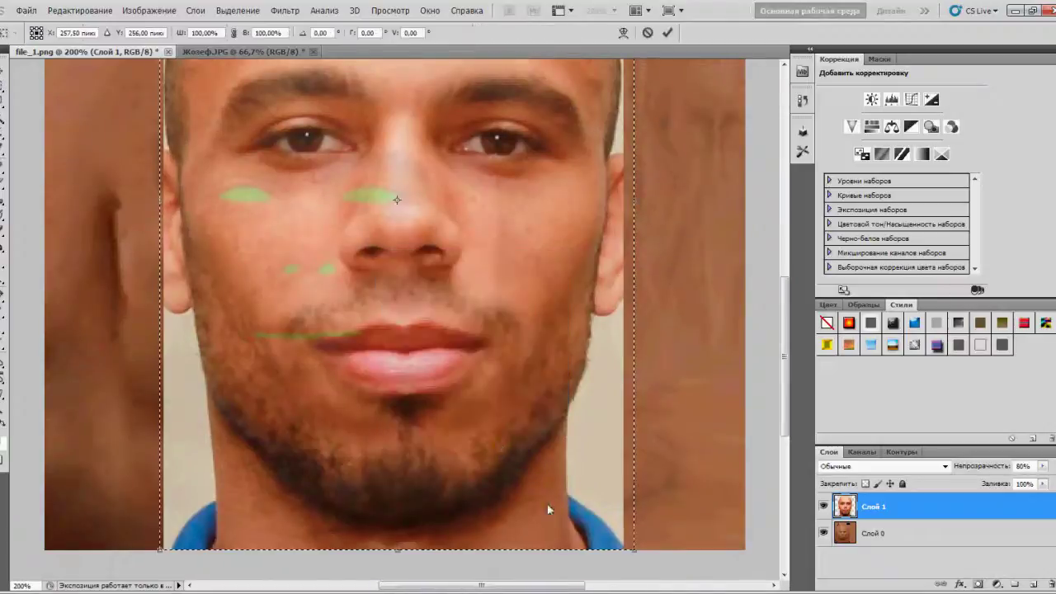
left_click_drag(624, 555, 487, 525)
- Compress the head's height to about 71%, bringing the eyes, nostrils and mouth onto the green markers
scroll(323, 116, "up", 5)
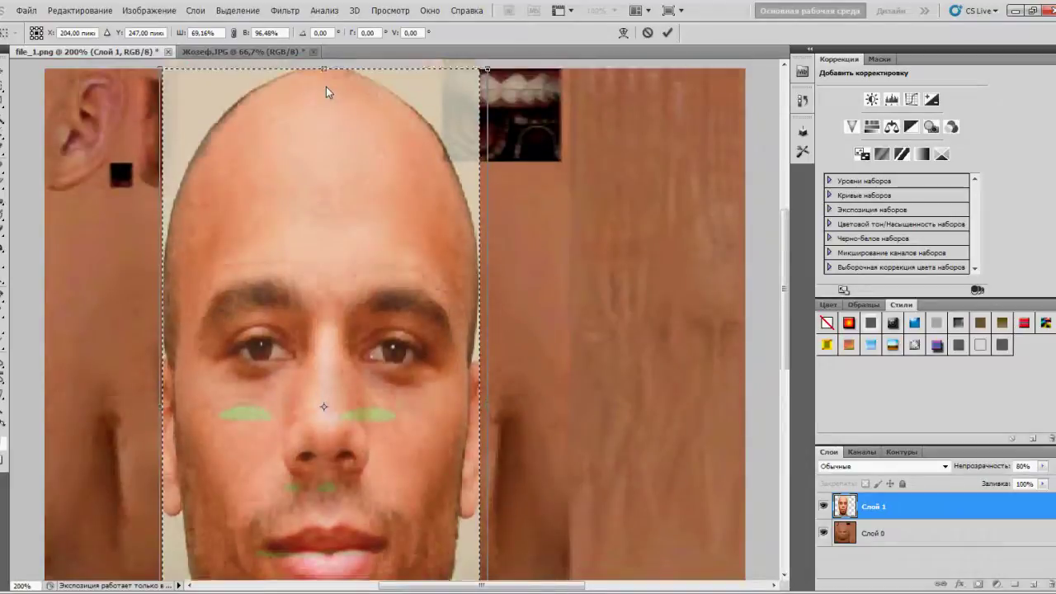
left_click_drag(322, 87, 321, 195)
scroll(509, 299, "down", 3)
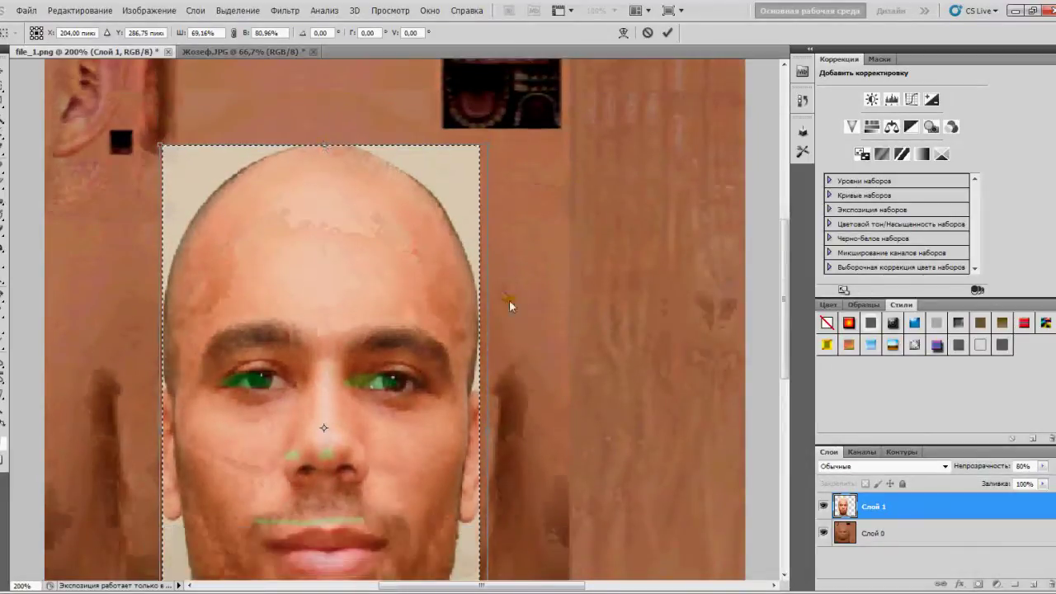
scroll(544, 313, "down", 3)
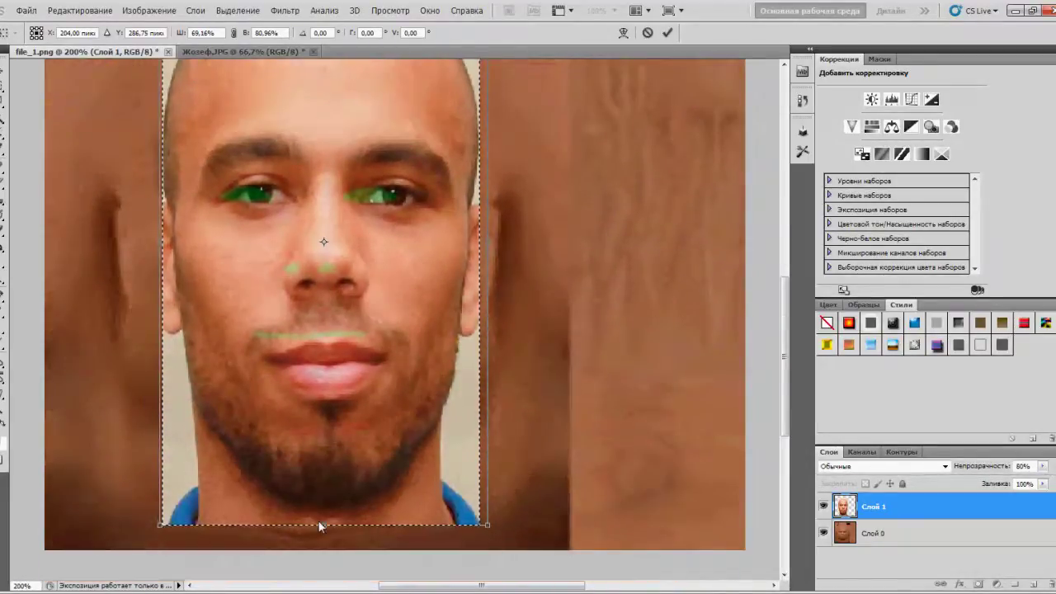
left_click_drag(320, 524, 309, 490)
scroll(363, 243, "up", 3)
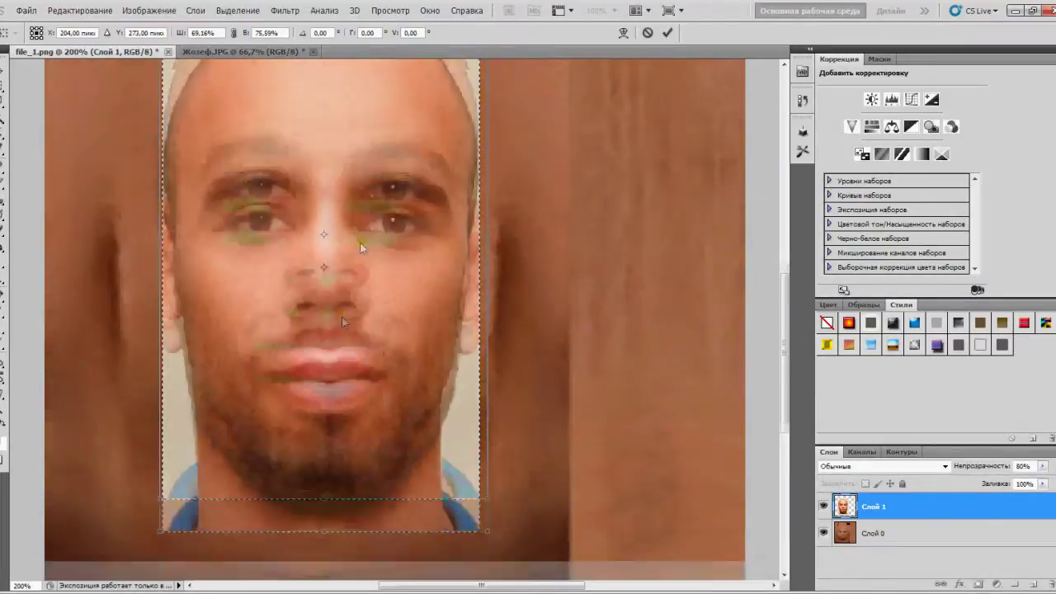
left_click_drag(338, 113, 301, 142)
- Adjust both sides of the head to about 65% width so the eyes line up with the green markers
left_click_drag(479, 393, 445, 396)
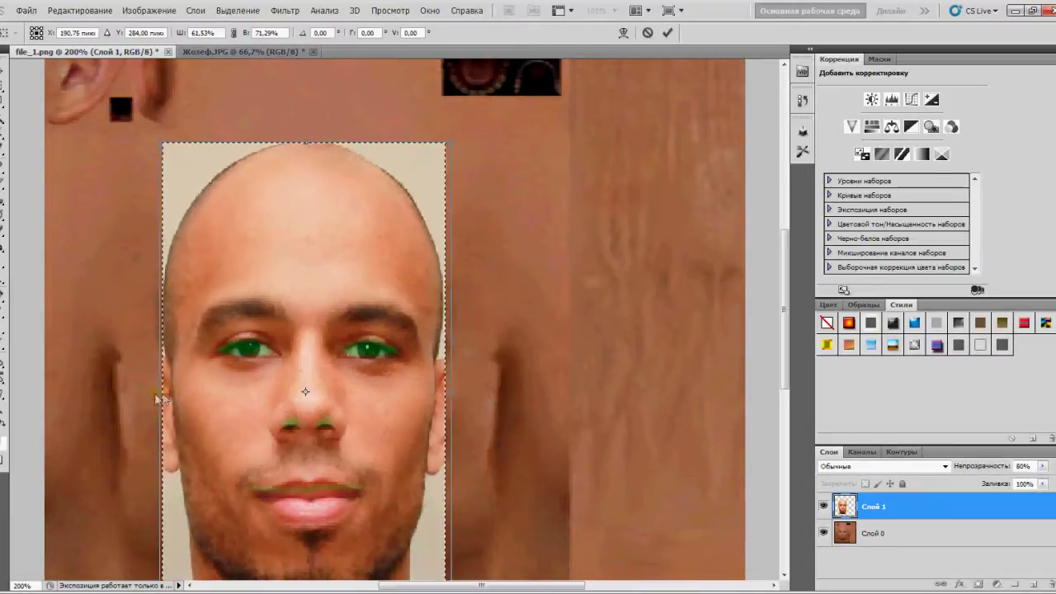
left_click_drag(159, 395, 151, 395)
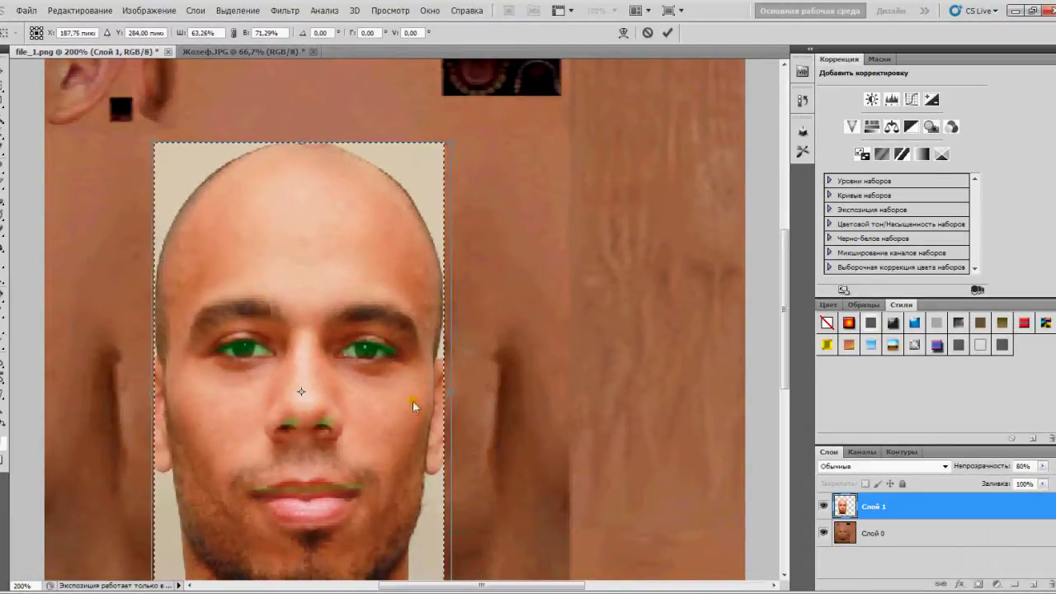
left_click_drag(456, 395, 458, 393)
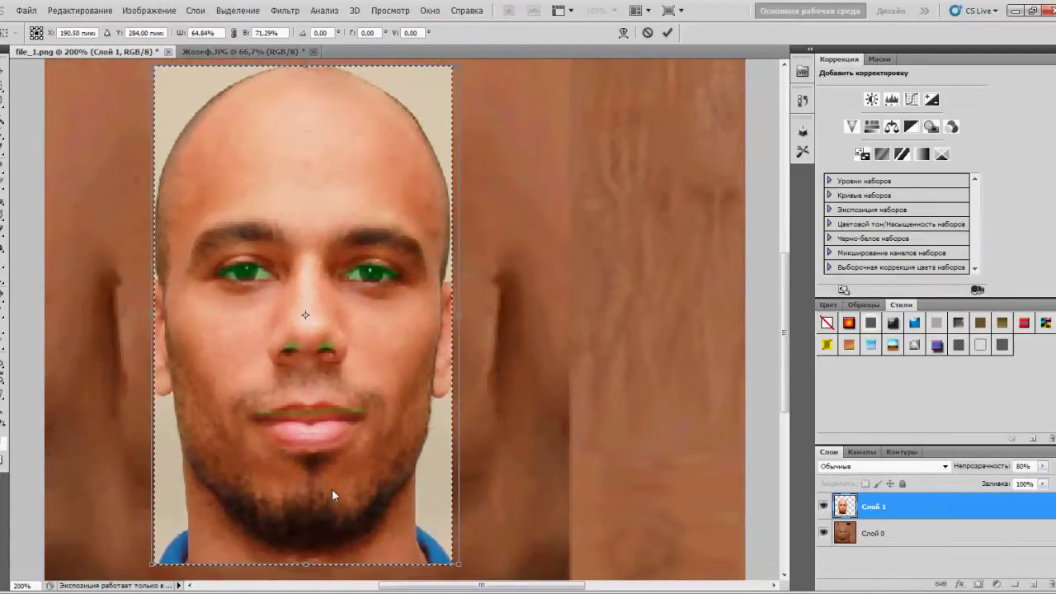
- Fine-tune the head's top and bottom edges to about 68% height and apply the transformation
left_click_drag(306, 566, 306, 549)
scroll(327, 365, "up", 1)
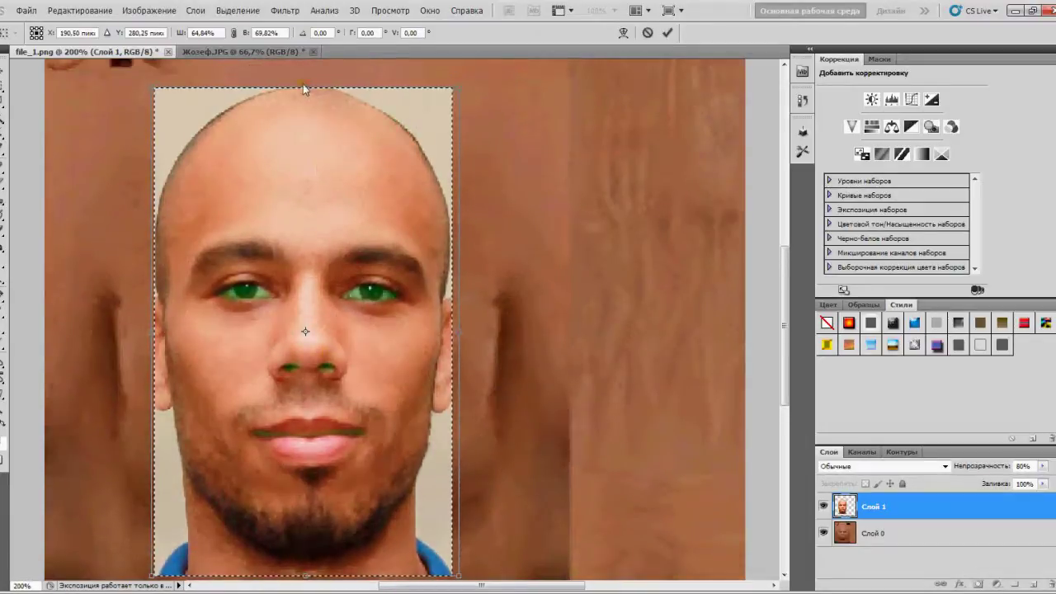
left_click_drag(302, 86, 304, 92)
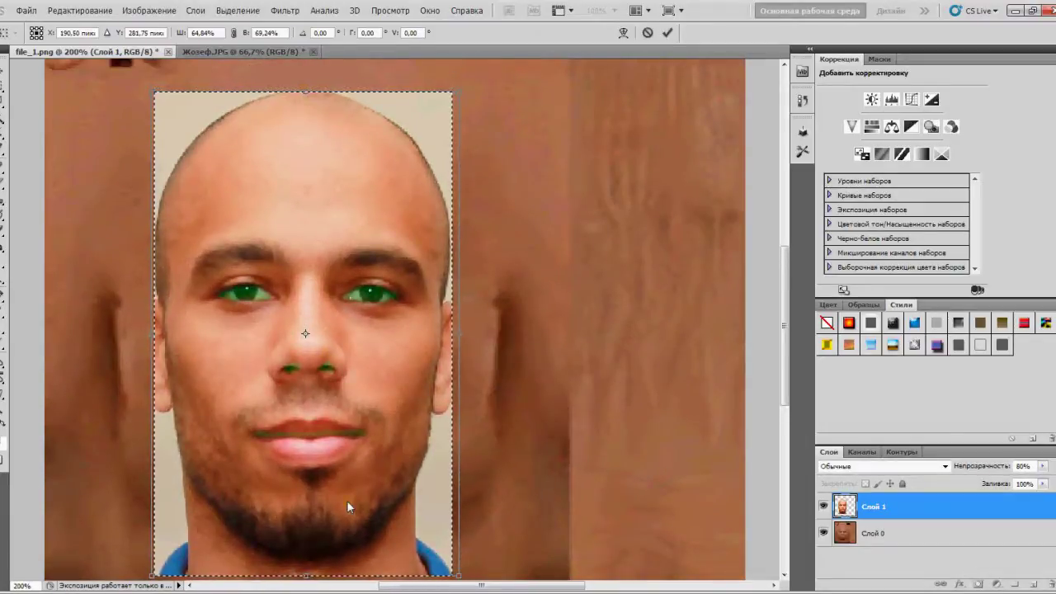
left_click_drag(306, 574, 305, 575)
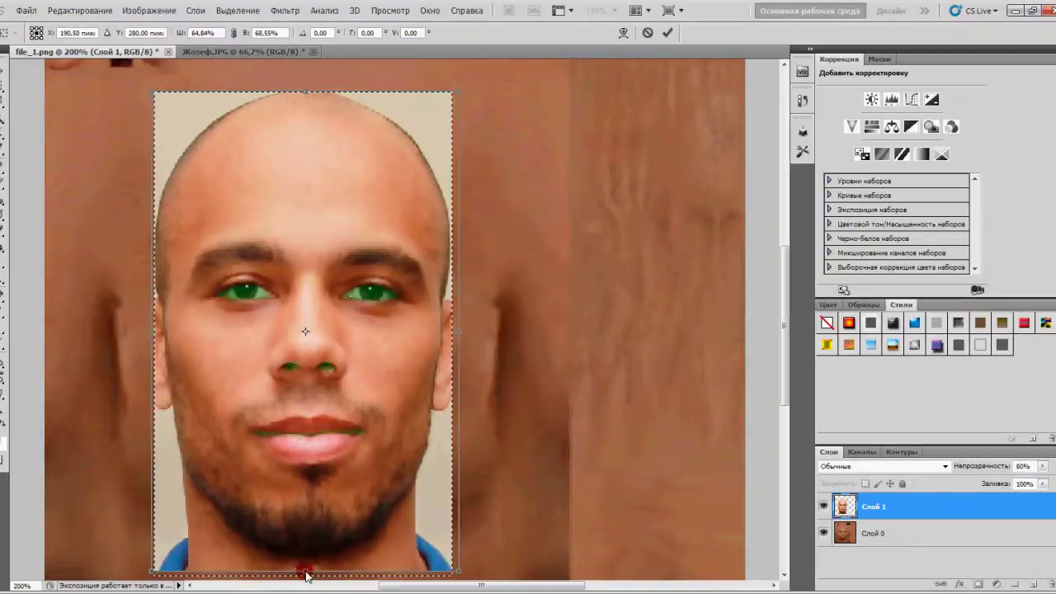
left_click_drag(305, 94, 304, 97)
key("v")
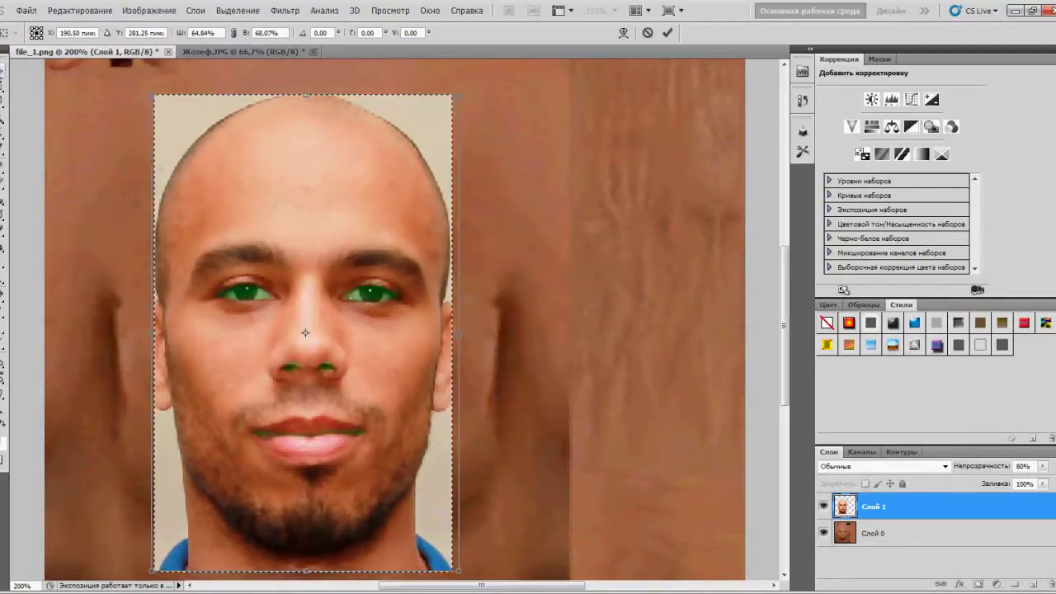
left_click(429, 233)
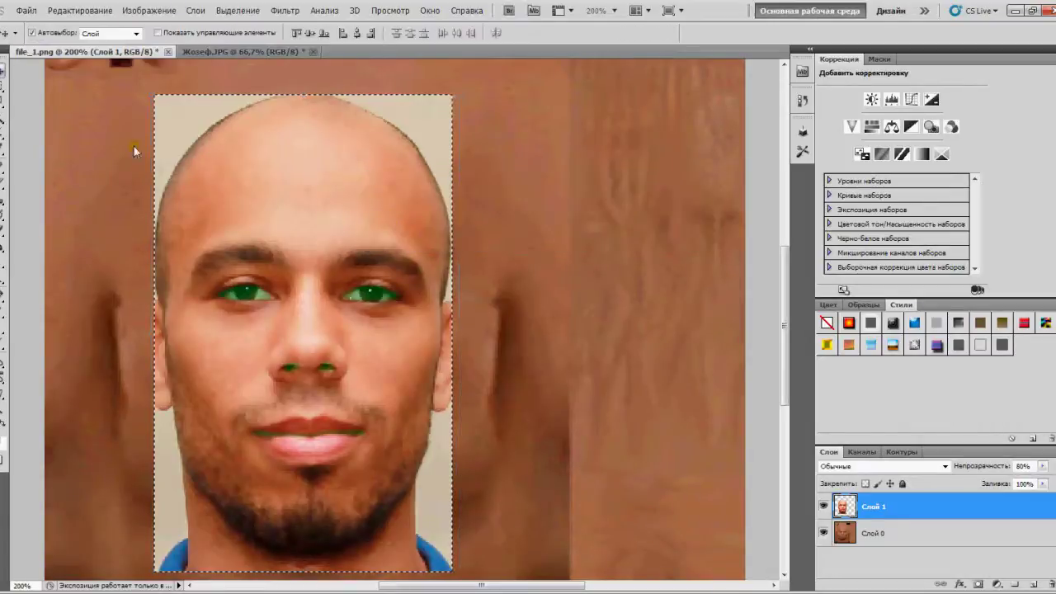
- Deselect the head and set its layer opacity to 100%
left_click(3, 86)
left_click_drag(555, 265, 591, 338)
left_click(575, 300)
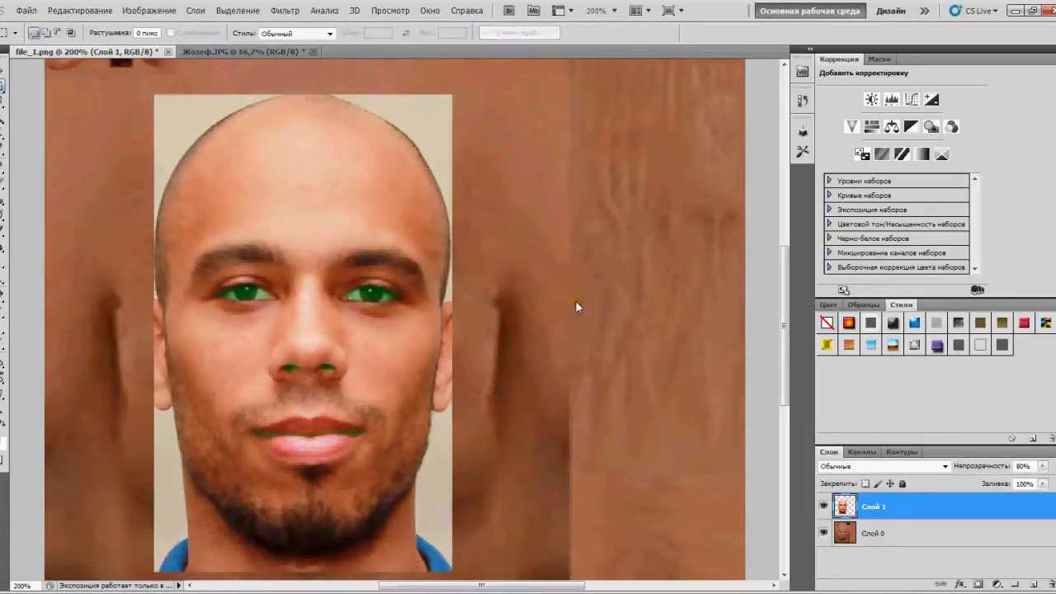
left_click(1021, 467)
type("100")
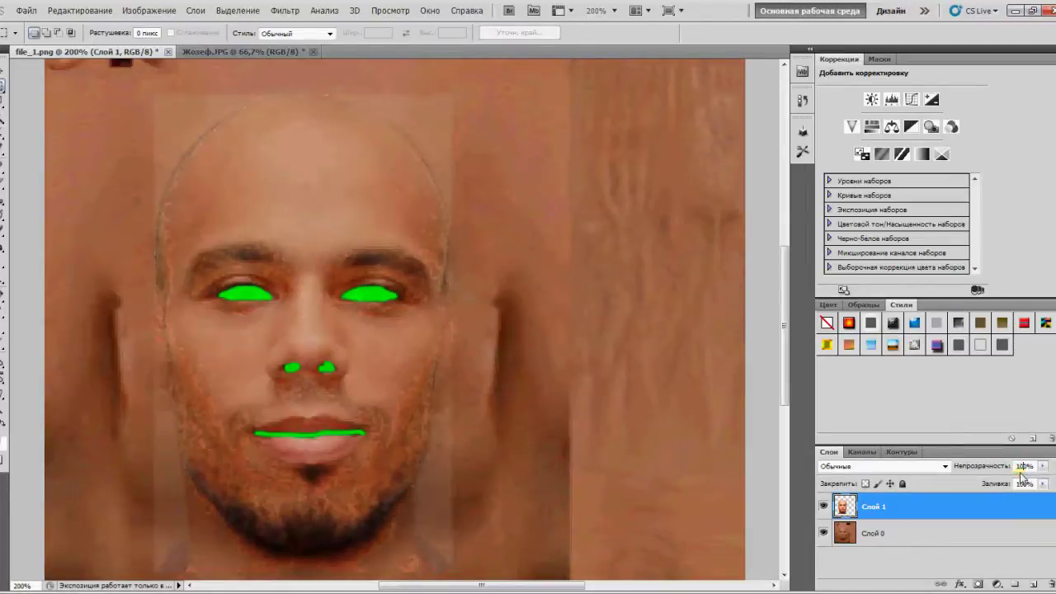
- Erase the background, collar and ear along the head's right side with a 30-pixel eraser at 0% hardness
left_click(3, 228)
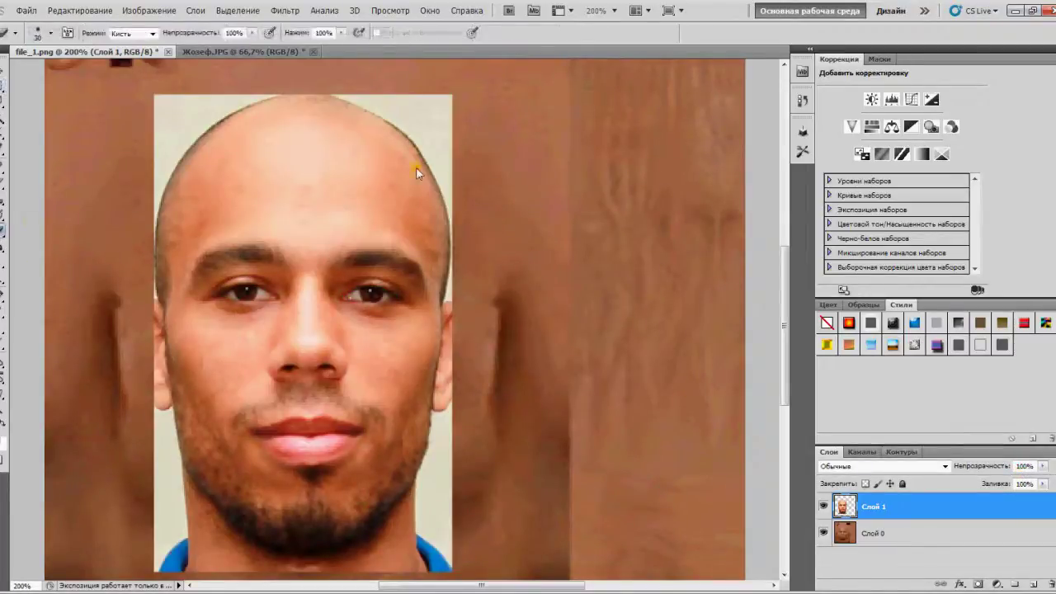
right_click(588, 182)
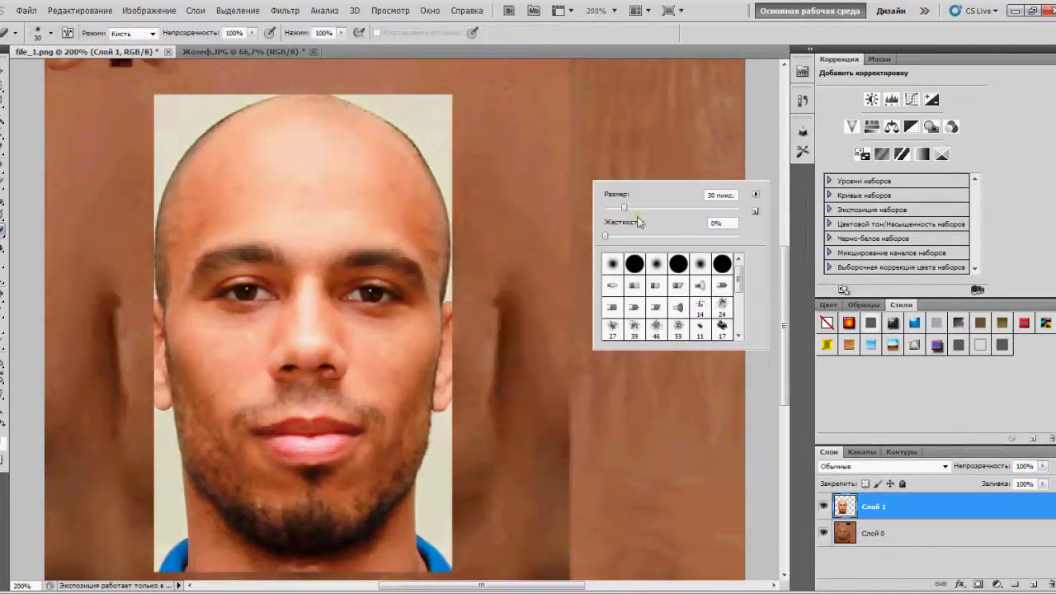
left_click(715, 195)
left_click(714, 224)
left_click(446, 176)
mouse_move(446, 175)
left_mouse_down()
mouse_move(463, 233)
mouse_move(439, 166)
left_mouse_up()
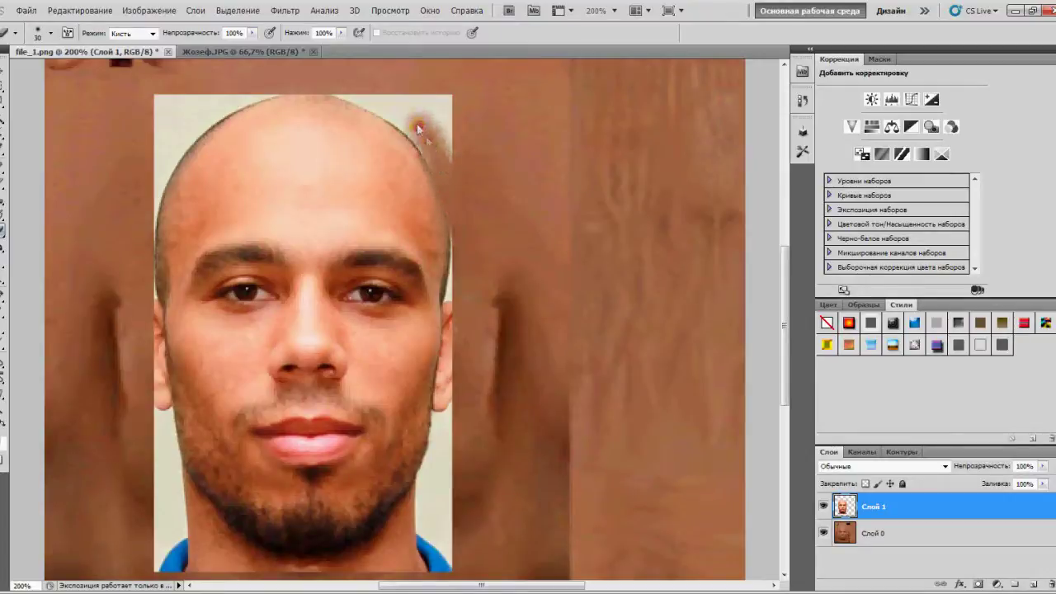
mouse_move(419, 130)
left_mouse_down()
mouse_move(359, 85)
mouse_move(452, 157)
mouse_move(423, 91)
mouse_move(456, 108)
mouse_move(522, 291)
left_mouse_up()
mouse_move(437, 583)
left_mouse_down()
mouse_move(483, 517)
mouse_move(483, 578)
mouse_move(422, 583)
mouse_move(481, 505)
left_mouse_up()
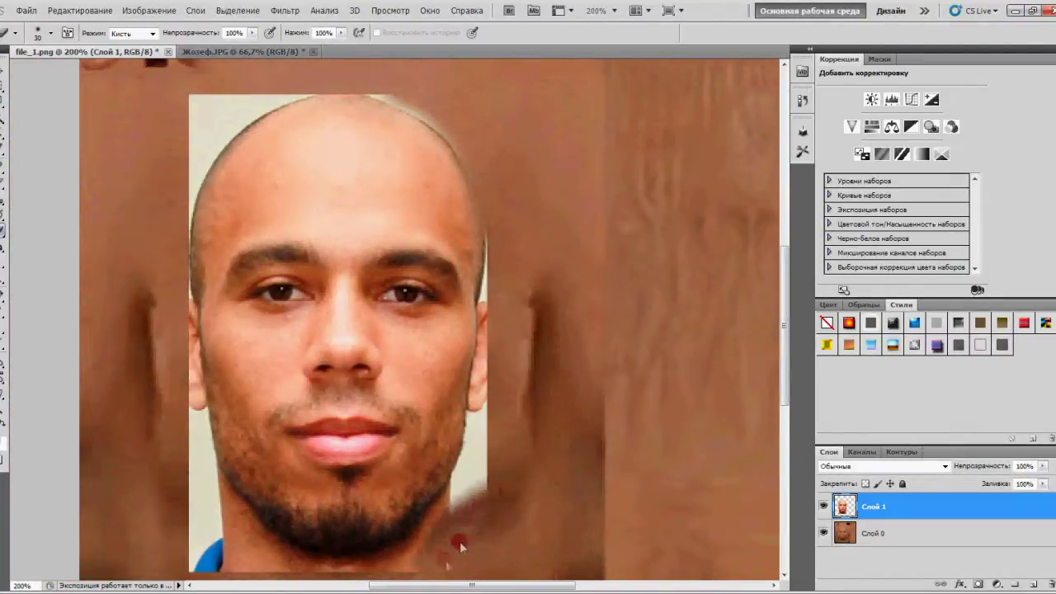
mouse_move(477, 465)
left_mouse_down()
mouse_move(499, 439)
mouse_move(473, 499)
mouse_move(483, 371)
mouse_move(499, 336)
mouse_move(495, 363)
left_mouse_up()
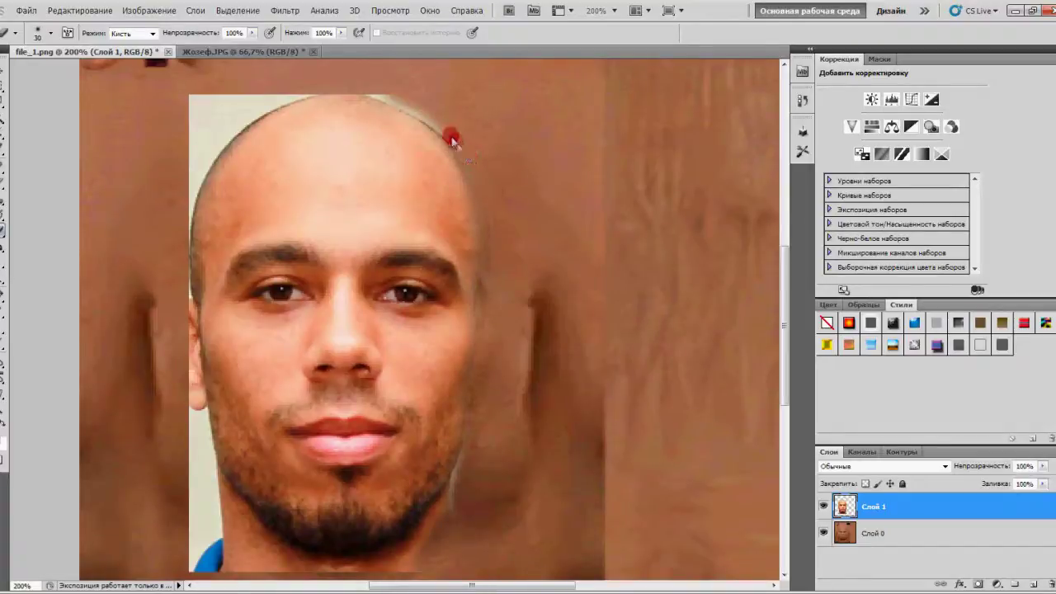
- Erase the background over the crown and down the head's left side, including the blue collar
mouse_move(452, 140)
left_mouse_down()
mouse_move(357, 80)
mouse_move(263, 76)
mouse_move(370, 80)
mouse_move(398, 93)
mouse_move(351, 77)
mouse_move(298, 81)
mouse_move(223, 122)
mouse_move(186, 163)
mouse_move(177, 155)
mouse_move(236, 72)
mouse_move(171, 117)
mouse_move(265, 78)
mouse_move(329, 86)
mouse_move(234, 123)
mouse_move(177, 198)
left_mouse_up()
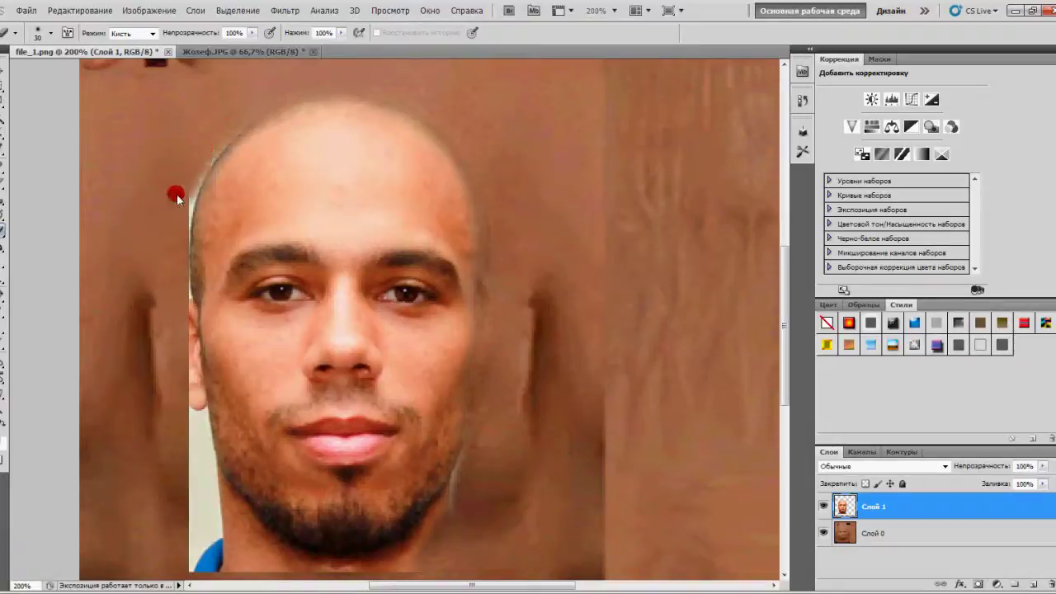
mouse_move(234, 135)
left_mouse_down()
mouse_move(252, 98)
mouse_move(184, 165)
mouse_move(172, 279)
left_mouse_up()
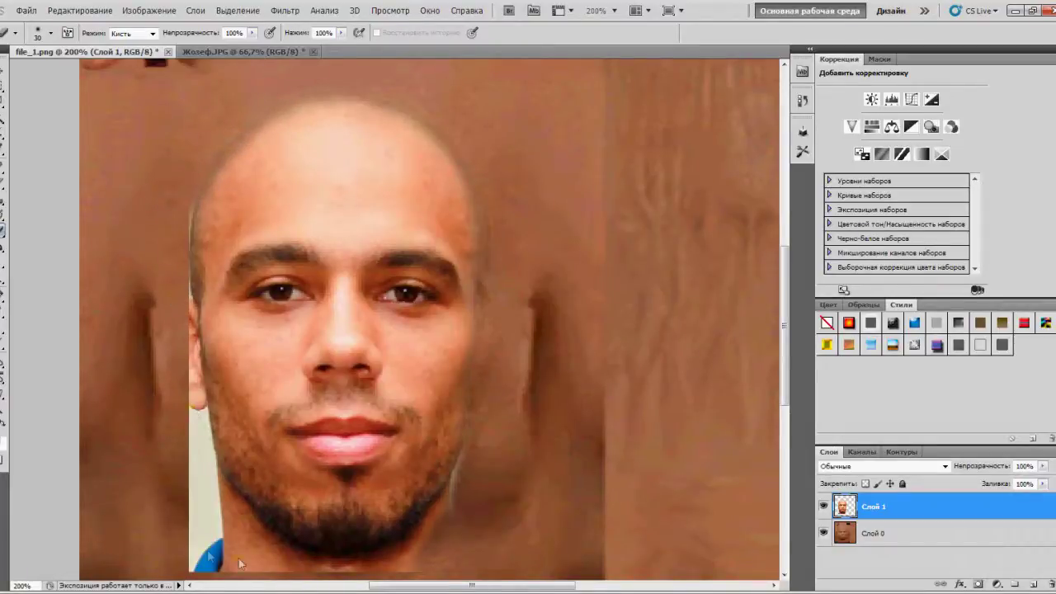
left_click_drag(213, 534, 241, 551)
mouse_move(206, 510)
left_mouse_down()
mouse_move(199, 579)
mouse_move(239, 530)
left_mouse_up()
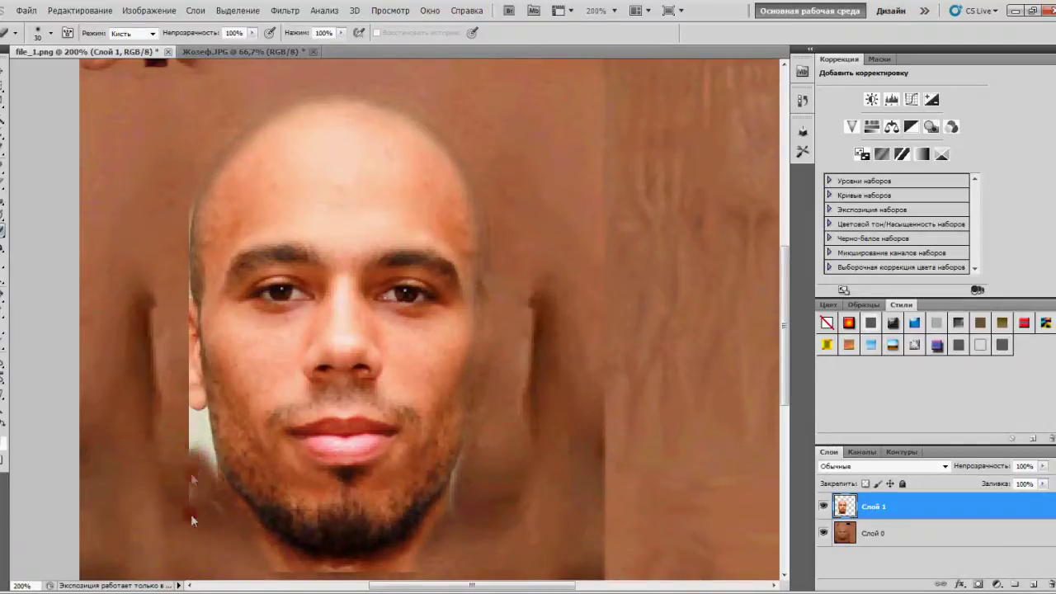
left_click_drag(212, 493, 181, 366)
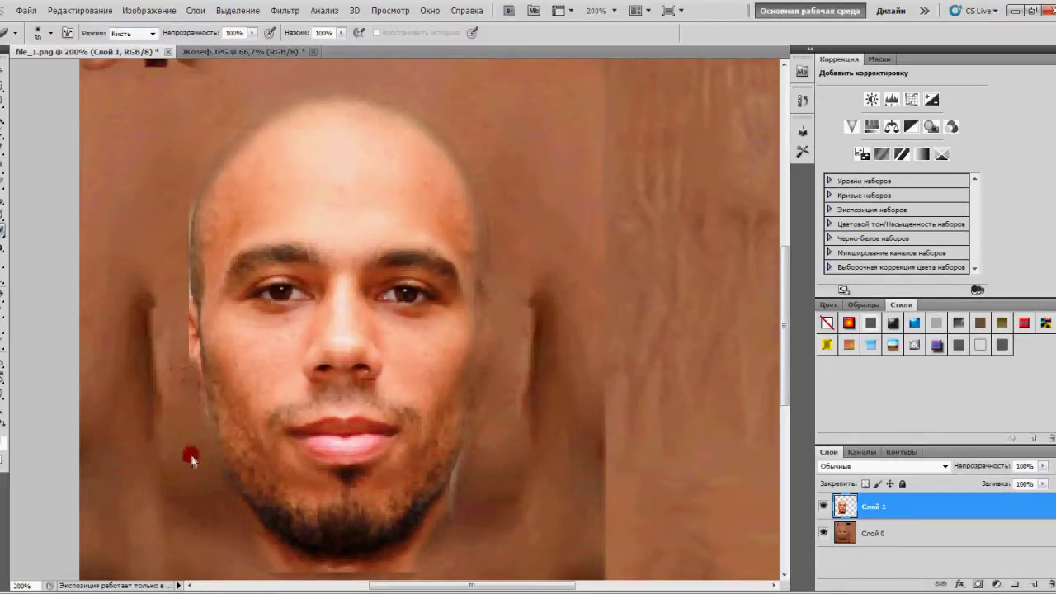
- Erase the left ear, the light fringe at the left temple and the leftover neck below the beard
mouse_move(192, 460)
left_mouse_down()
mouse_move(179, 321)
mouse_move(187, 373)
left_mouse_up()
left_click_drag(189, 317, 193, 279)
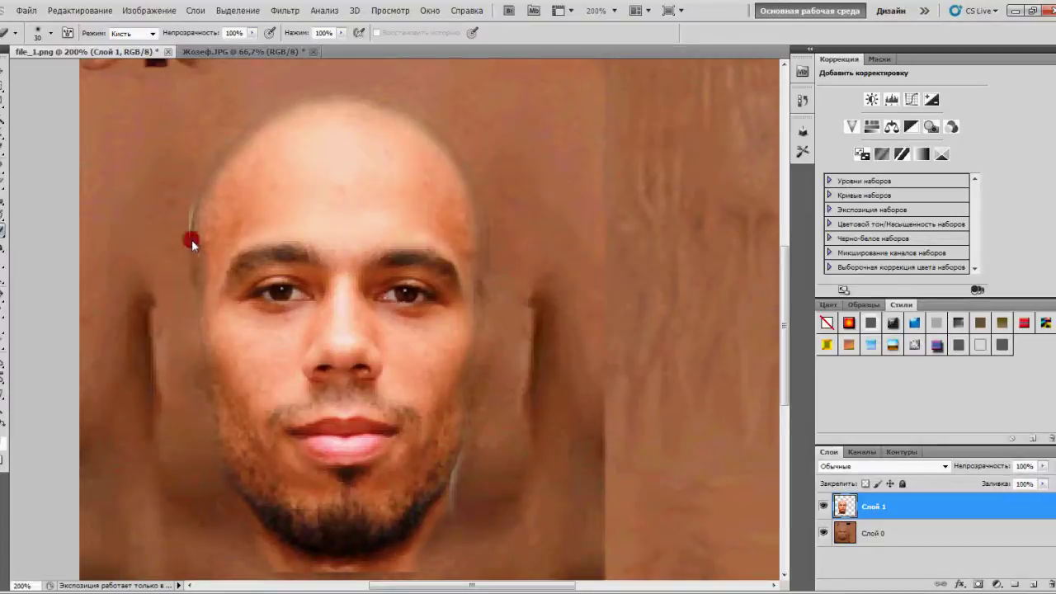
mouse_move(187, 211)
left_mouse_down()
mouse_move(184, 306)
mouse_move(186, 203)
mouse_move(238, 125)
mouse_move(198, 179)
left_mouse_up()
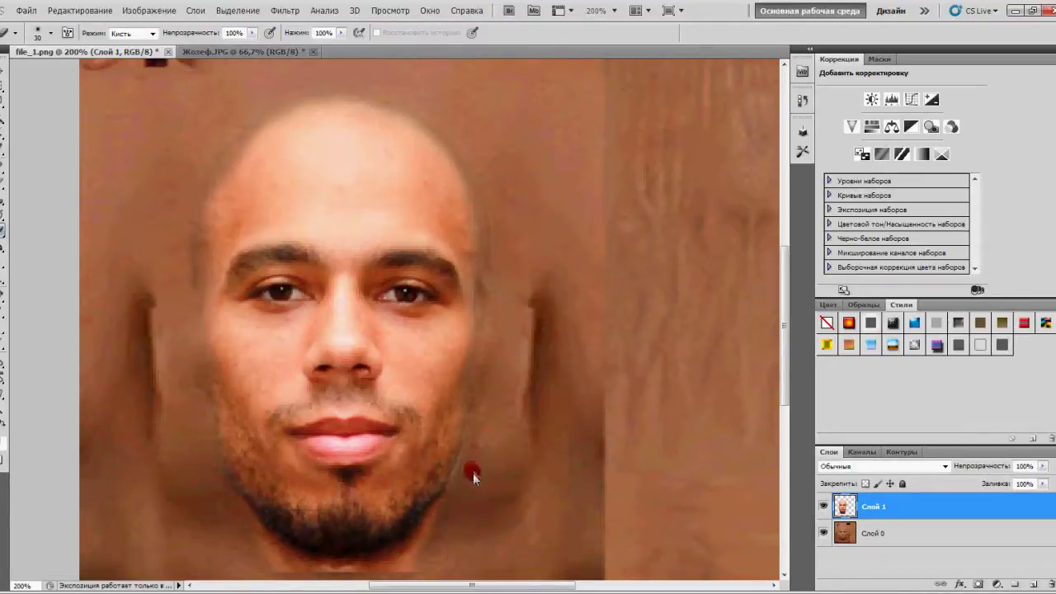
mouse_move(422, 536)
left_mouse_down()
mouse_move(385, 567)
mouse_move(310, 574)
mouse_move(244, 539)
mouse_move(280, 573)
mouse_move(320, 577)
mouse_move(419, 558)
left_mouse_up()
left_click_drag(486, 509, 476, 501)
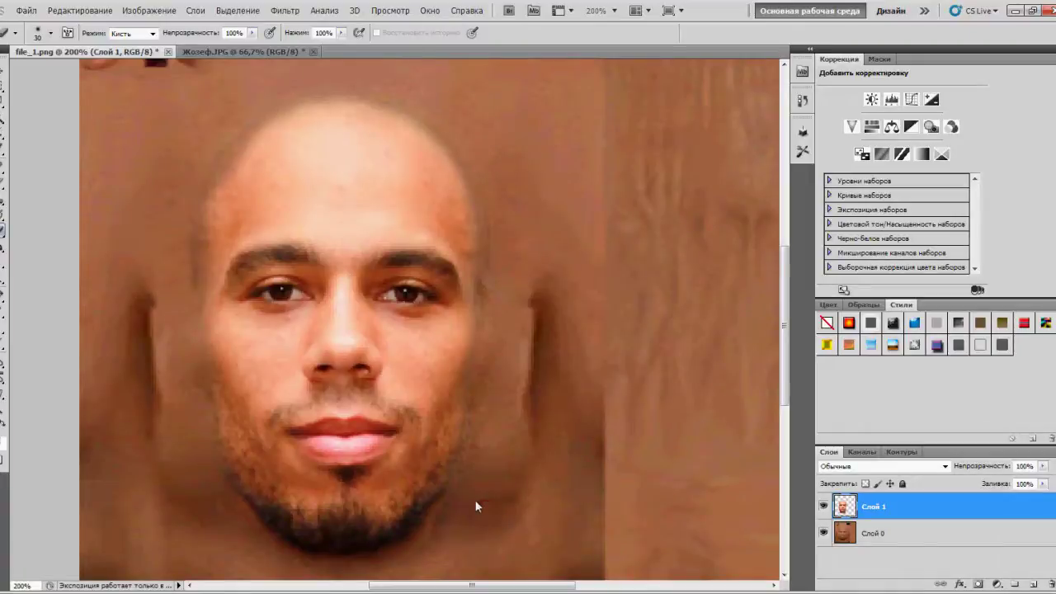
- Apply Match Color to the head layer, using file_1.png as the source and Слой 0 as the source layer
left_click(237, 10)
mouse_move(150, 10)
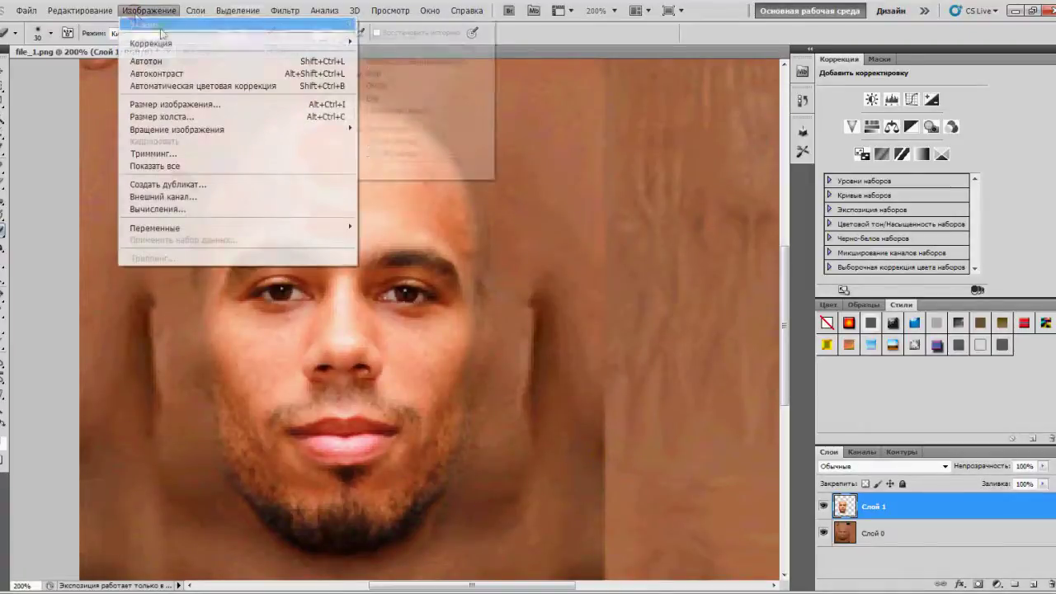
mouse_move(283, 43)
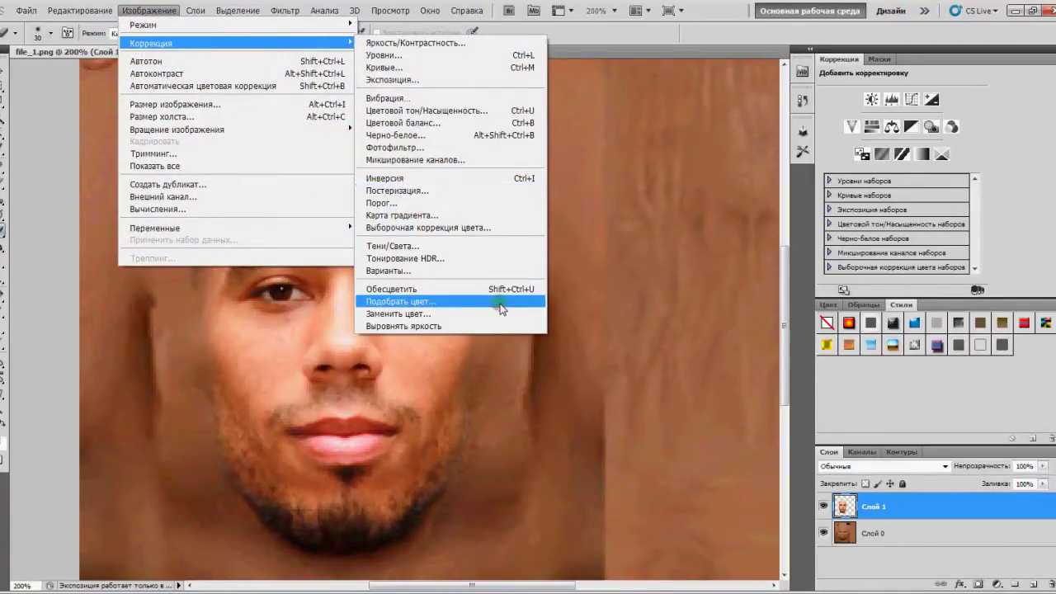
left_click(433, 301)
left_click(782, 344)
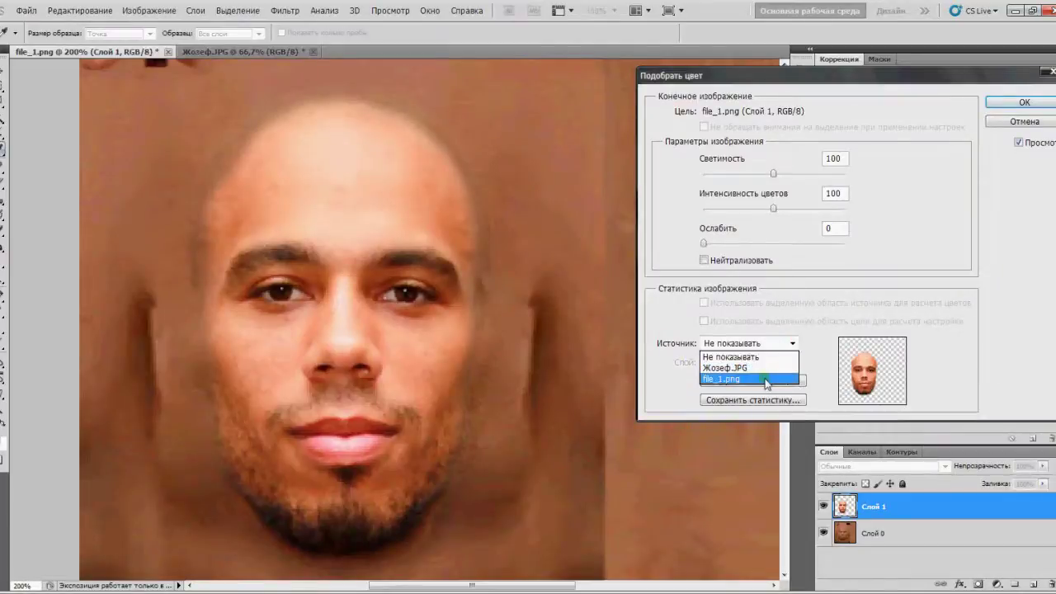
left_click(766, 380)
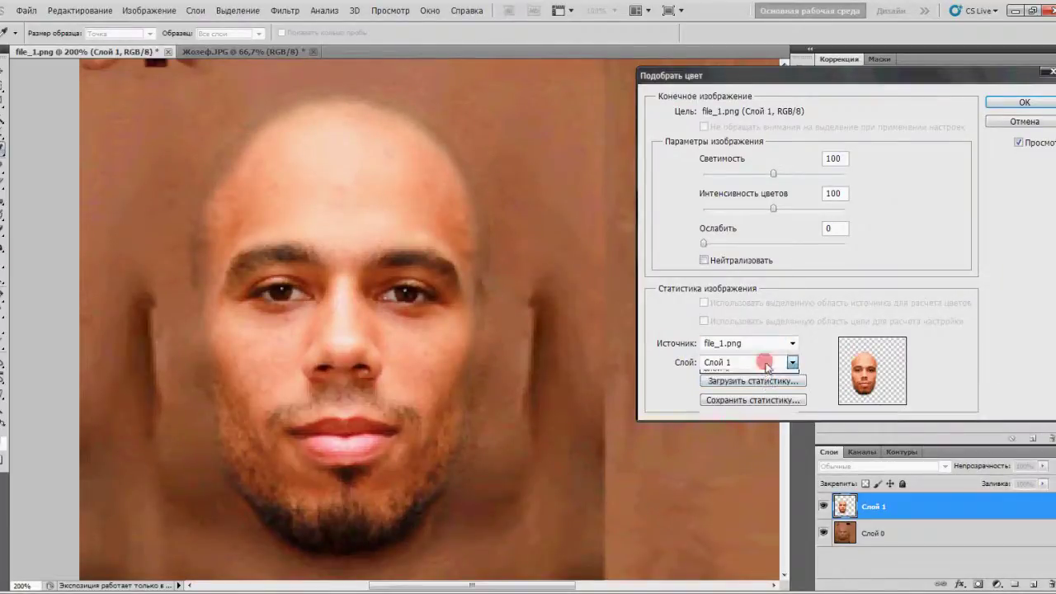
left_click(765, 362)
left_click(766, 409)
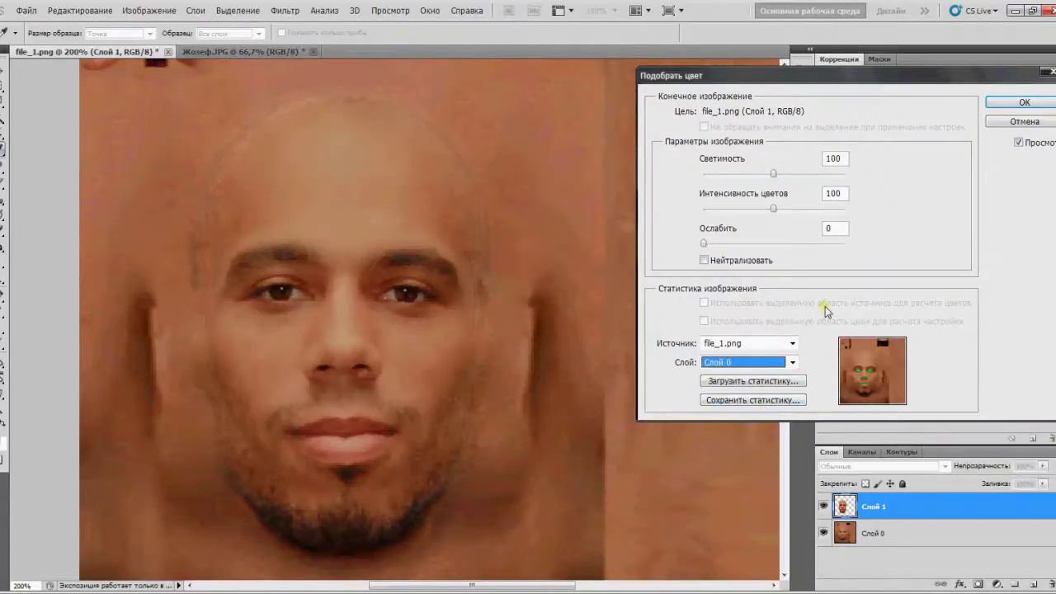
left_click(1041, 98)
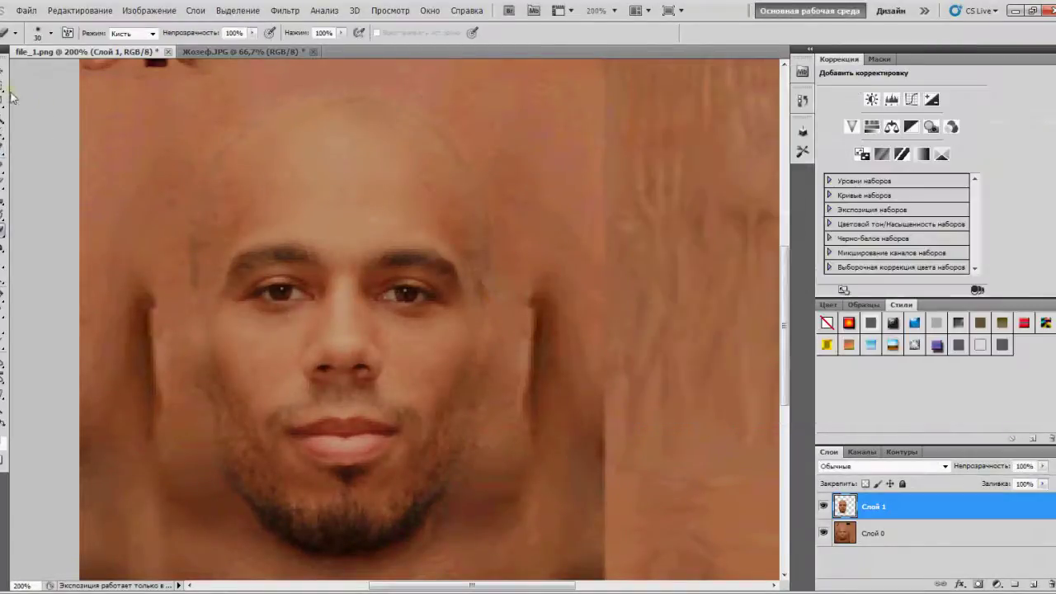
- Select a tall strip along the face's left side and stretch it outward to about 142% width, applying the transformation
left_click(3, 86)
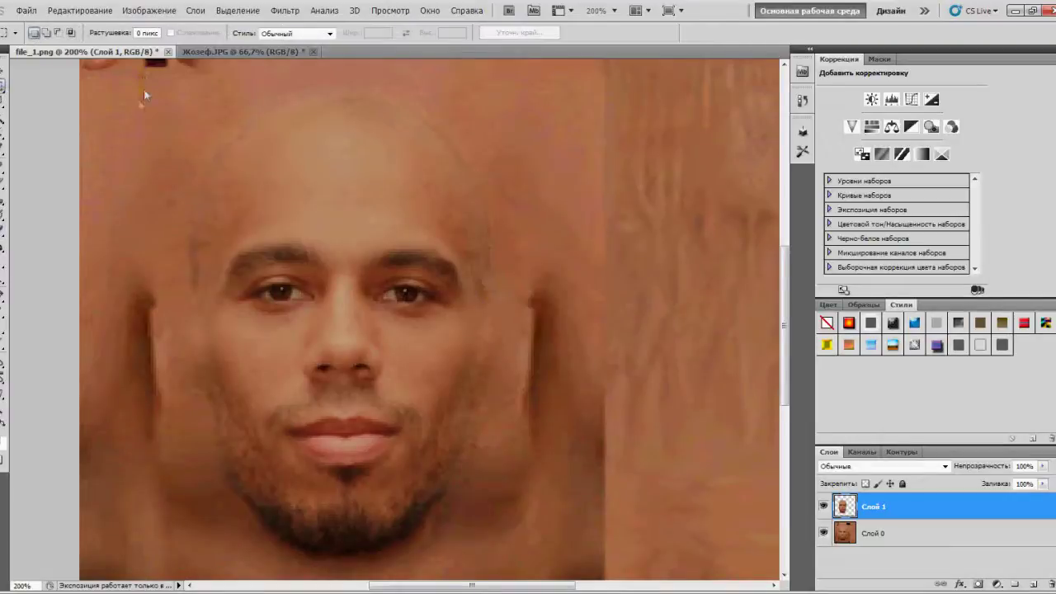
left_click_drag(144, 90, 251, 560)
right_click(201, 331)
left_click(247, 471)
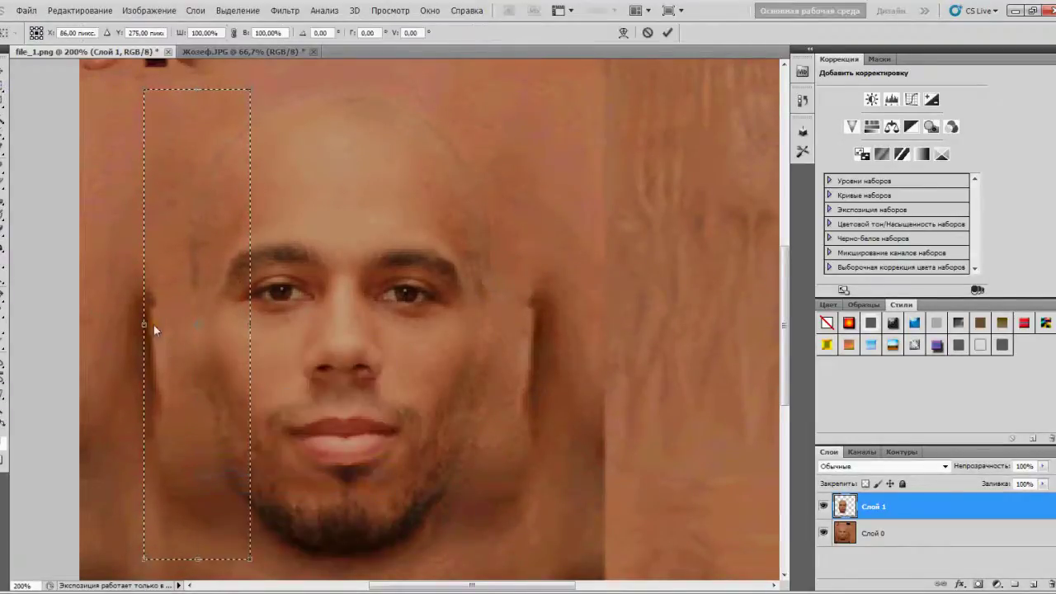
left_click_drag(145, 327, 99, 318)
left_click(4, 99)
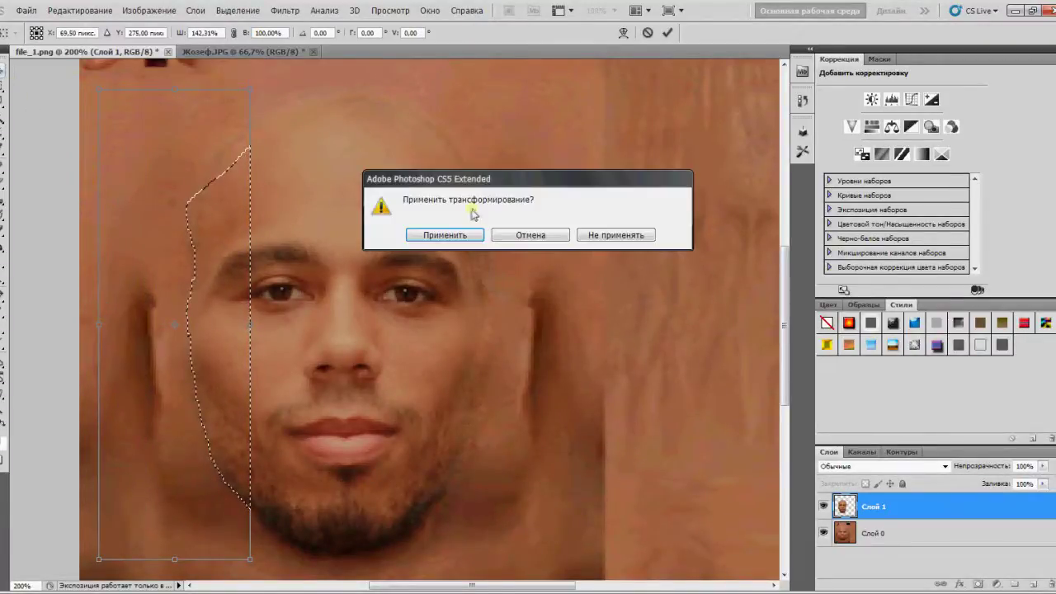
left_click(445, 236)
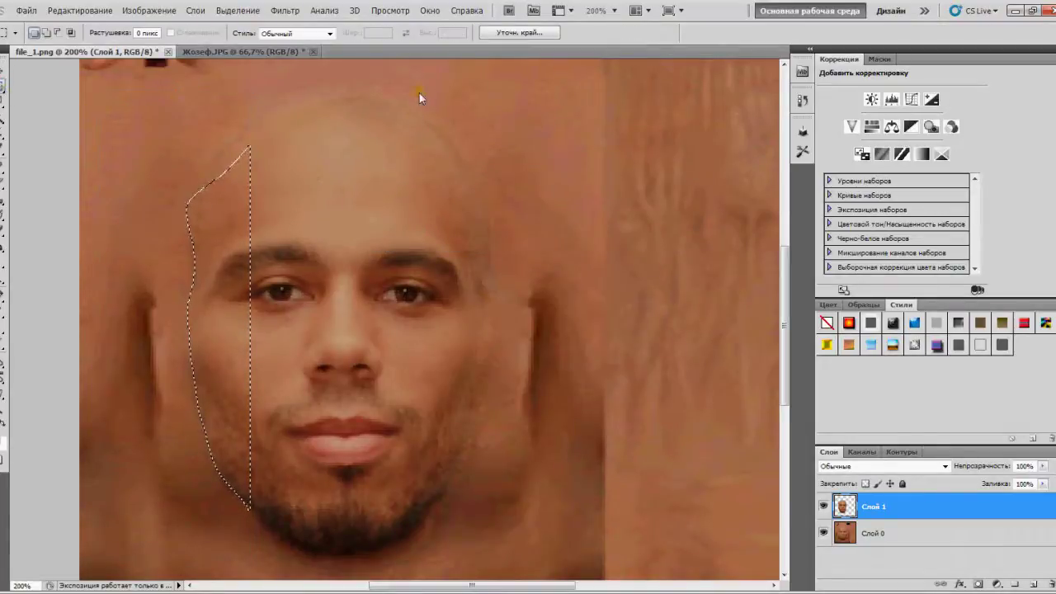
- Select a tall strip along the face's right side and stretch it outward to about 165% width, applying the transformation
mouse_move(434, 92)
left_mouse_down()
mouse_move(500, 487)
mouse_move(523, 552)
mouse_move(545, 572)
left_mouse_up()
right_click(479, 309)
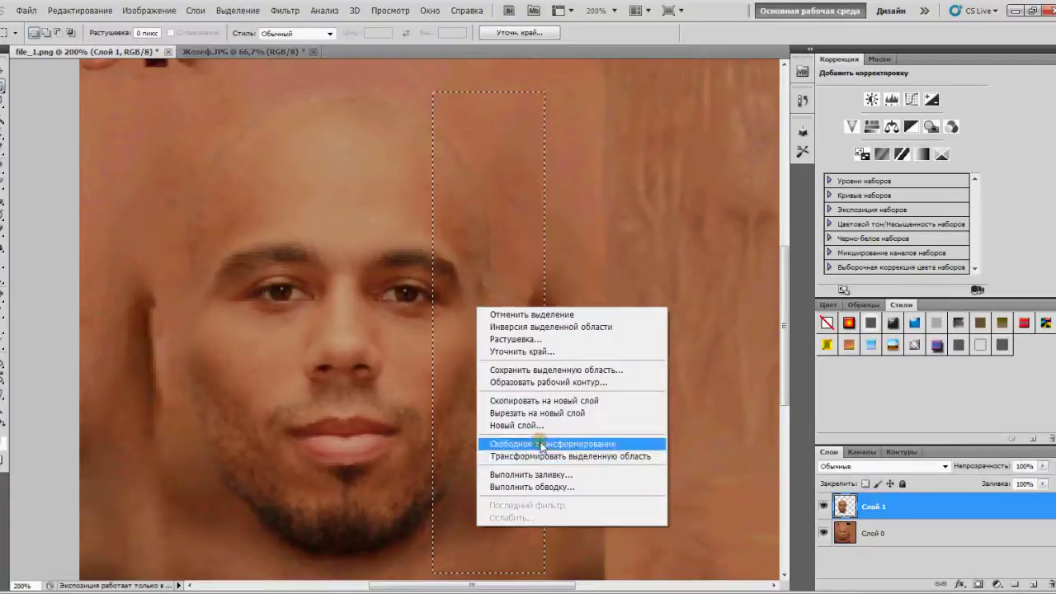
left_click(542, 446)
left_click_drag(545, 331, 621, 331)
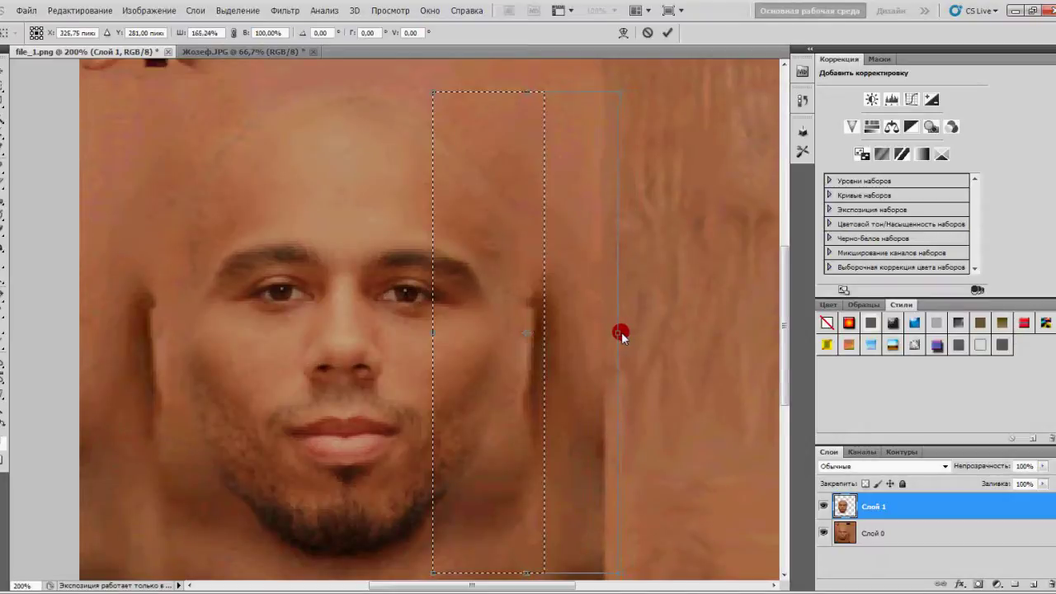
mouse_move(432, 140)
left_mouse_down()
mouse_move(495, 248)
mouse_move(482, 379)
mouse_move(432, 504)
left_mouse_up()
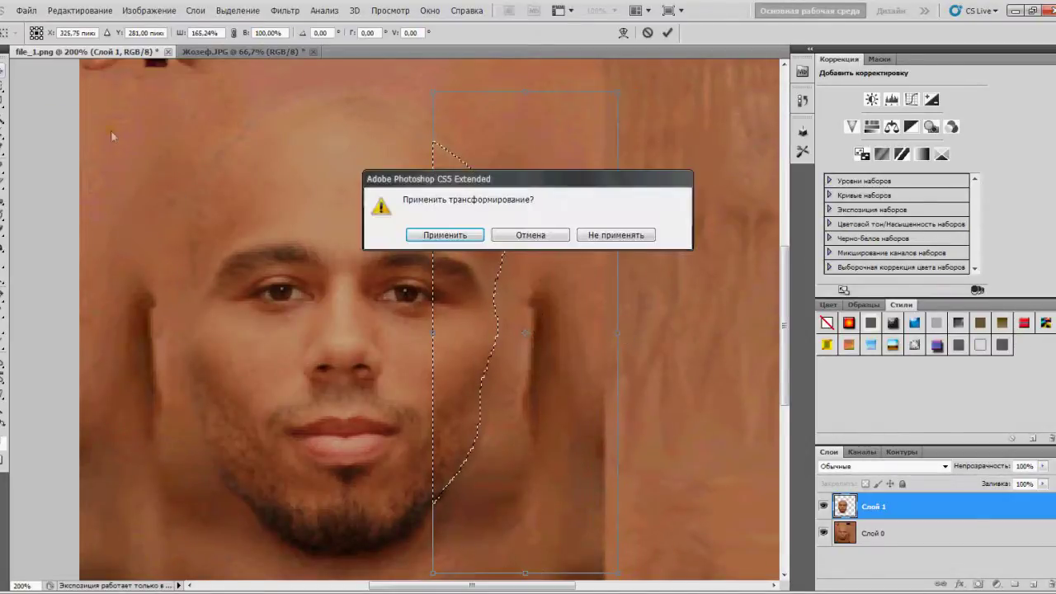
left_click(434, 235)
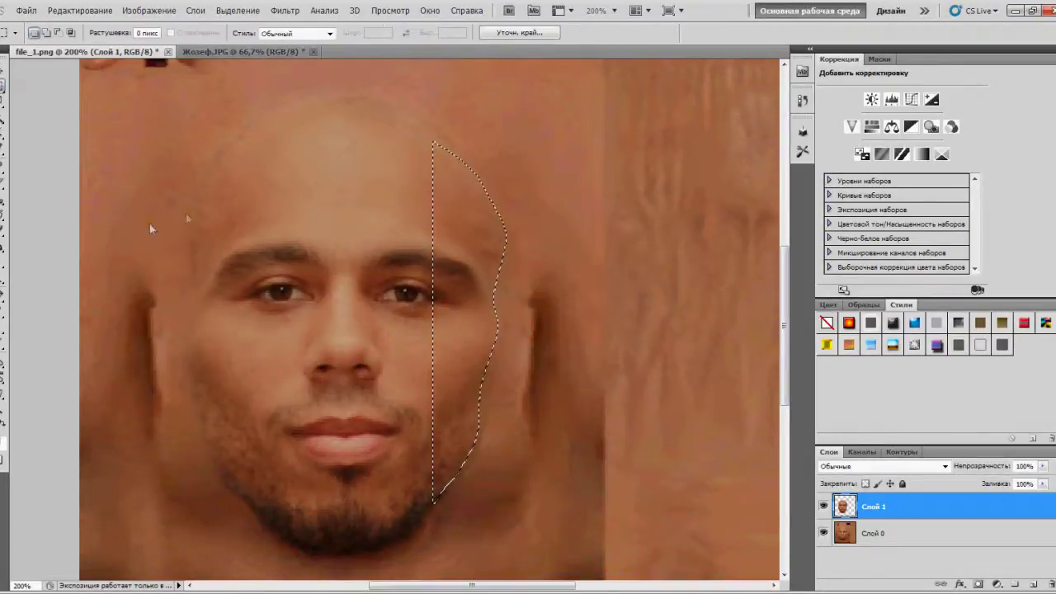
- Select the head above the eyebrows, stretch it upward to about 113% height, apply the transformation and clear the selection
mouse_move(154, 245)
left_mouse_down()
mouse_move(418, 226)
mouse_move(538, 85)
left_mouse_up()
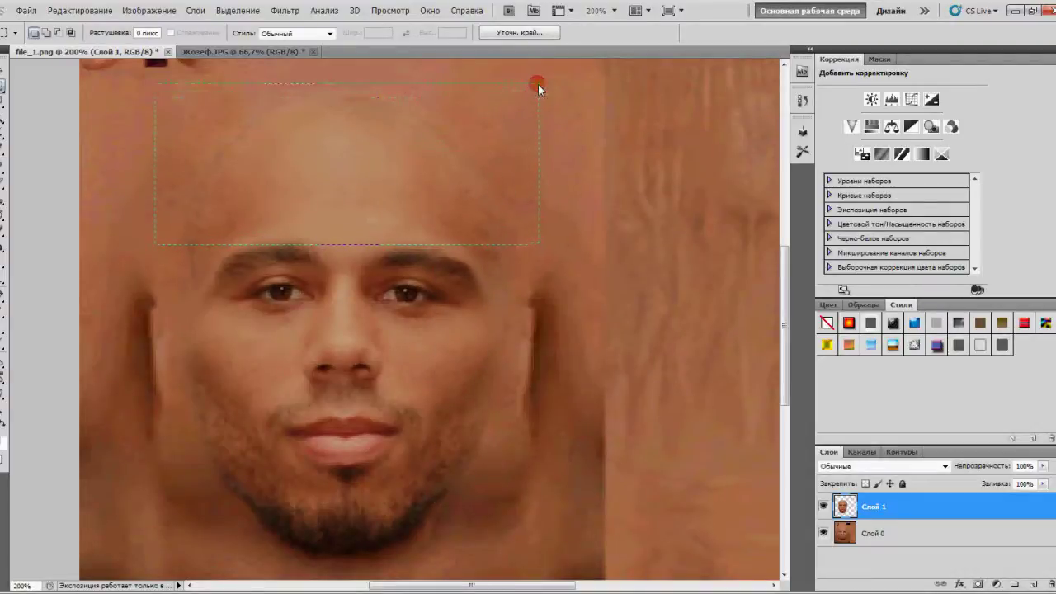
right_click(361, 156)
left_click(370, 302)
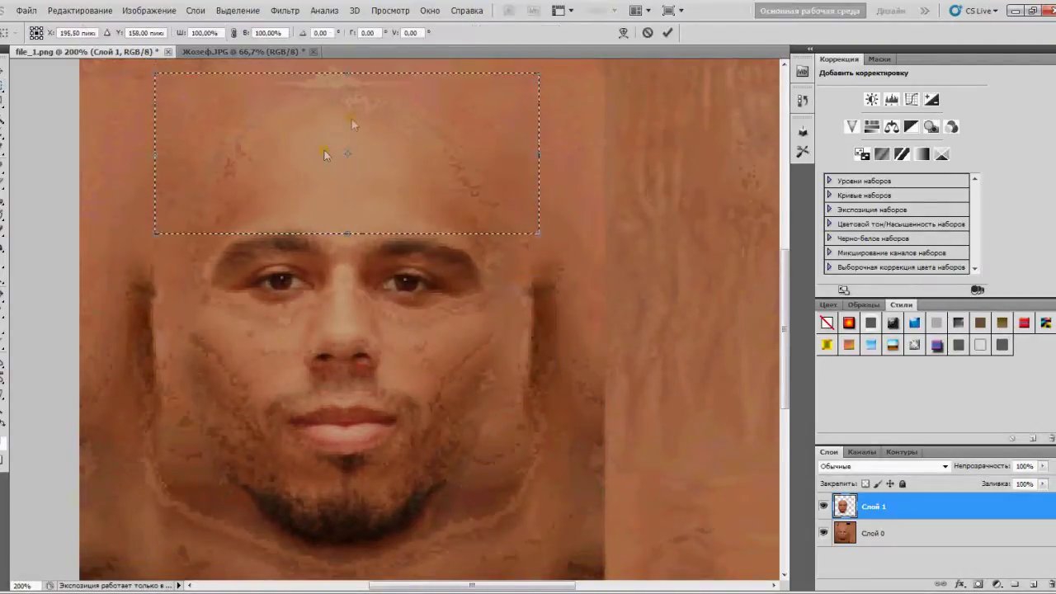
scroll(352, 116, "up", 1)
left_click_drag(346, 93, 343, 74)
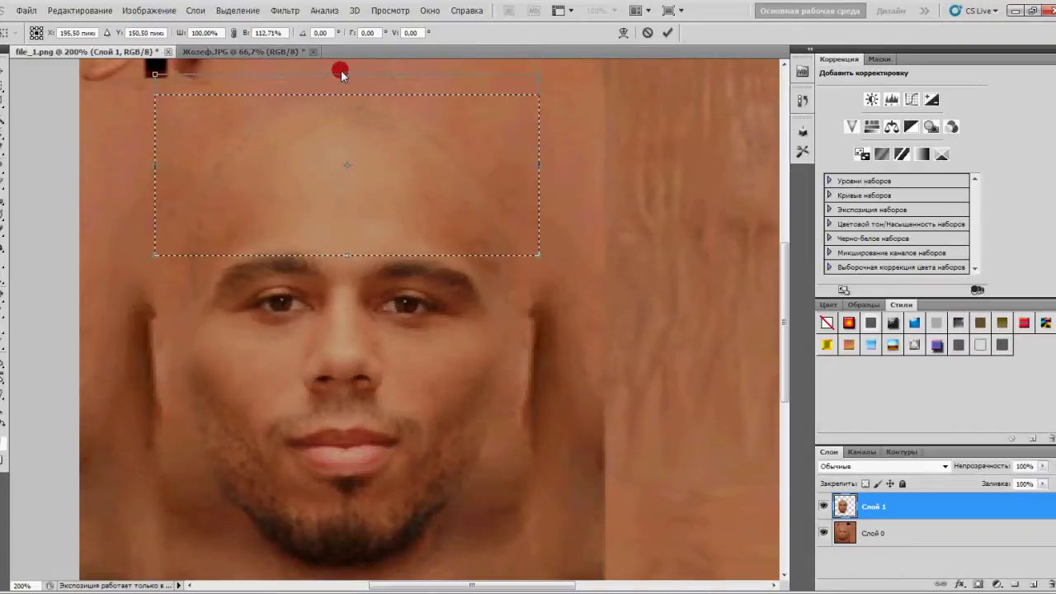
key("l")
mouse_move(192, 248)
left_mouse_down()
mouse_move(264, 107)
mouse_move(355, 89)
mouse_move(462, 161)
left_mouse_up()
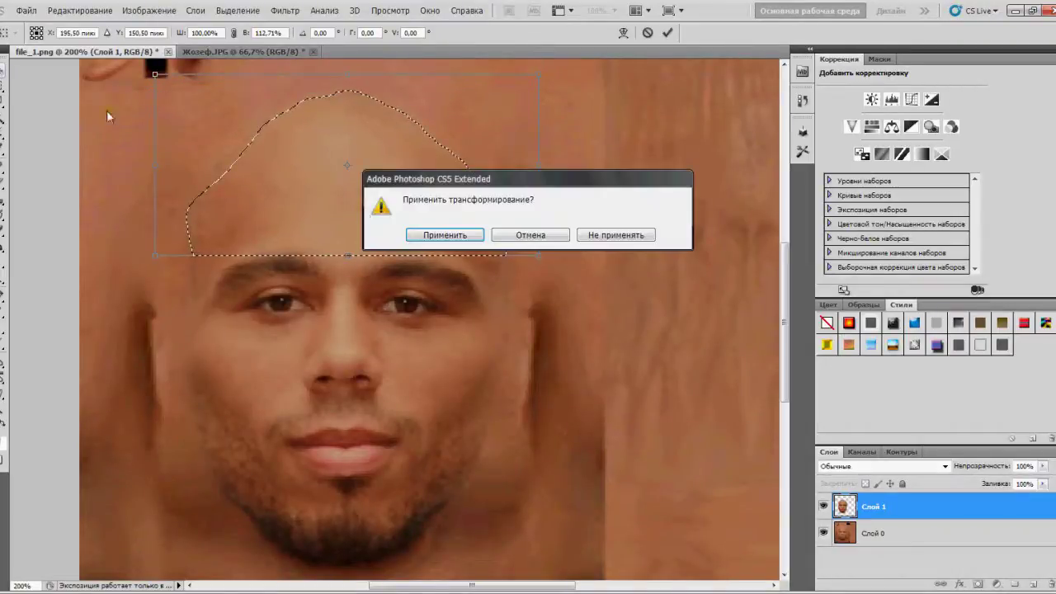
left_click(445, 235)
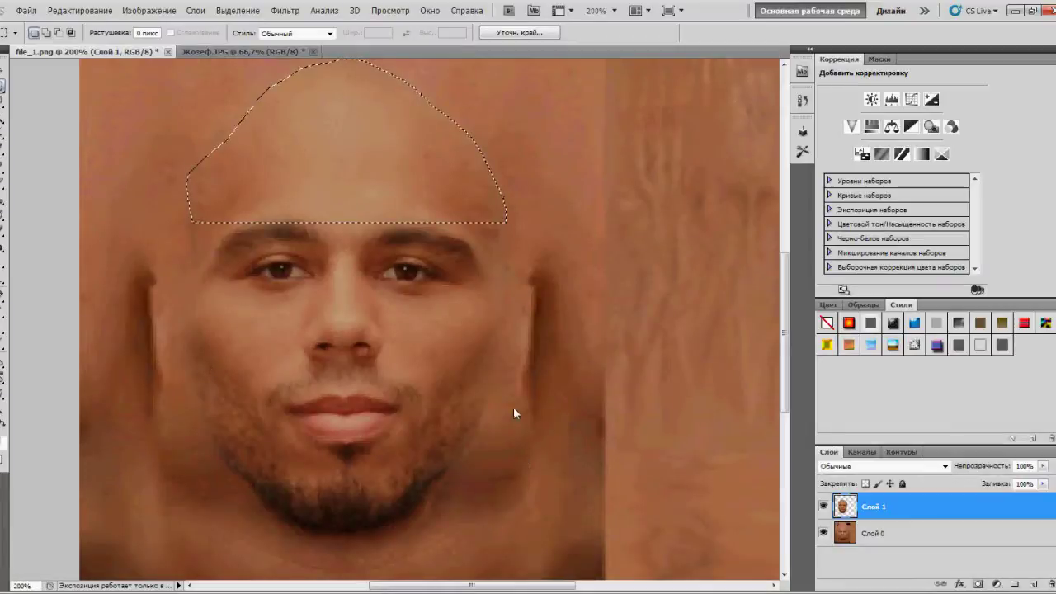
key("ctrl+d")
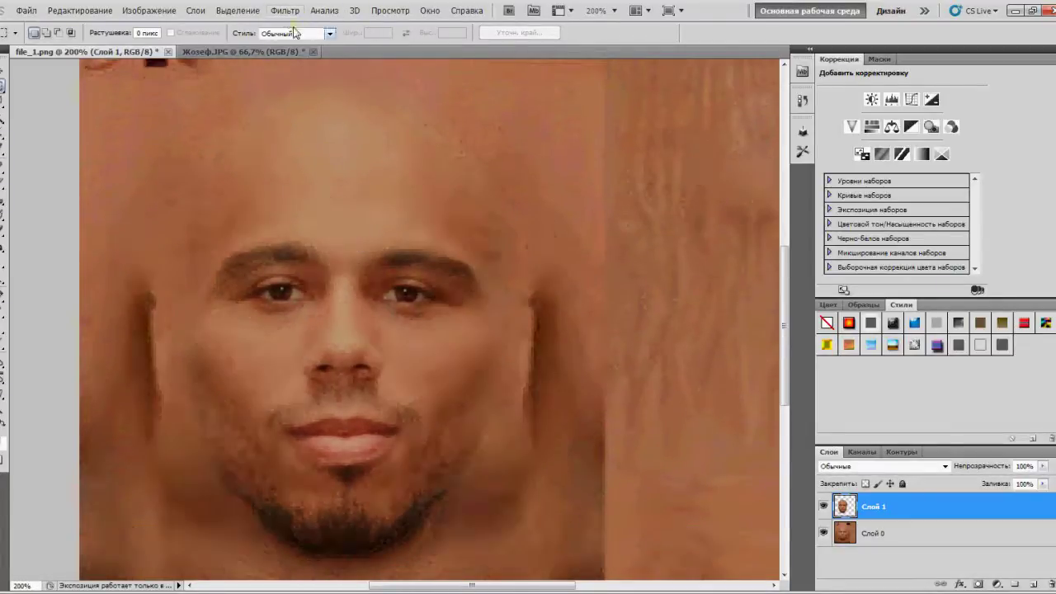
- Apply Smart Sharpen to the head layer with a 131% amount and 1.0-pixel radius, and merge it with the texture layer
left_click(284, 10)
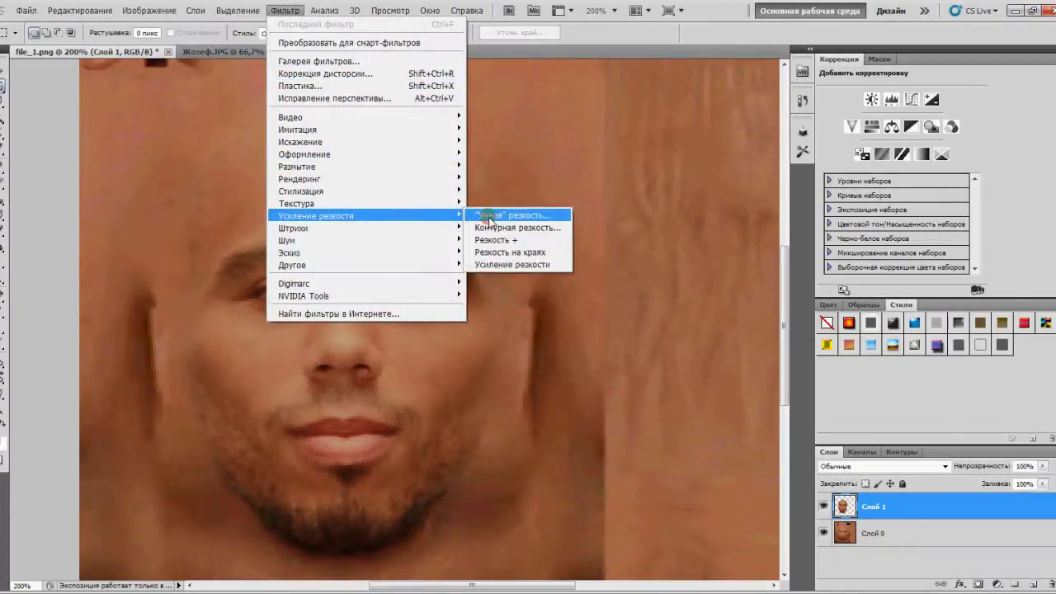
left_click(487, 216)
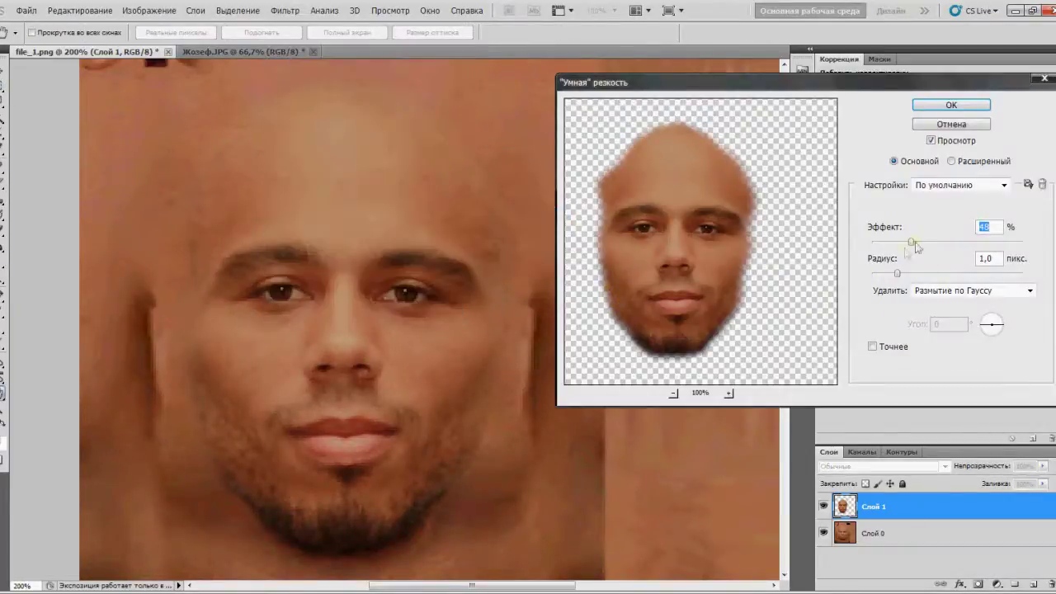
left_click_drag(914, 242, 963, 232)
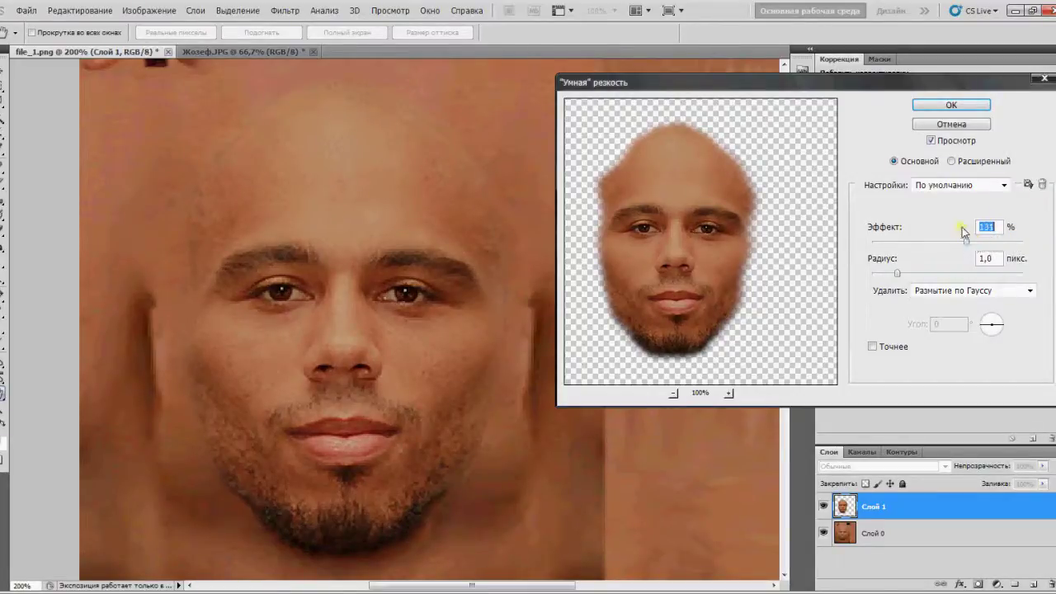
left_click(951, 106)
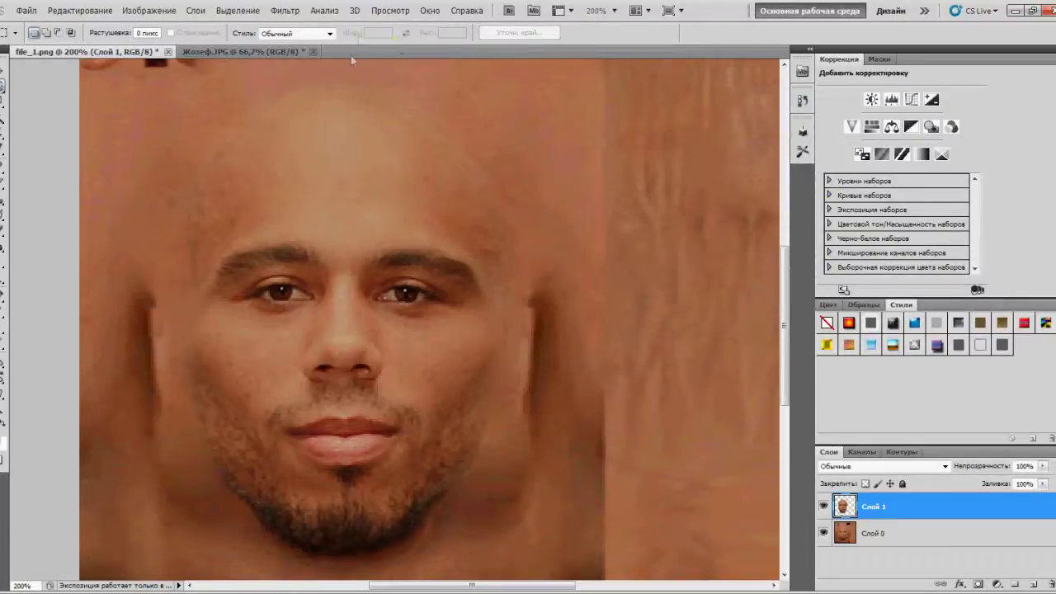
right_click(910, 500)
left_click(928, 469)
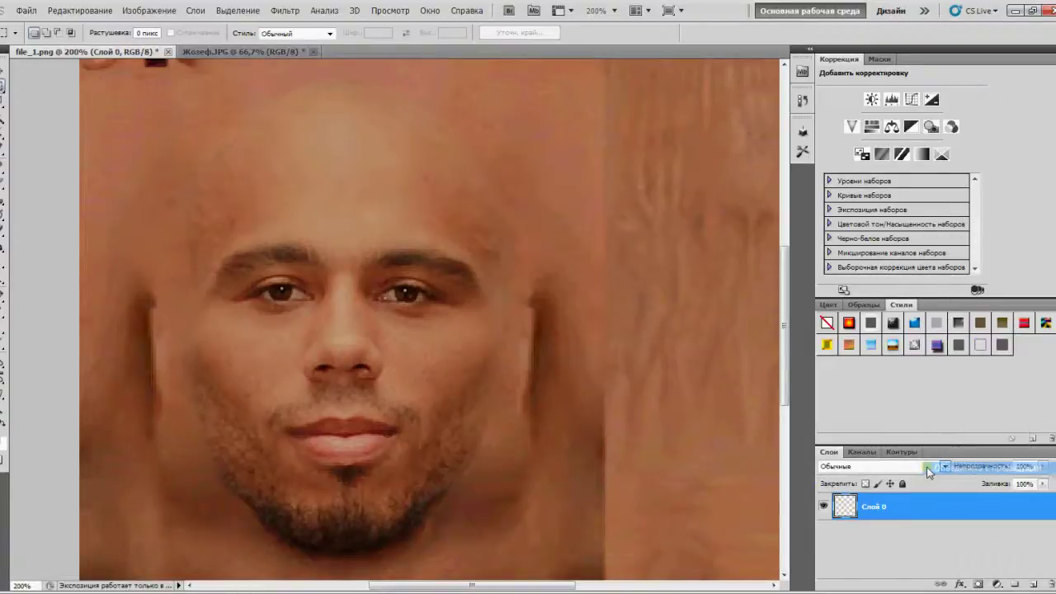
- Heal the seam along the right temple and cheek with a 14-pixel Healing Brush at 100% hardness
left_click(4, 169)
right_click(173, 189)
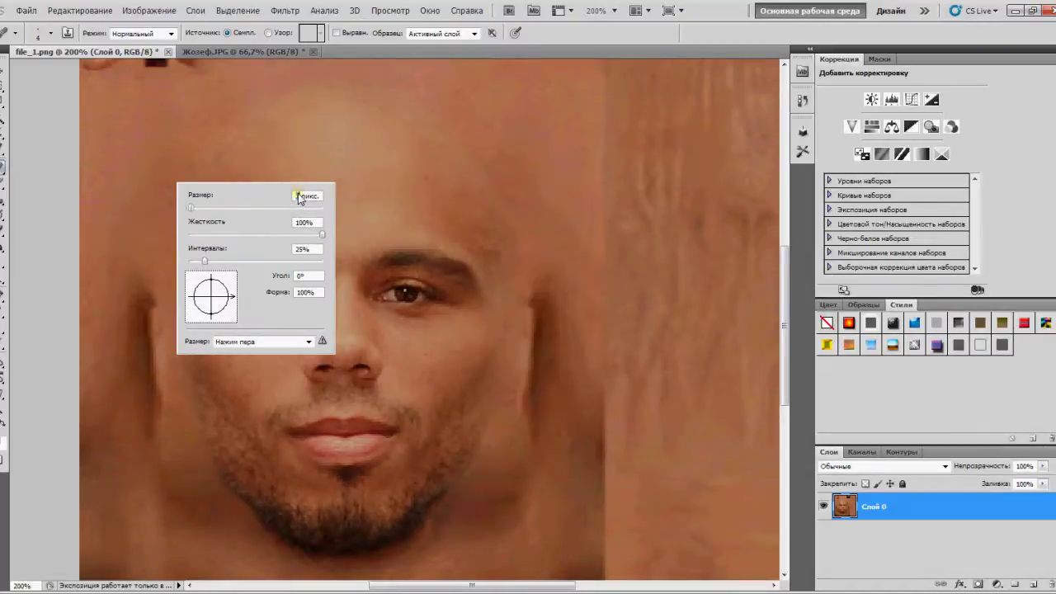
type("14")
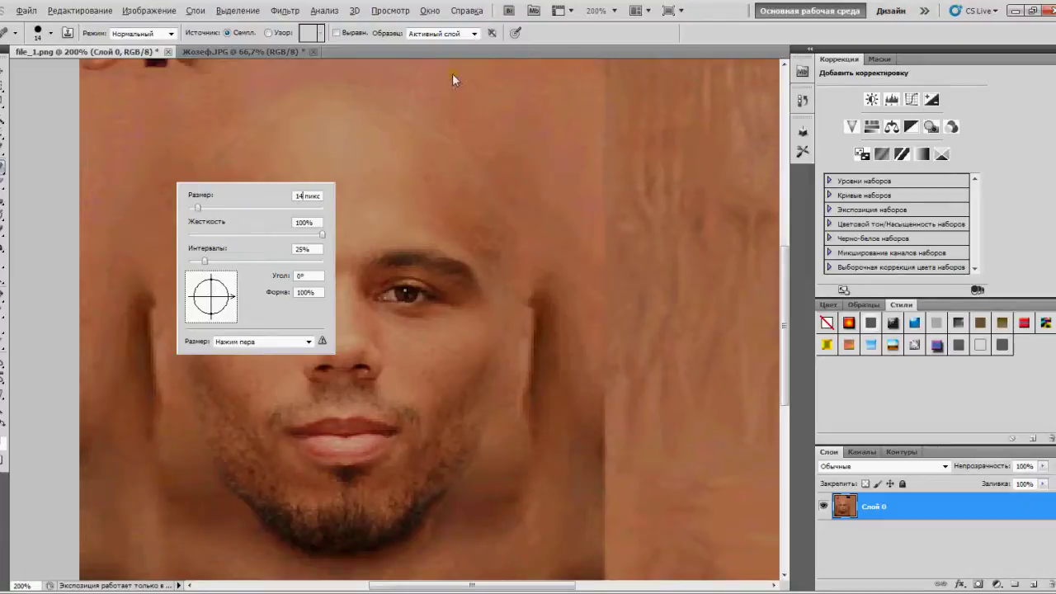
key("Return")
scroll(372, 88, "up", 2)
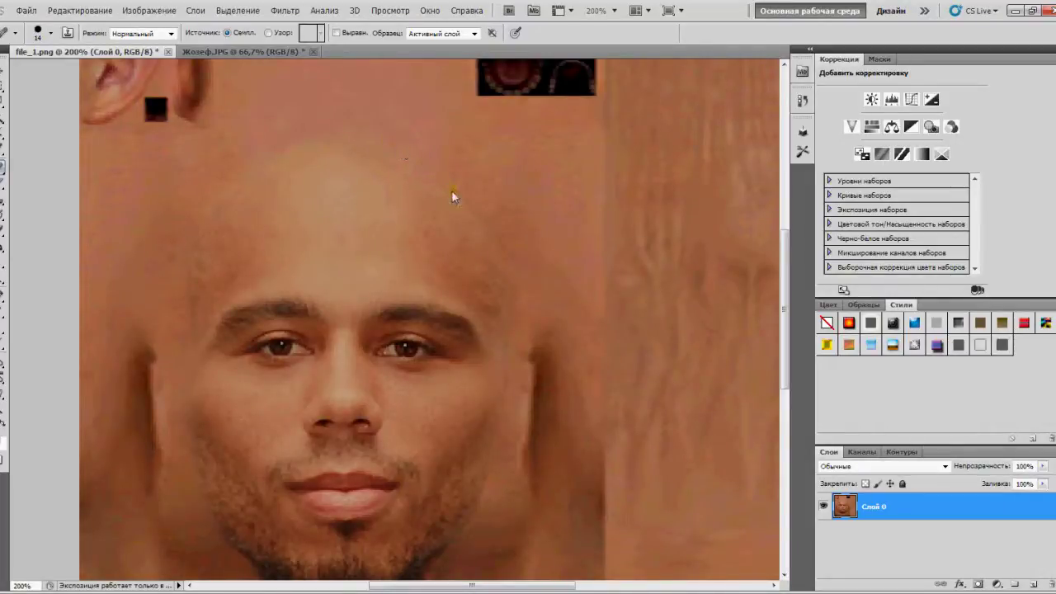
left_click_drag(460, 199, 477, 218)
key("ctrl+alt+z")
scroll(511, 243, "down", 2)
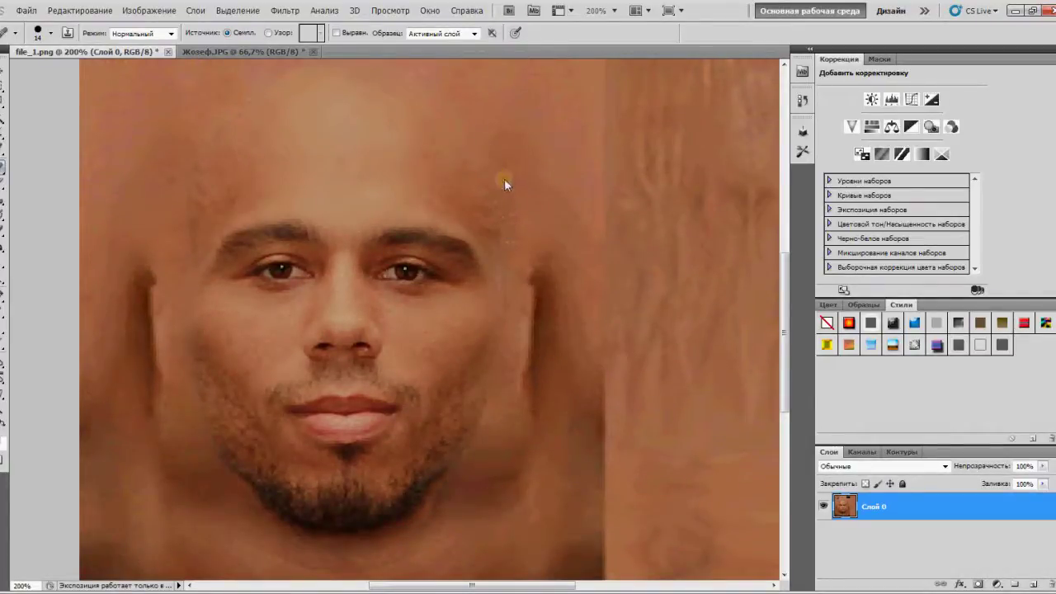
left_click(515, 245)
left_click(505, 225)
left_click(505, 277)
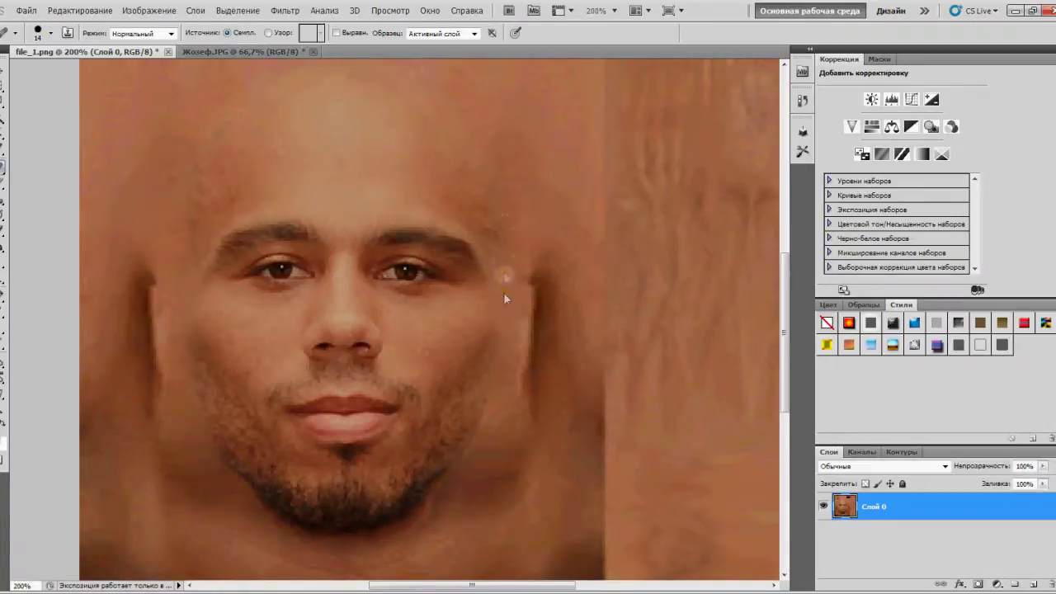
left_click(497, 346)
left_click(496, 363)
- Heal the seam and dark marks along the left temple and the left side of the forehead
left_click(182, 272)
left_click(185, 221)
left_click(184, 217)
scroll(185, 225, "up", 3)
left_click(183, 264)
left_click(183, 218)
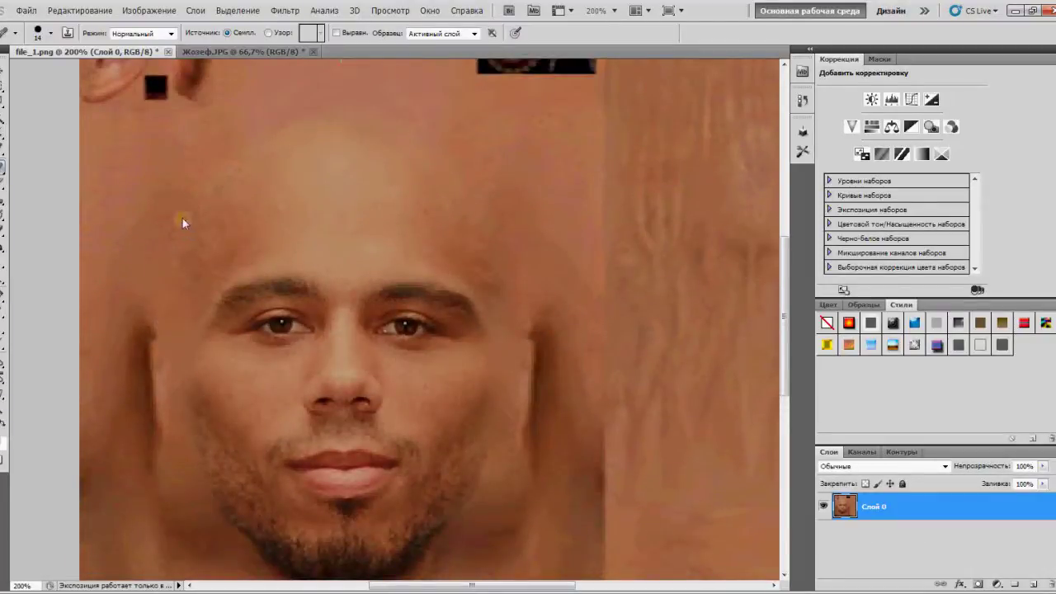
left_click(198, 204)
left_click(216, 186)
left_click(219, 182)
- Heal the remaining seam across the crown and upper forehead so it blends with the skin texture
left_click(274, 114)
left_click(393, 138)
left_click(413, 145)
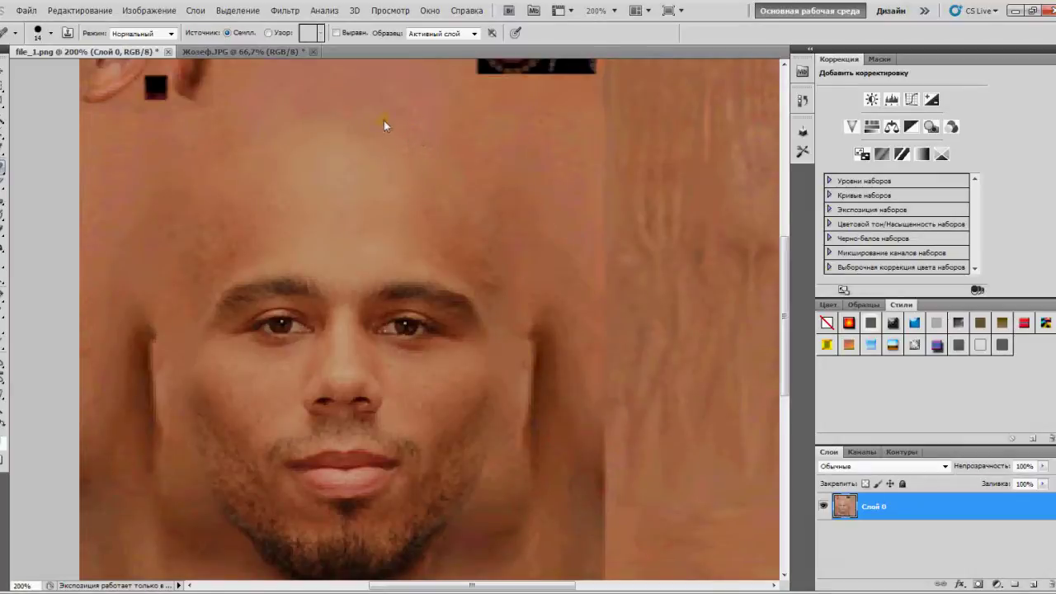
left_click(324, 115)
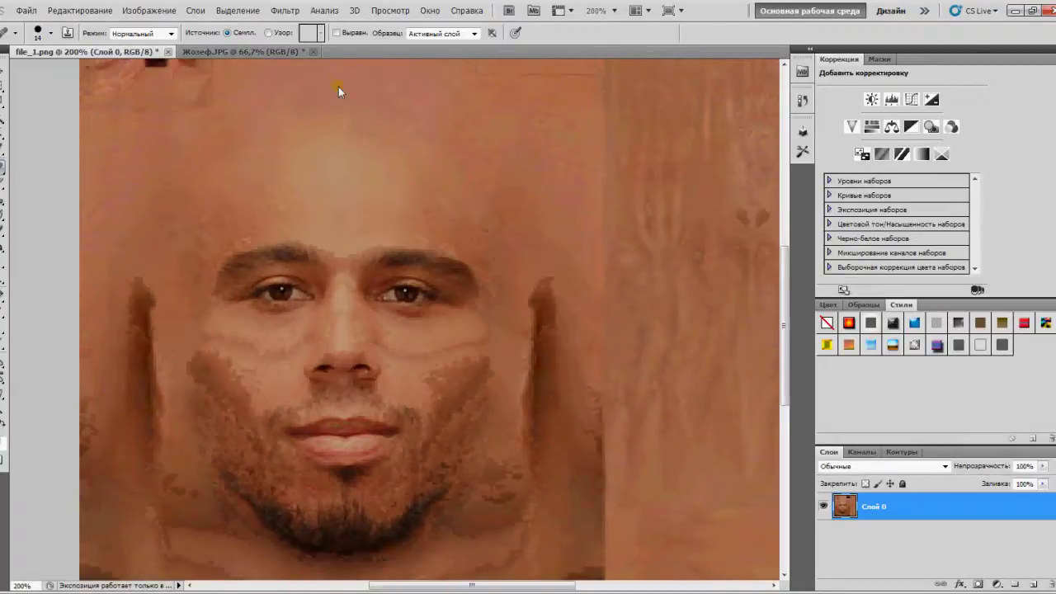
scroll(338, 87, "down", 2)
left_click(399, 202)
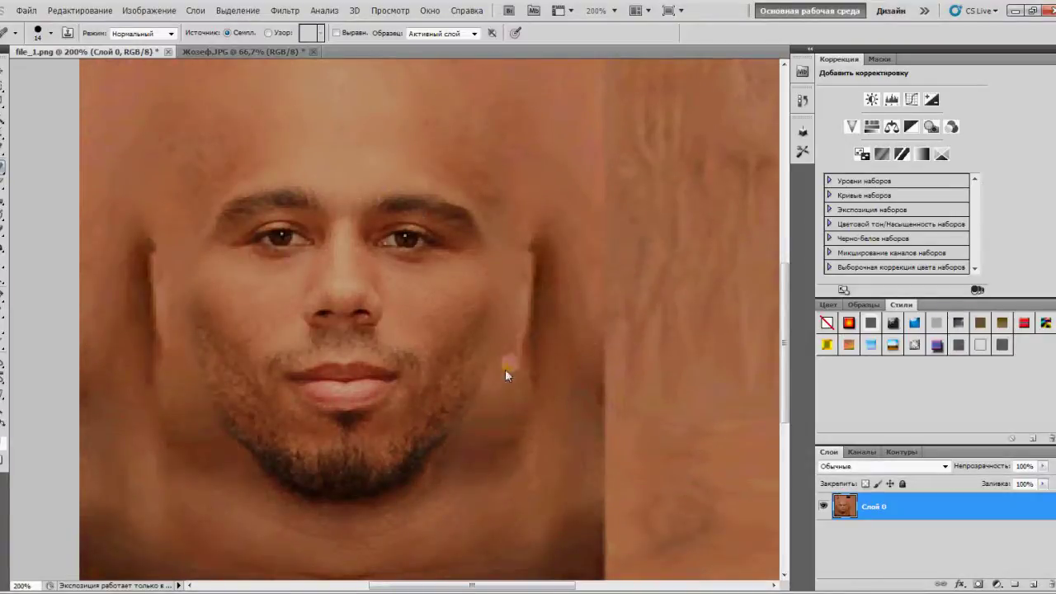
- Heal the seam along the right cheek and down the left cheek and jawline
left_click(490, 350)
left_click(217, 439)
left_click(188, 380)
left_click(189, 376)
left_click(189, 358)
left_click(207, 419)
left_click(188, 393)
- View the whole texture at 100% and resize the image to 256 pixels wide and 512 pixels high
scroll(330, 151, "up", 3)
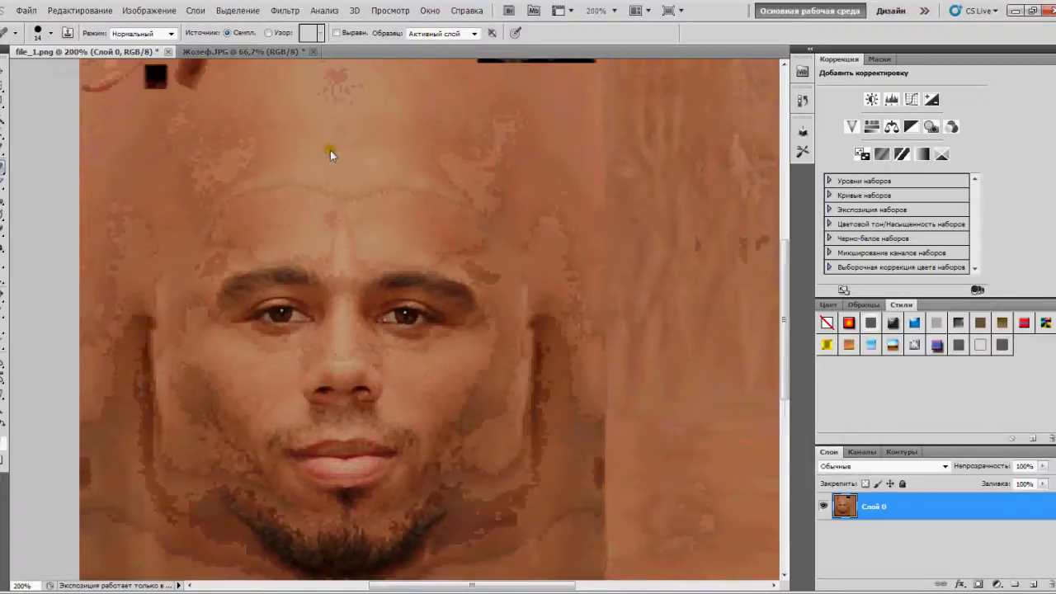
double_click(18, 585)
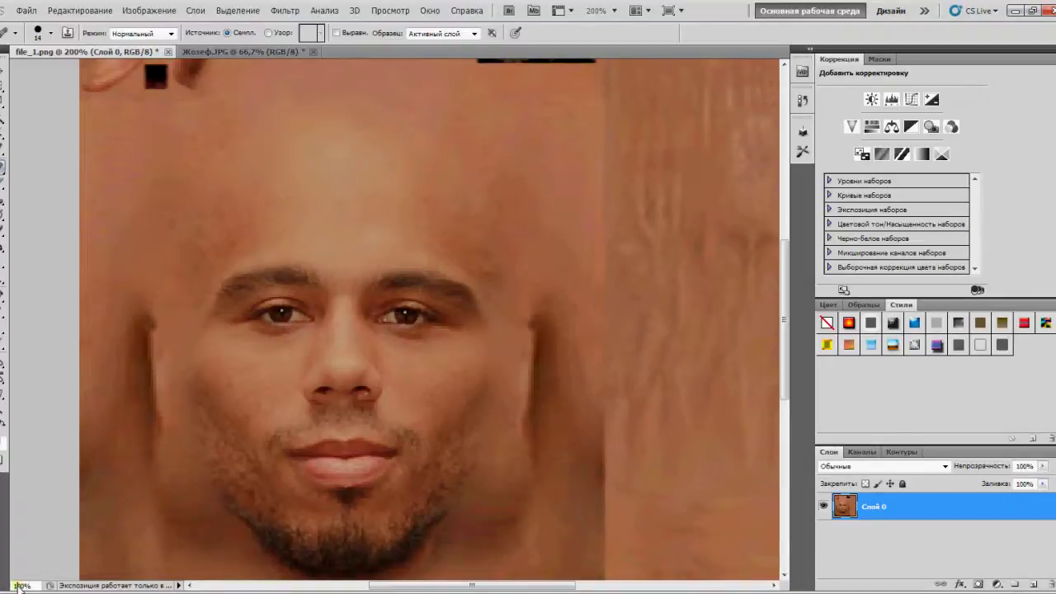
type("100")
key("Return")
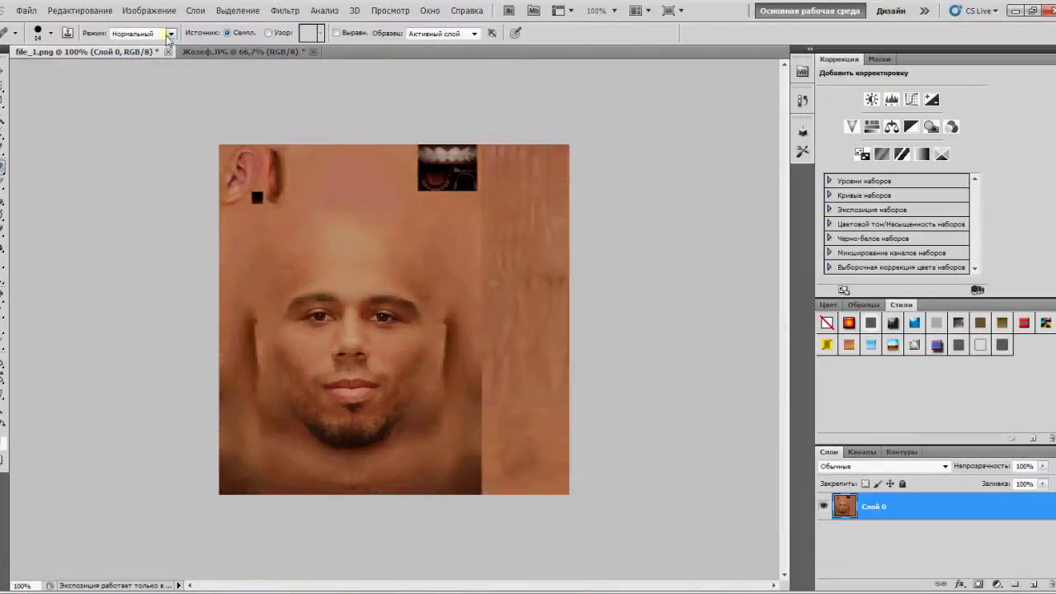
left_click(149, 10)
left_click(193, 105)
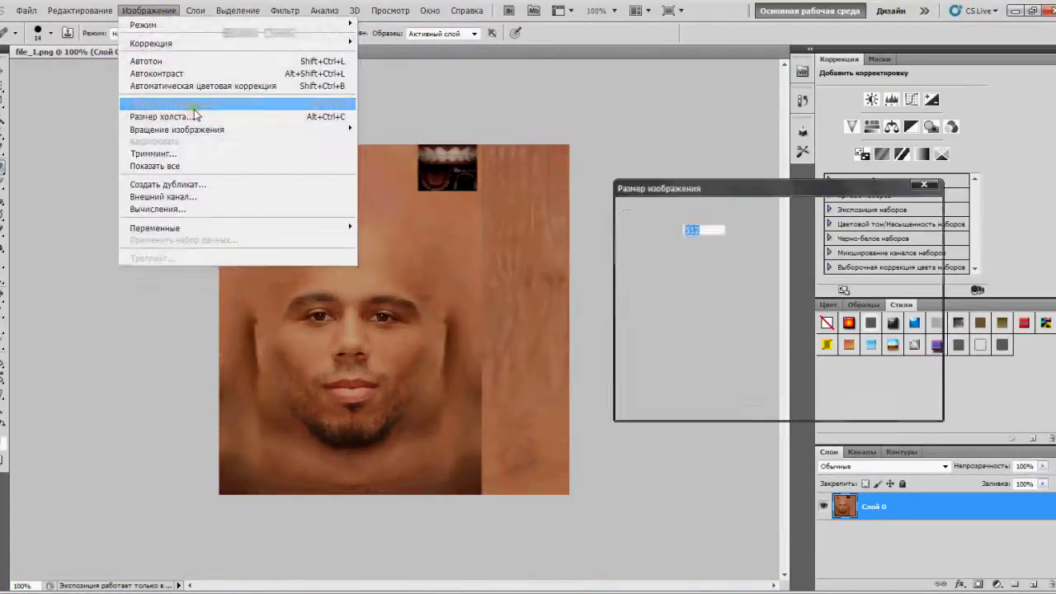
type("256")
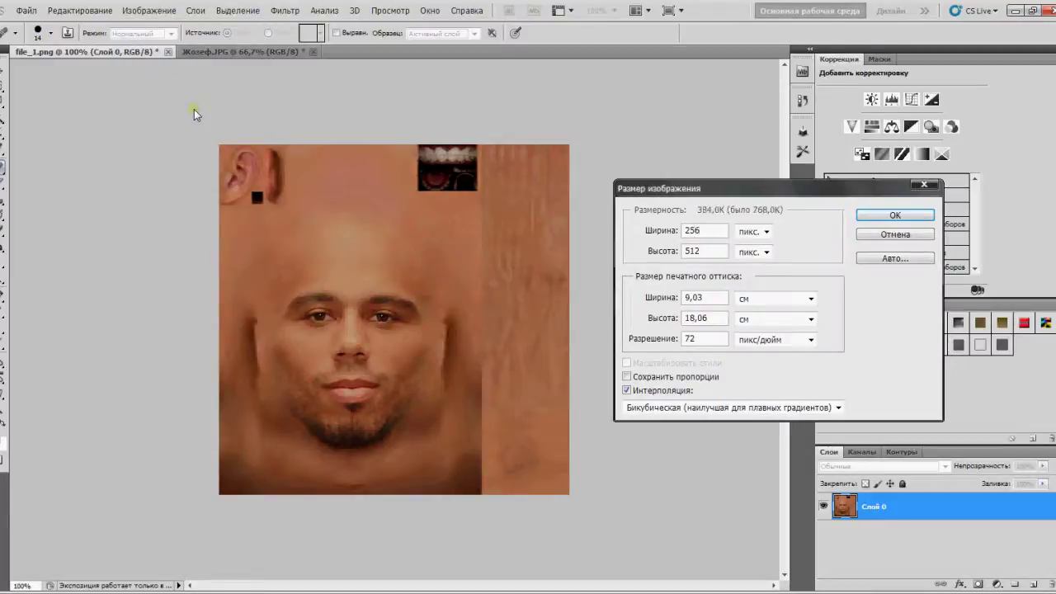
left_click(916, 216)
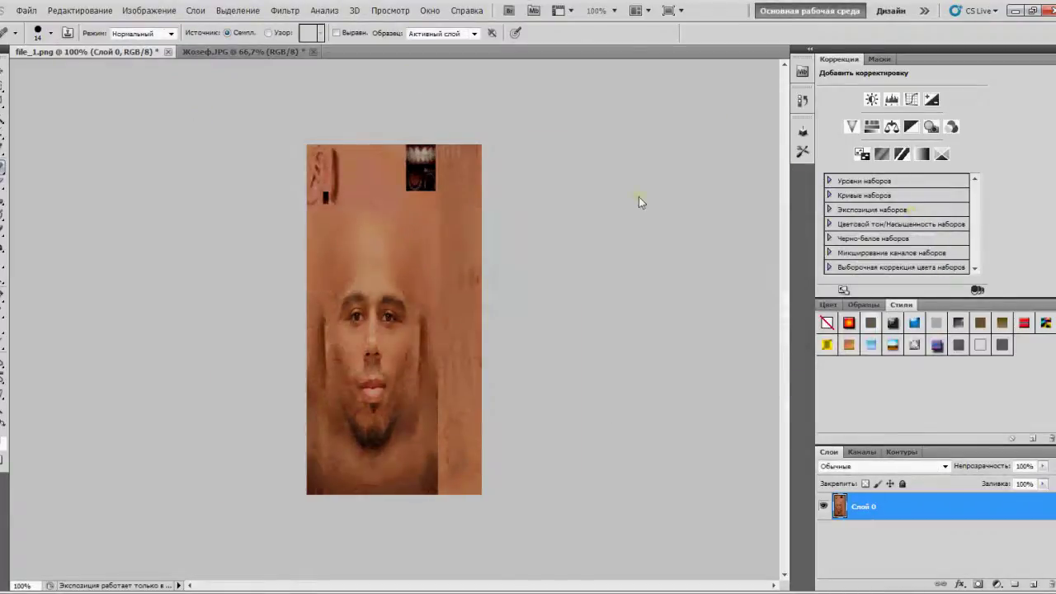
- Save a copy of the finished texture as a PNG named Жозеф-Реннет in the face folder
left_click(26, 10)
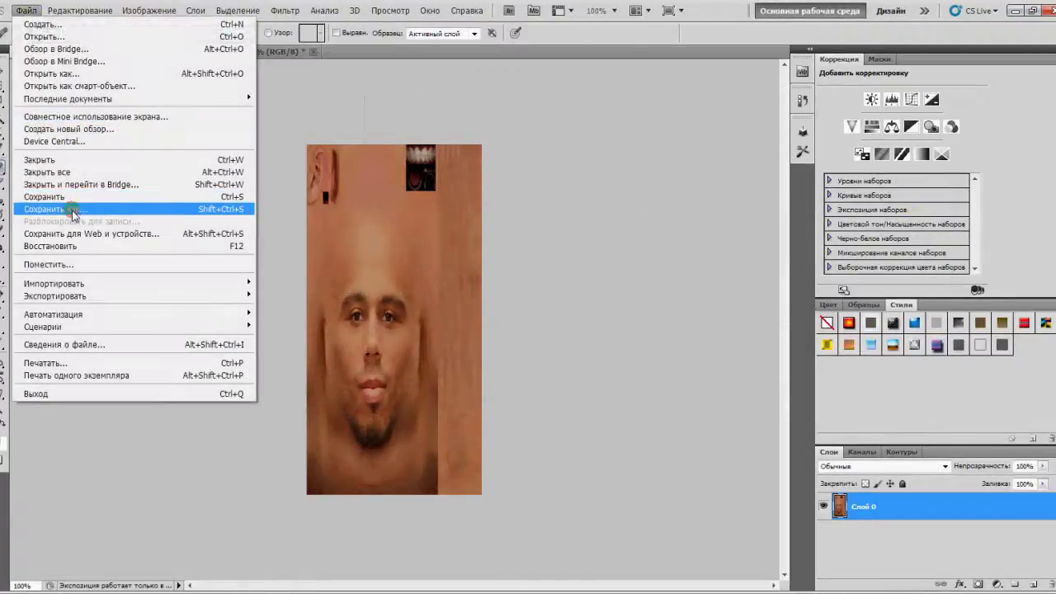
left_click(71, 209)
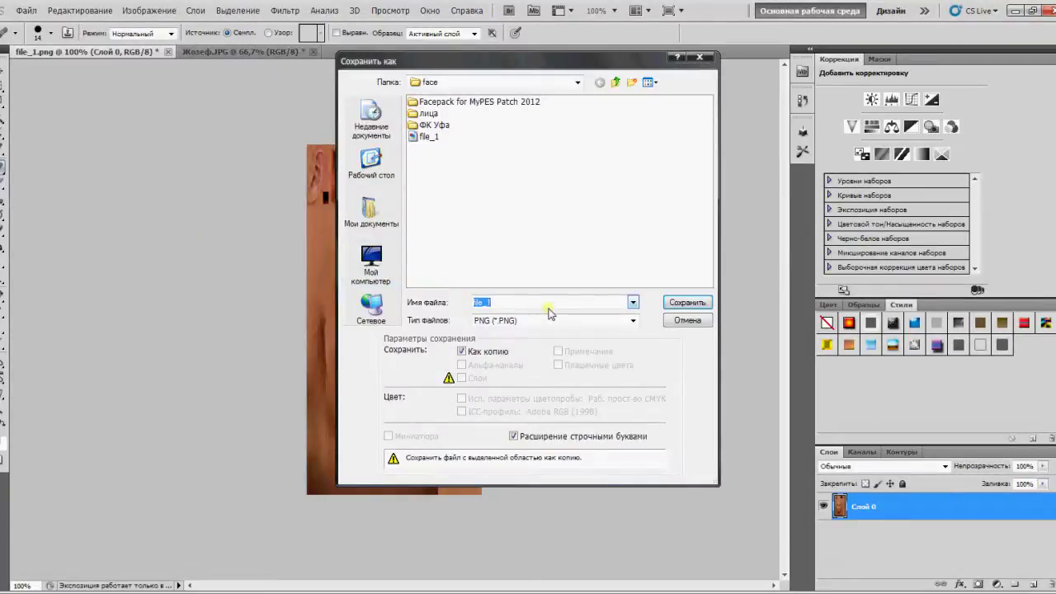
type("Жоз")
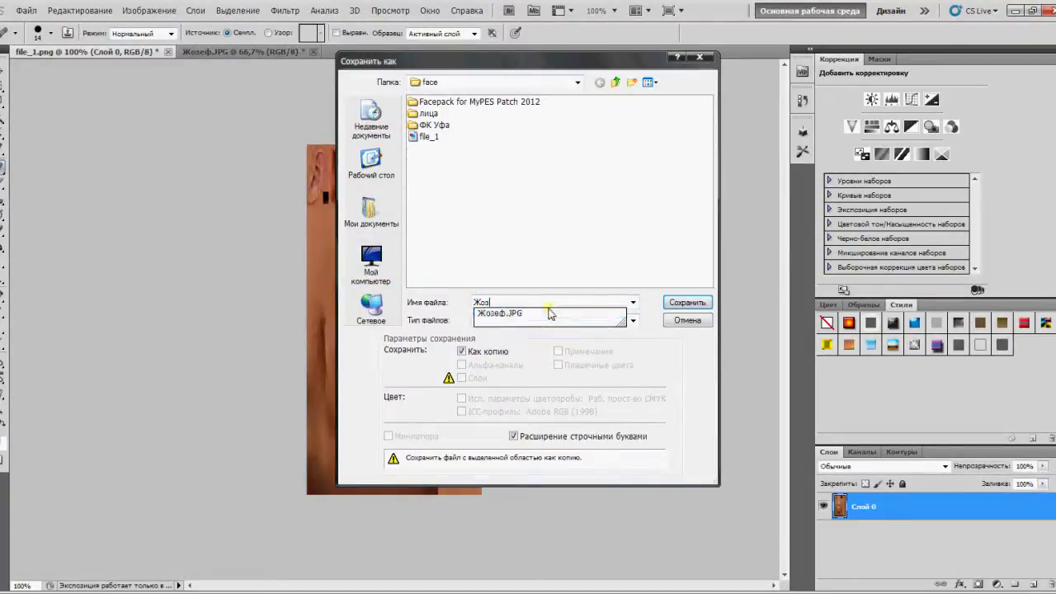
type("еф-")
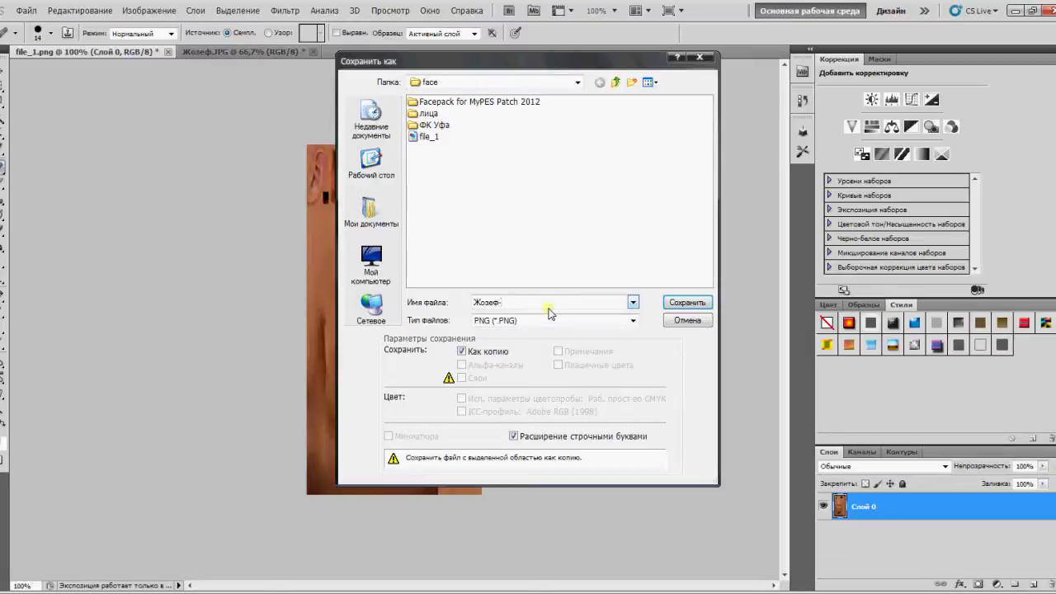
type("Реннет")
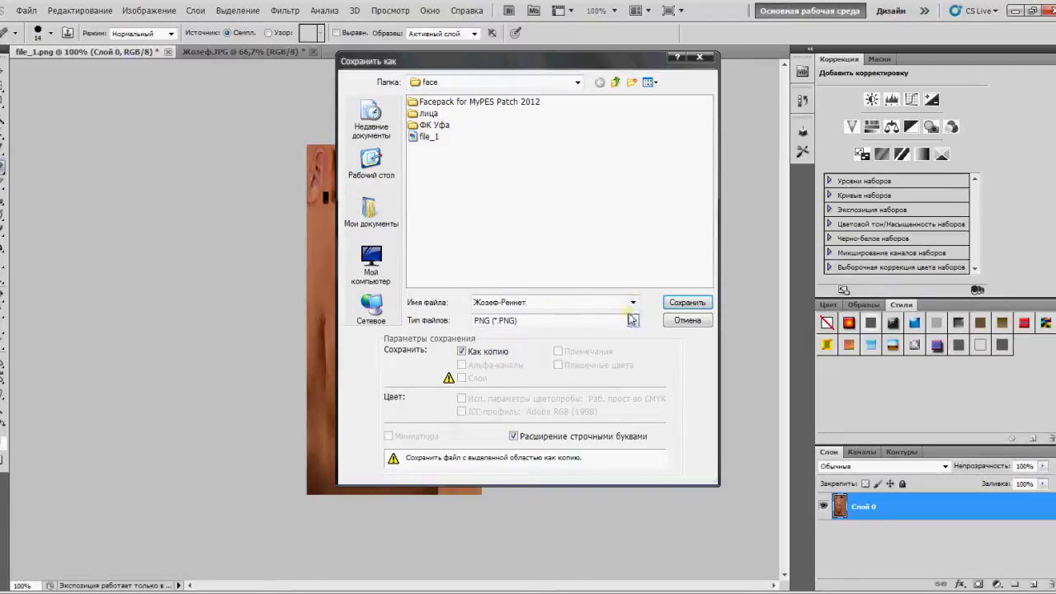
left_click(670, 303)
left_click(589, 205)
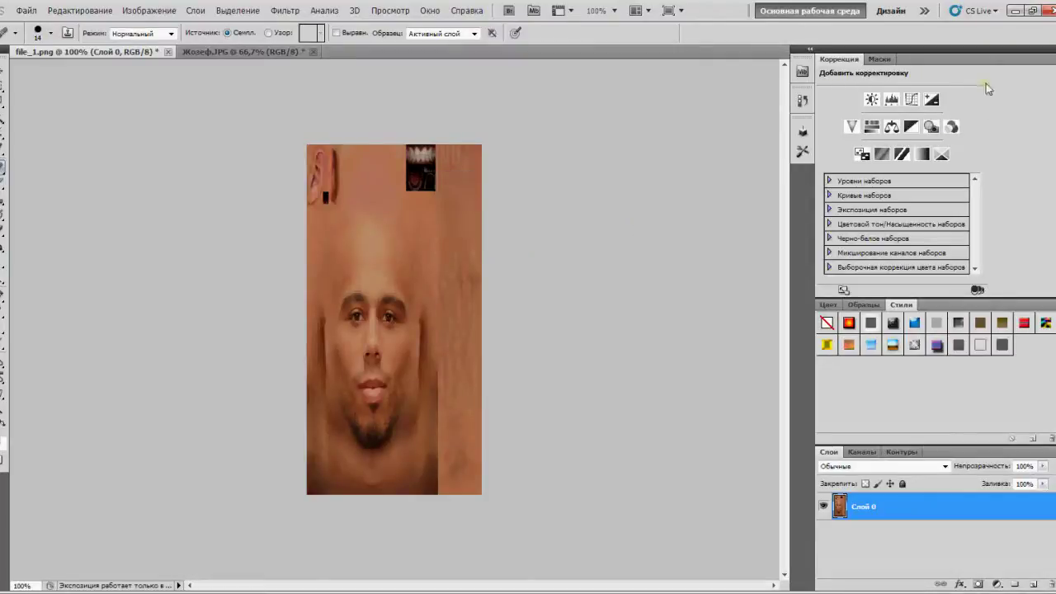
- Switch to Game Graphic Studio, replace the texture in josef-rennet_face.bin with the Жозеф-Реннет PNG, and close the program
left_click(1015, 10)
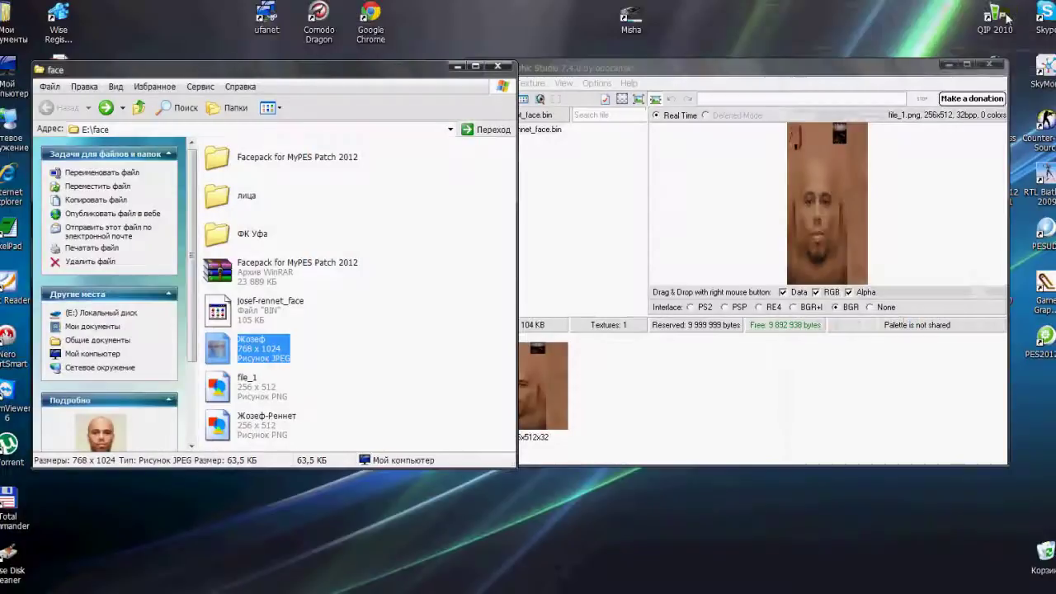
left_click(708, 96)
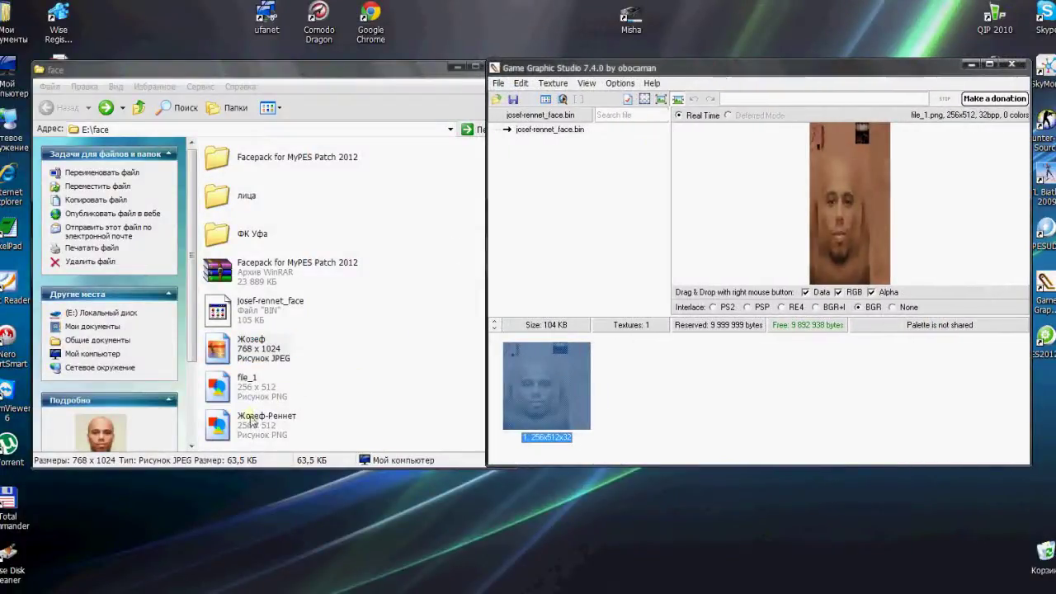
left_click_drag(251, 423, 551, 400)
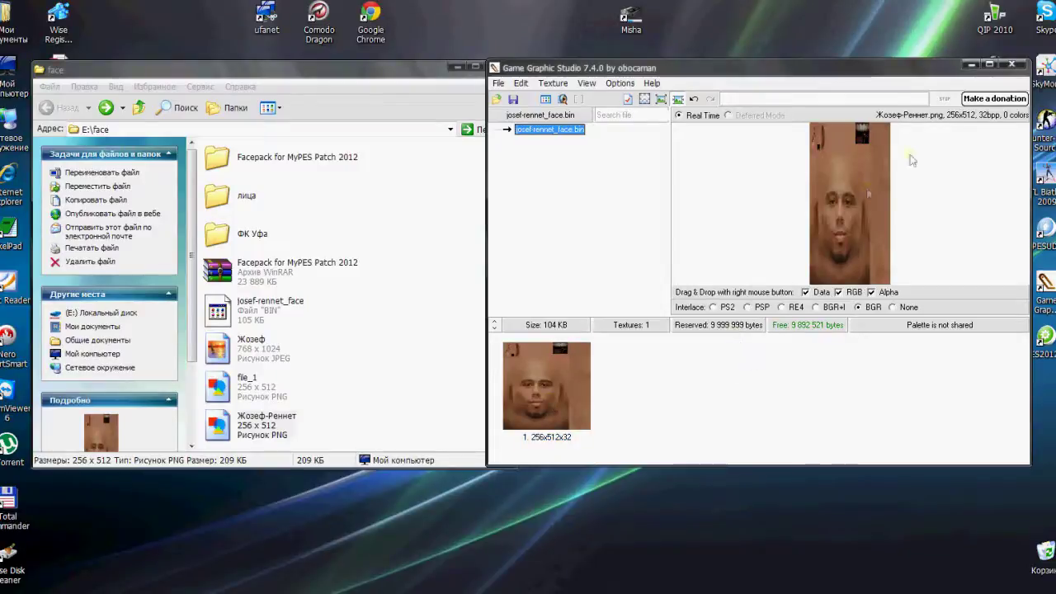
left_click(1017, 70)
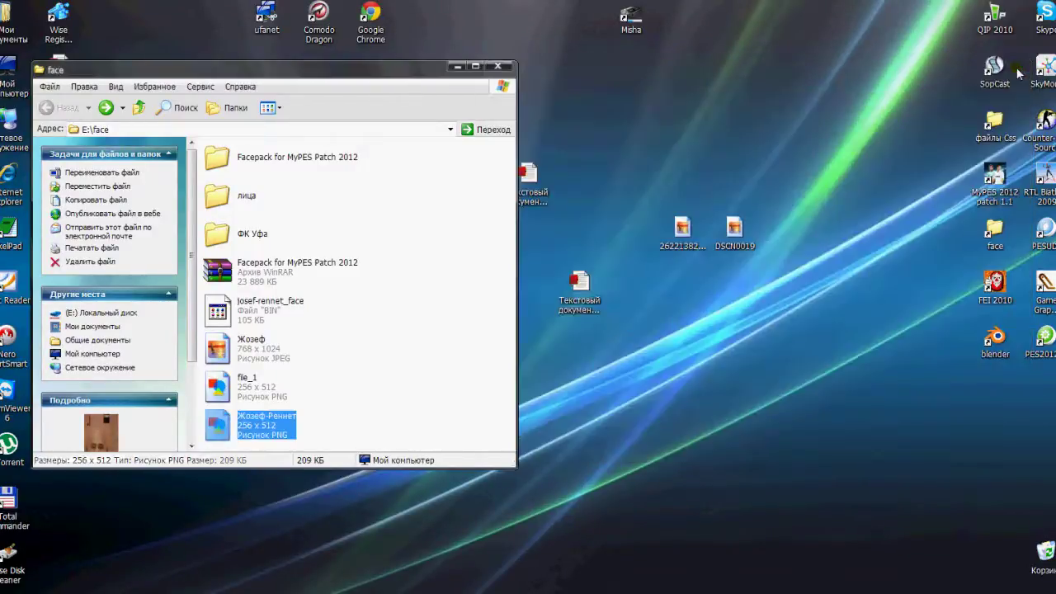
left_click(987, 285)
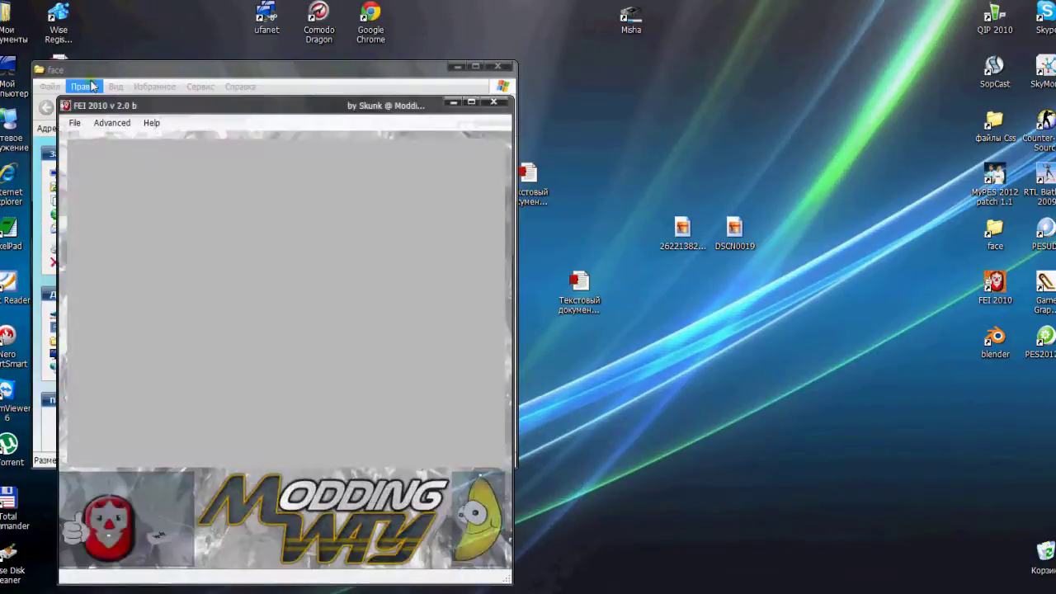
left_click(74, 122)
mouse_move(91, 137)
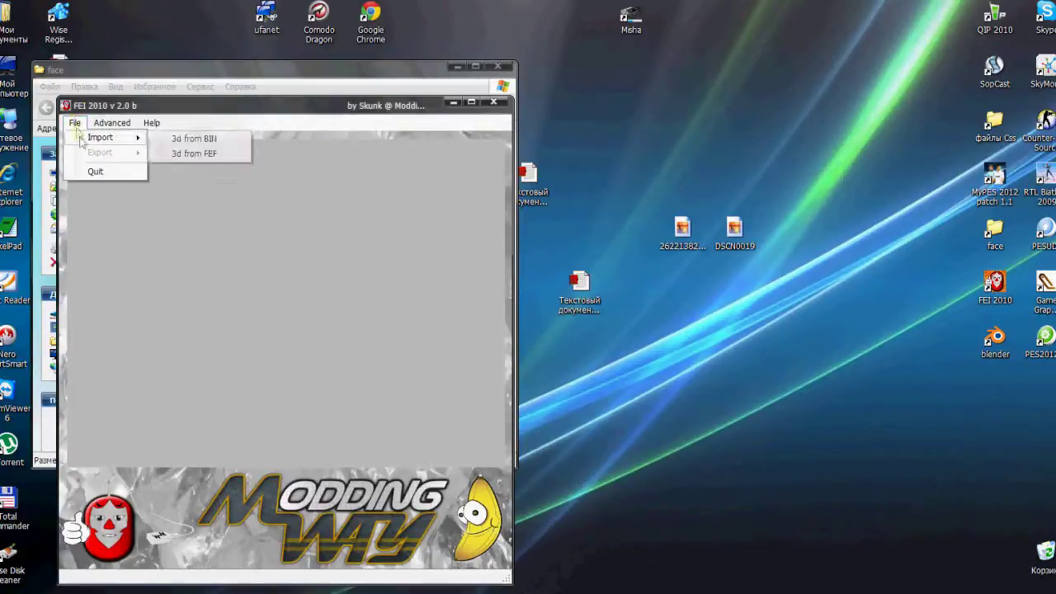
left_click(180, 138)
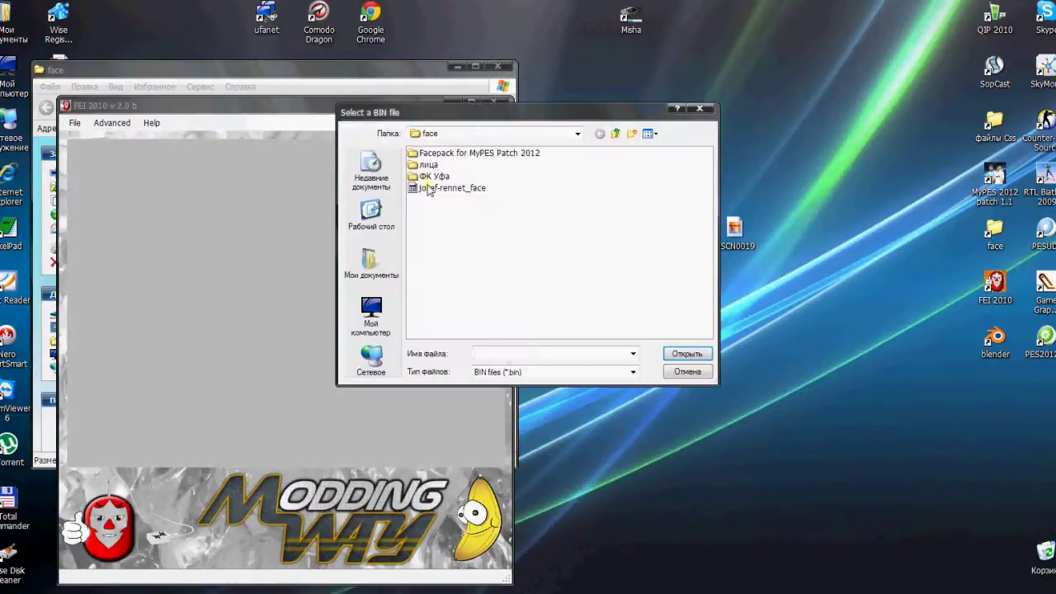
double_click(428, 188)
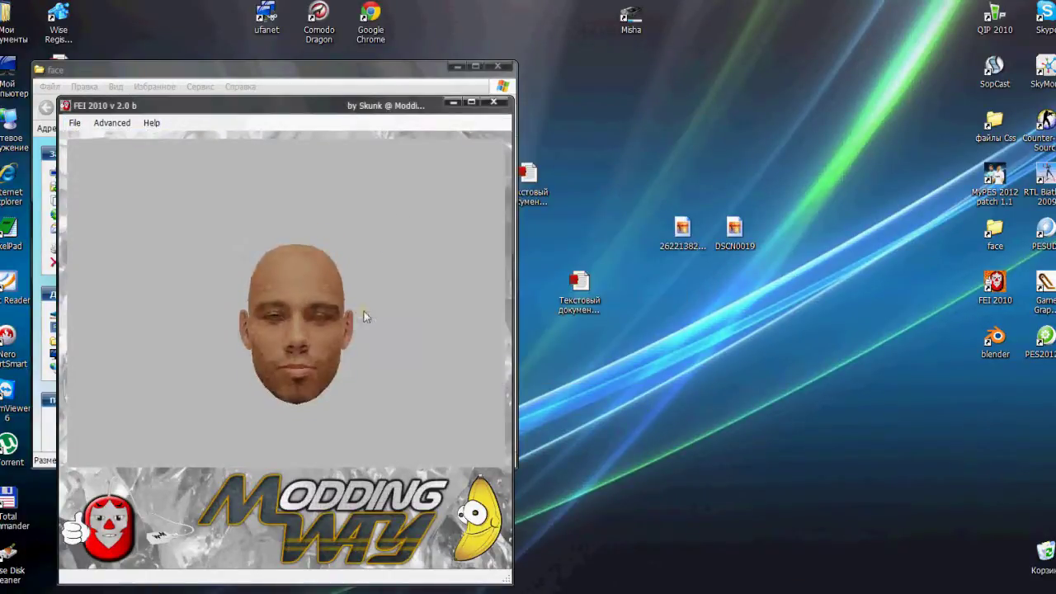
scroll(357, 312, "up", 3)
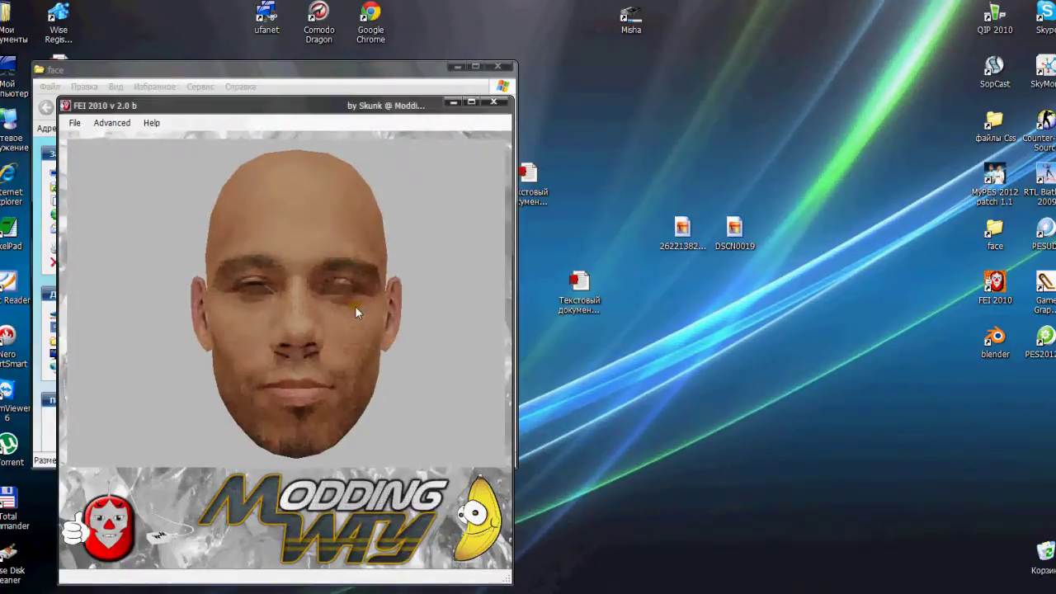
- Open the desktop note Текстовый документ (2), enlarge its window to read the remark about the nose, and close it
double_click(581, 283)
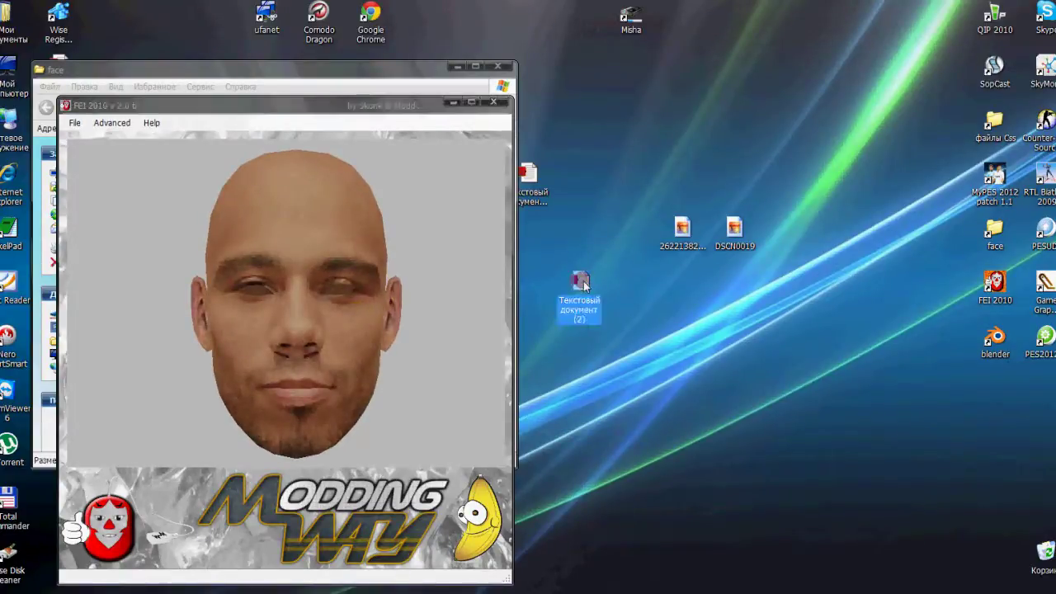
left_click_drag(481, 307, 481, 324)
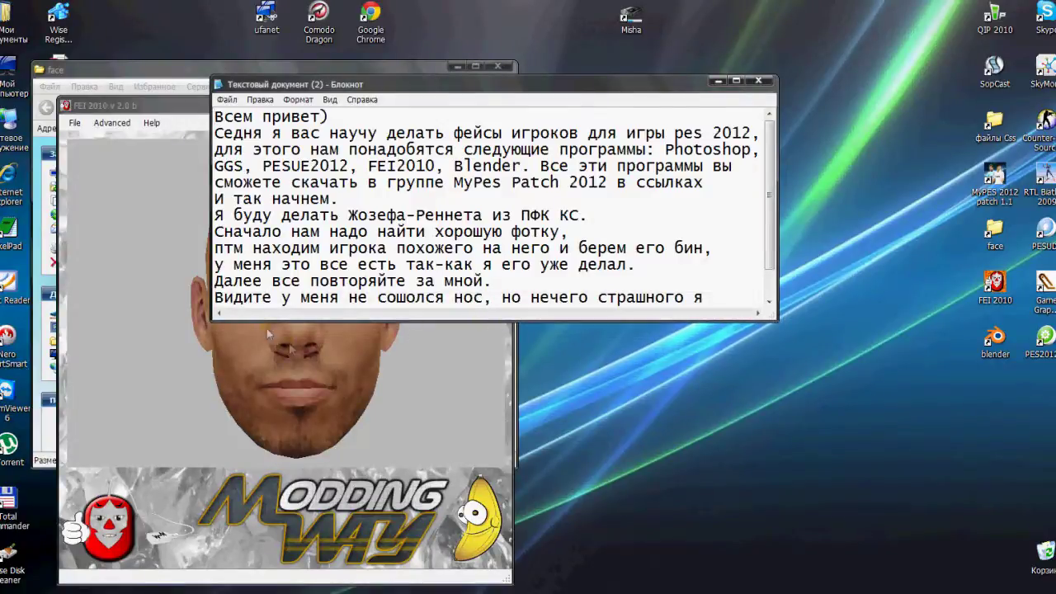
left_click(575, 323)
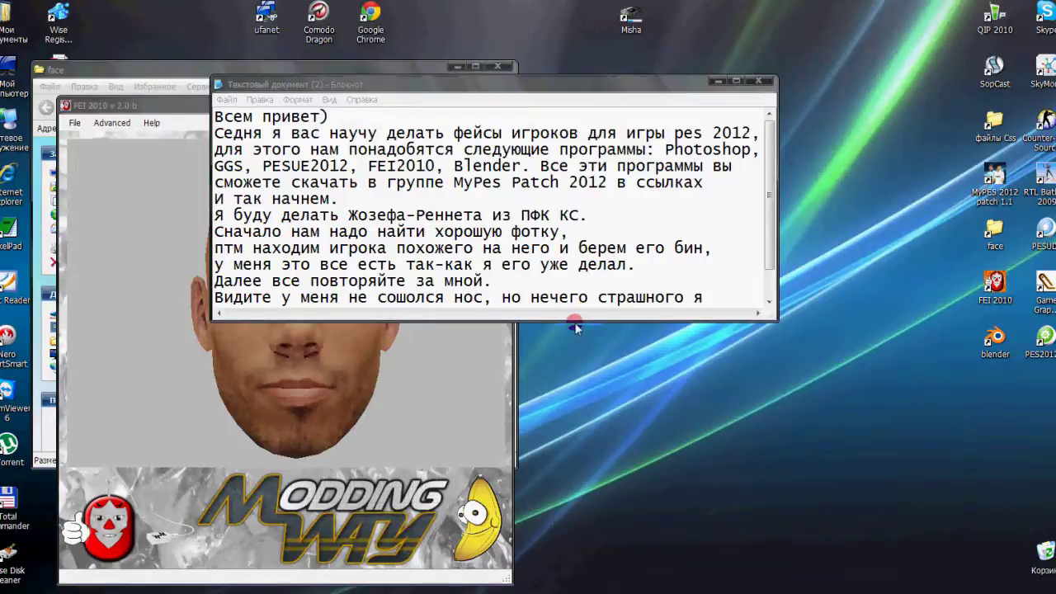
left_click_drag(575, 321, 574, 337)
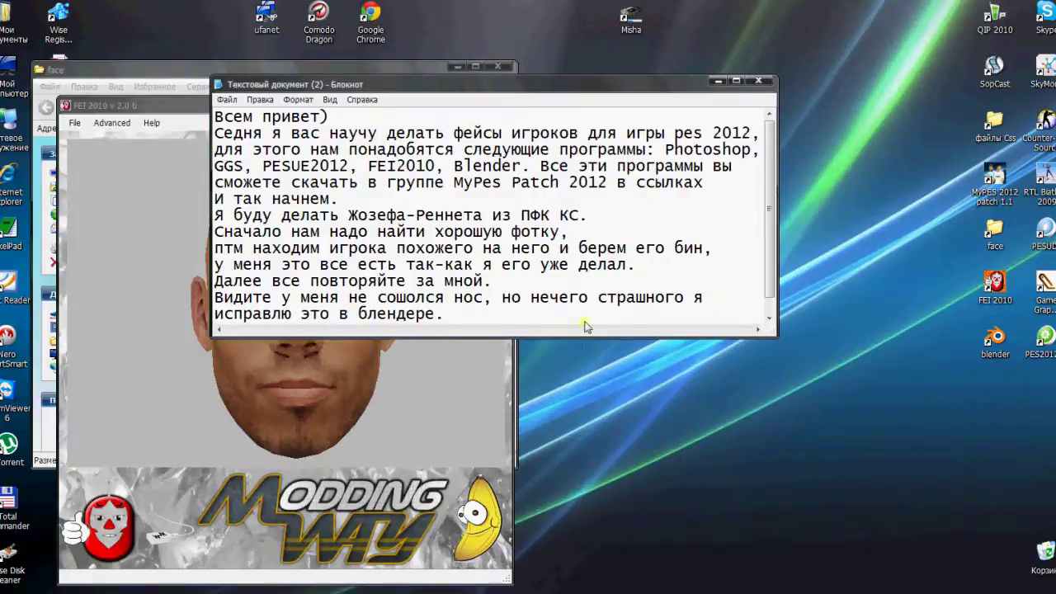
left_click(761, 84)
- Export the 3D face to FEF in the face folder under the name josef-rennet_face.bin and close FEI 2010
left_click_drag(255, 112, 262, 94)
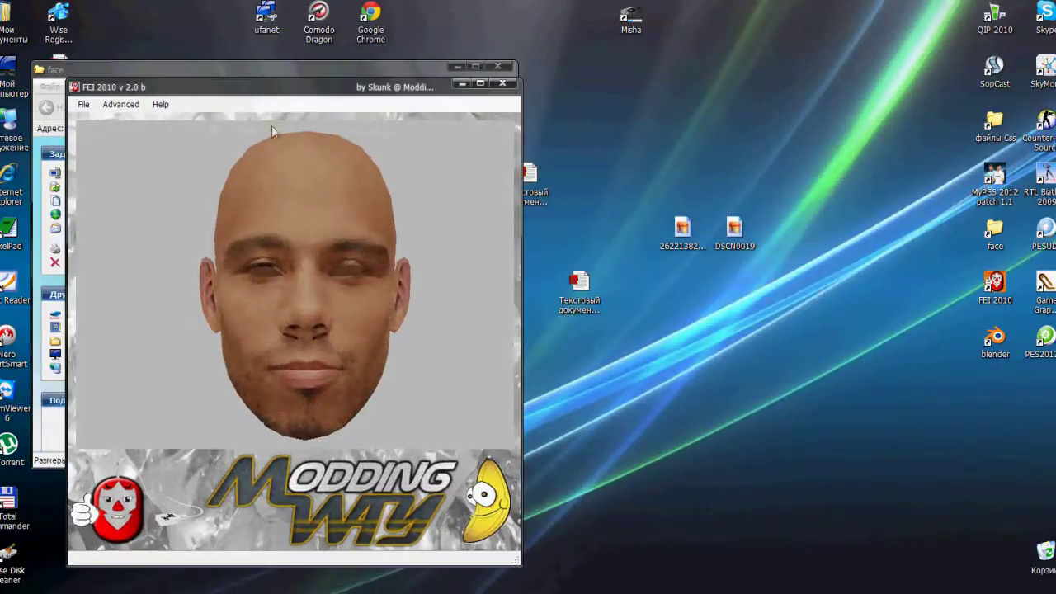
left_click_drag(330, 338, 298, 327)
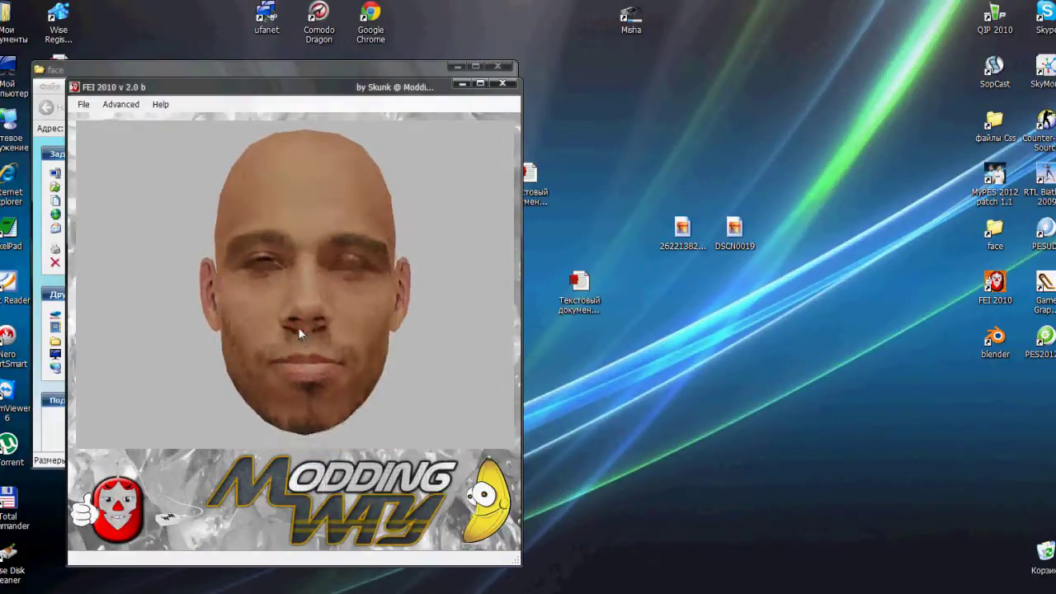
left_click(83, 104)
mouse_move(96, 124)
mouse_move(146, 135)
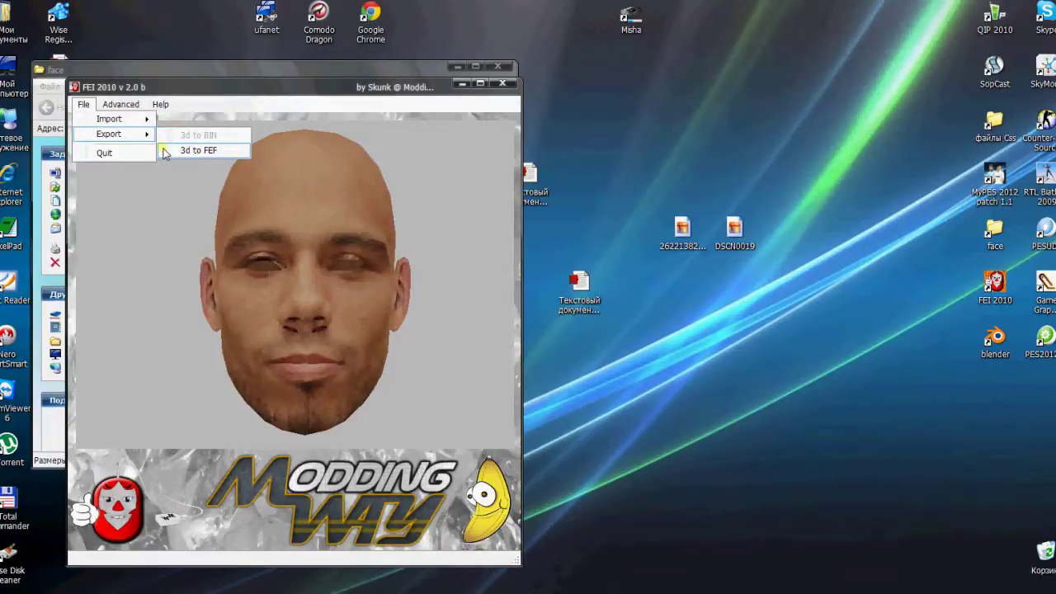
left_click(164, 152)
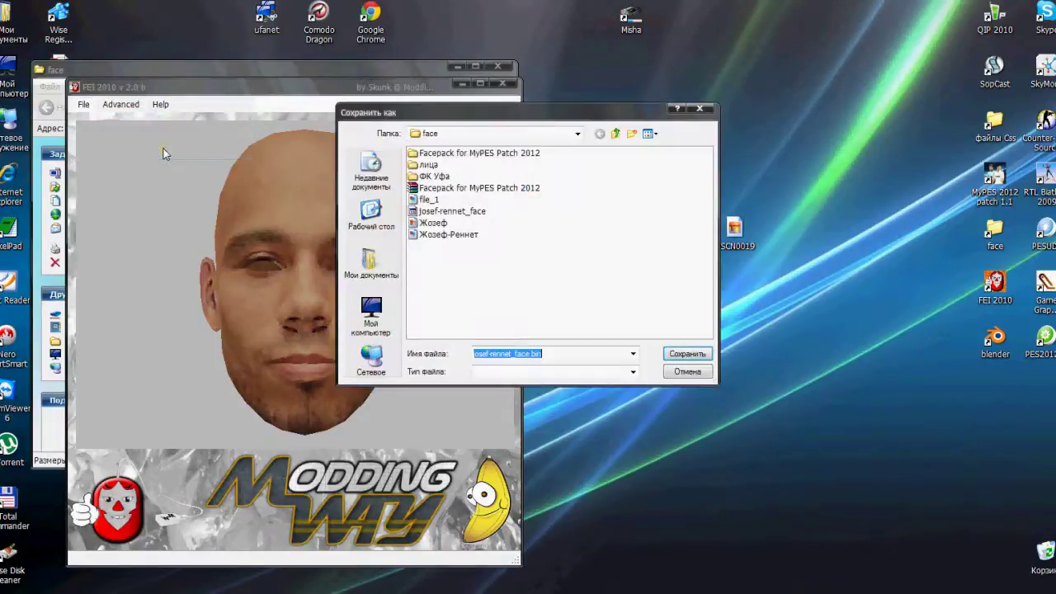
left_click(685, 354)
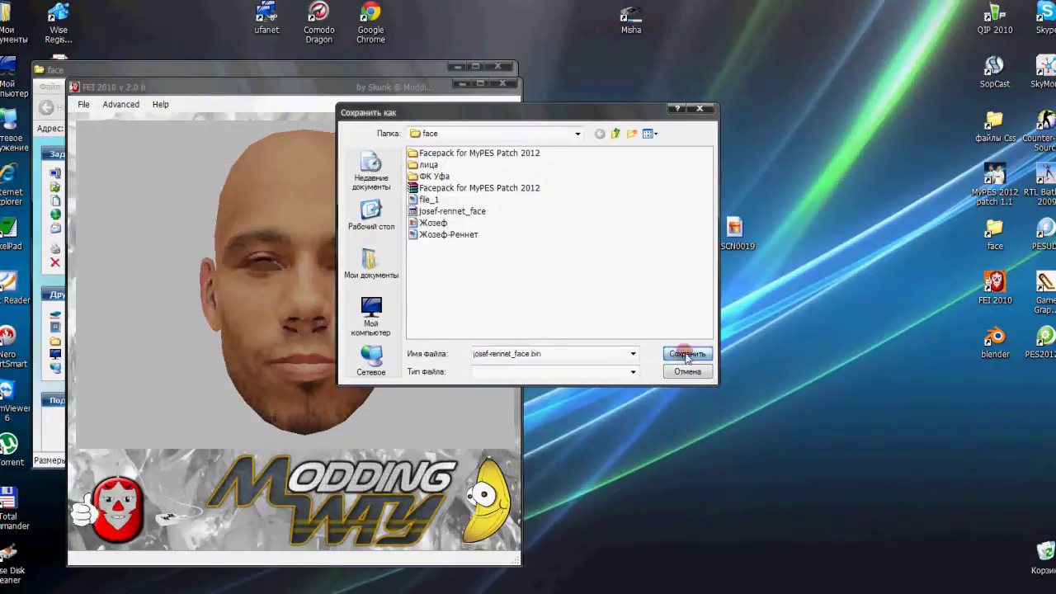
left_click(532, 342)
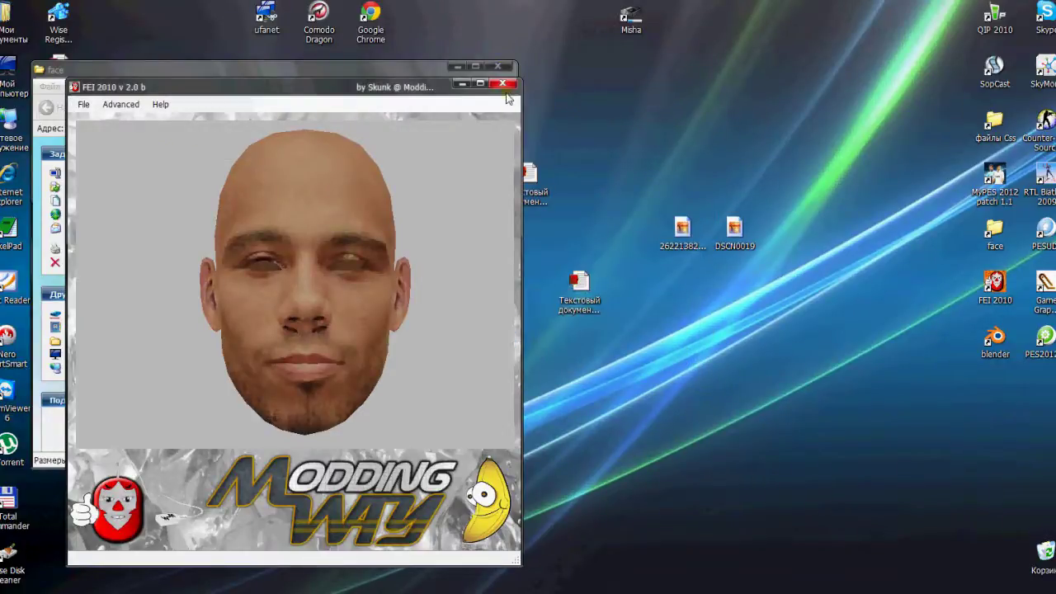
left_click(503, 82)
- Copy the josef-rennet_face BIN, FEF and DDS files from the face folder to the desktop and group them together
left_click_drag(509, 338, 509, 387)
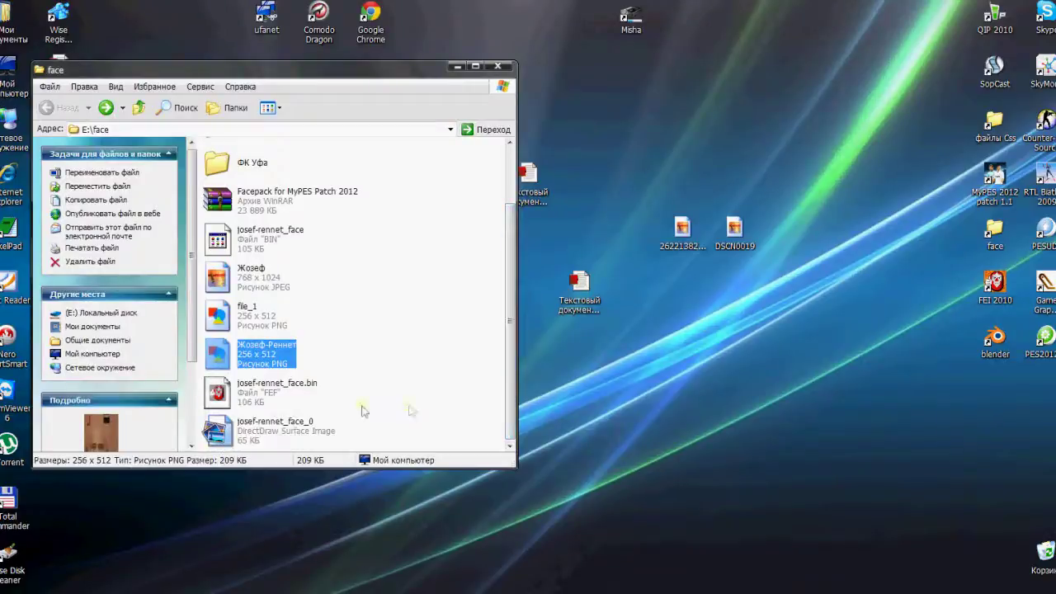
left_click_drag(366, 432, 313, 383)
left_click(265, 234, "ctrl")
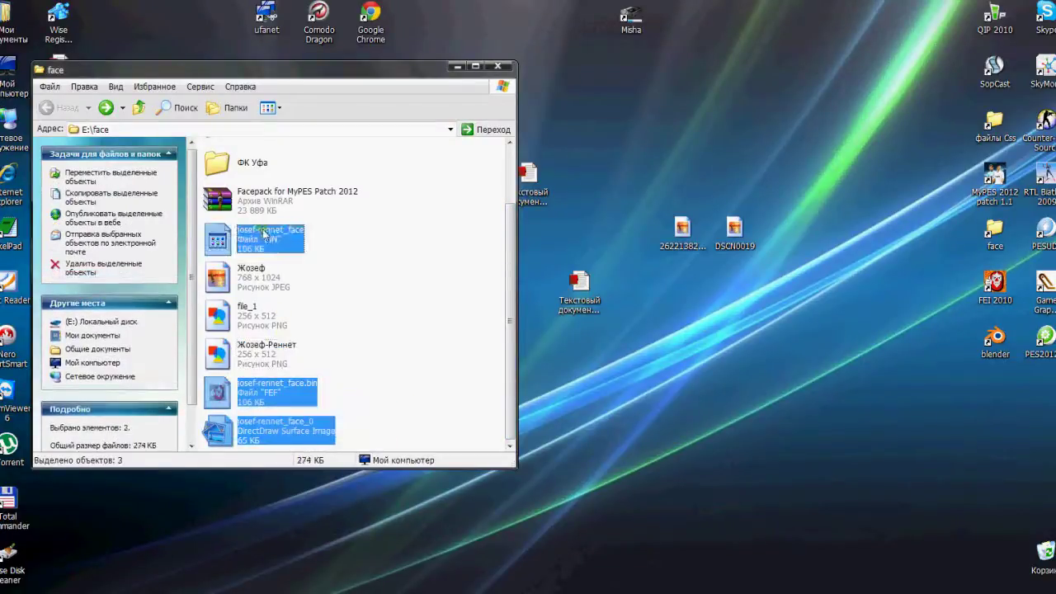
right_click(264, 232)
left_click(344, 416)
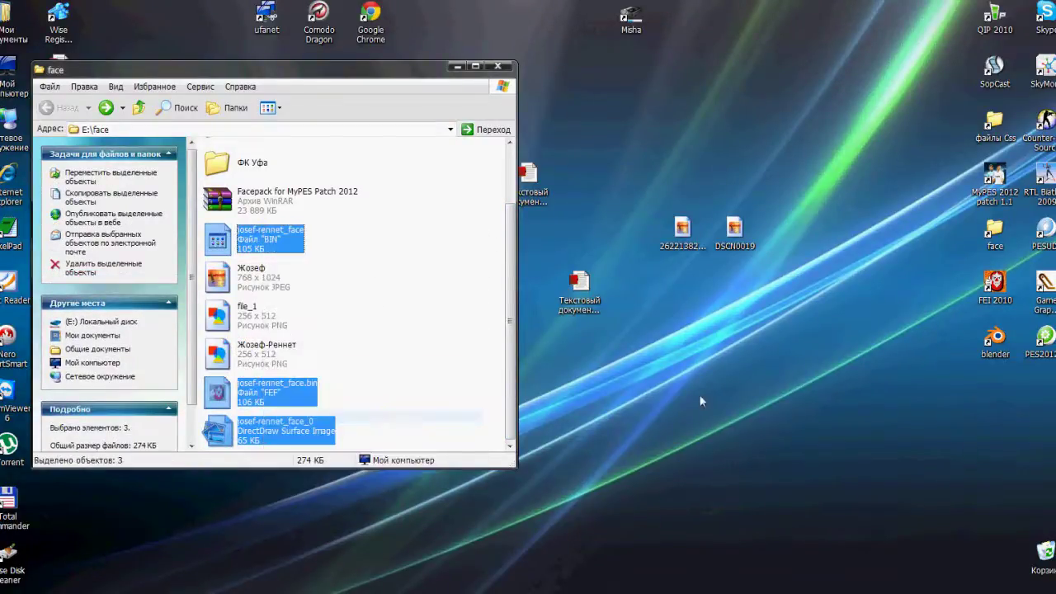
left_click(739, 352)
right_click(739, 352)
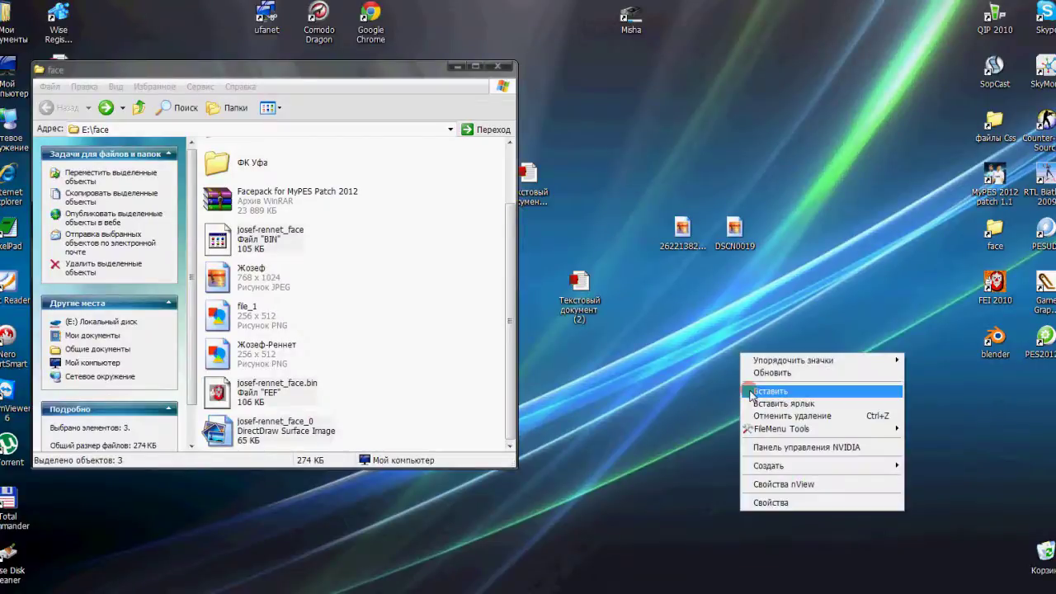
left_click(763, 391)
left_click_drag(787, 16, 788, 402)
left_click_drag(735, 551, 734, 392)
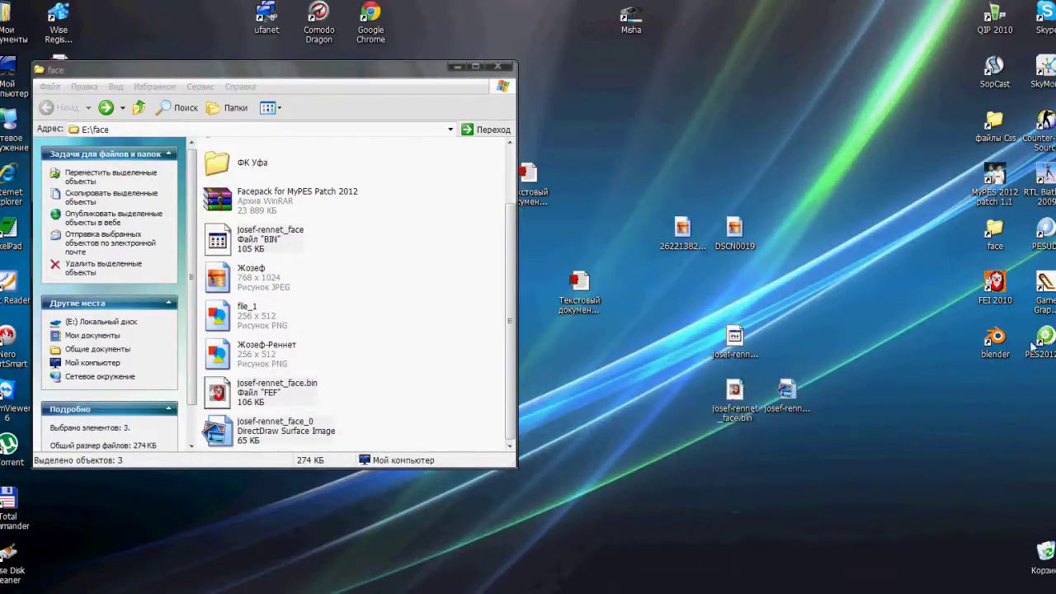
- Launch Blender and let Photoshop quit without saving the changes to file_1.png
double_click(996, 340)
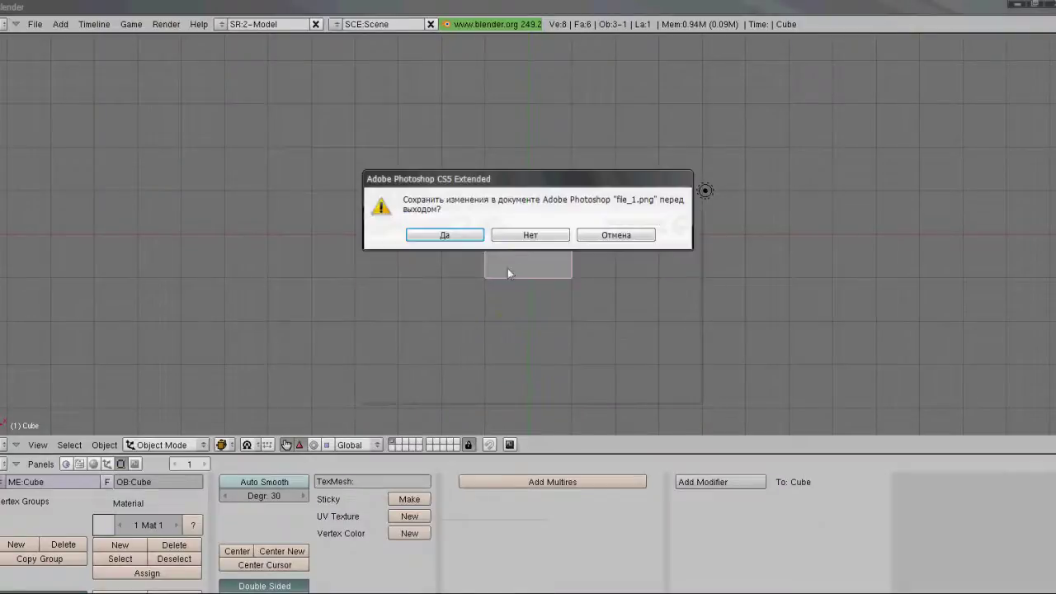
left_click(529, 235)
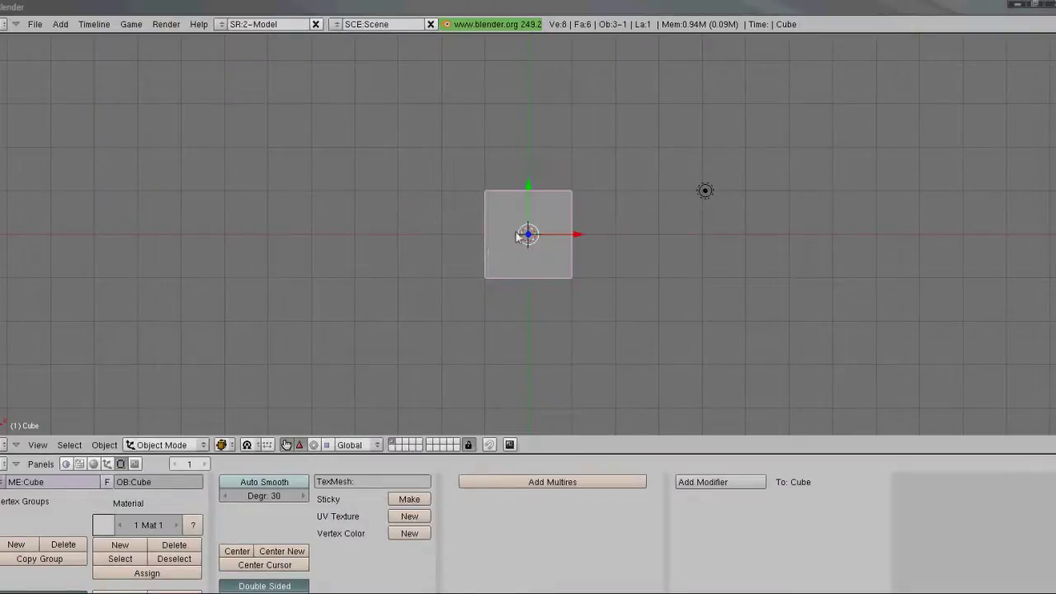
- Start a FEI 2010 Files (*.FEF) import and dismiss the warning about objects already in the scene
left_click(33, 24)
mouse_move(128, 260)
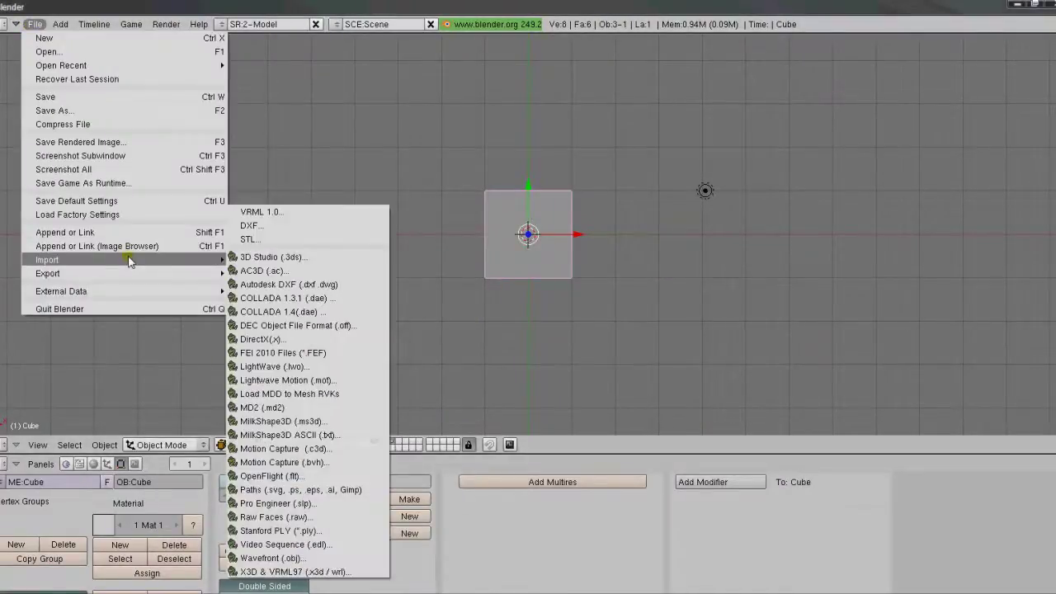
left_click(271, 353)
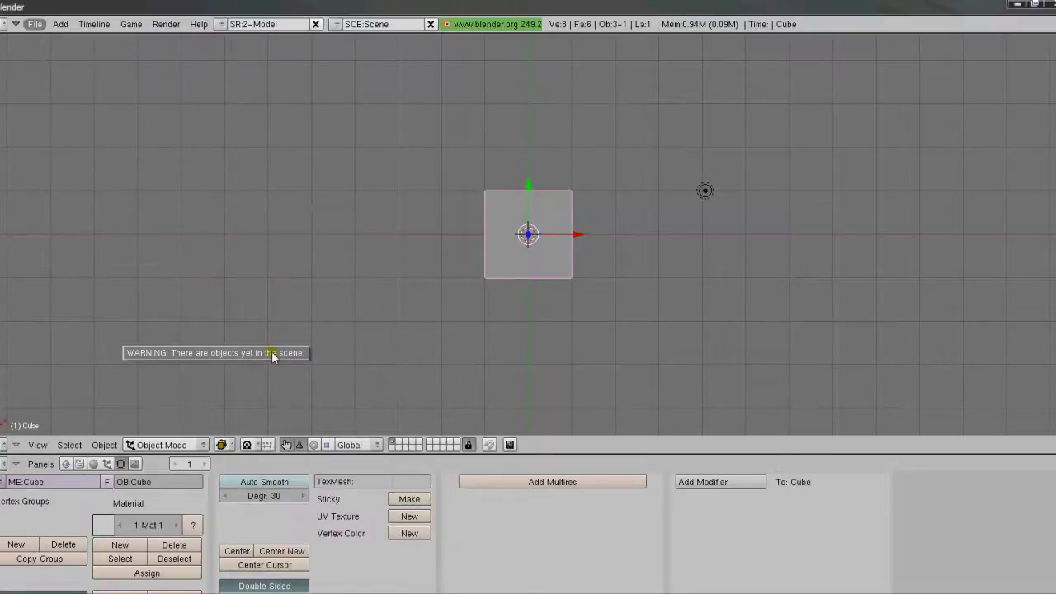
left_click(272, 354)
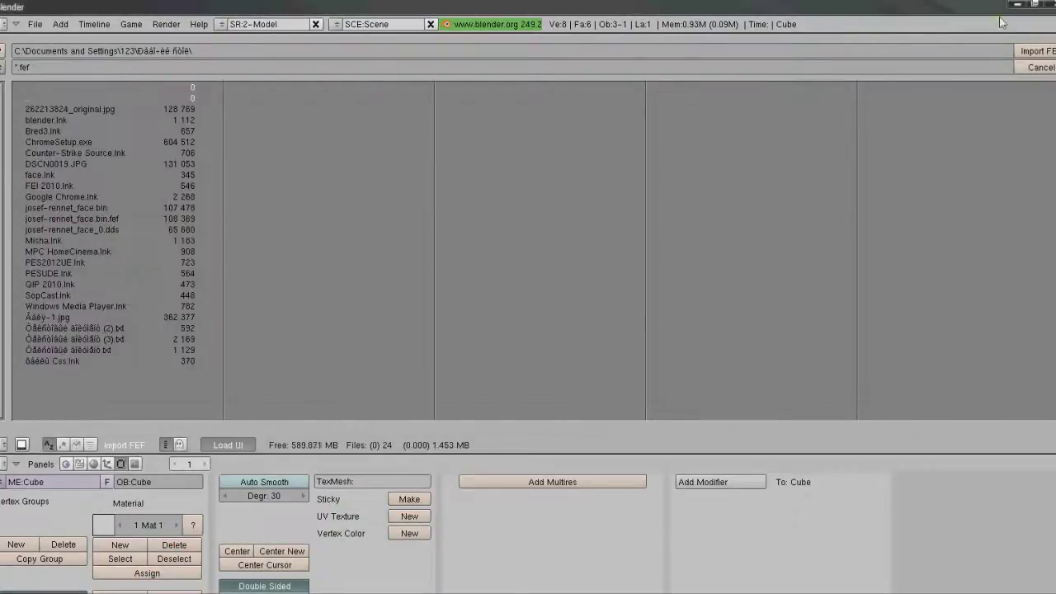
- Open the desktop note Текстовый документ (2), enlarge its window to read the remark about the import path, and close it
left_click(1018, 4)
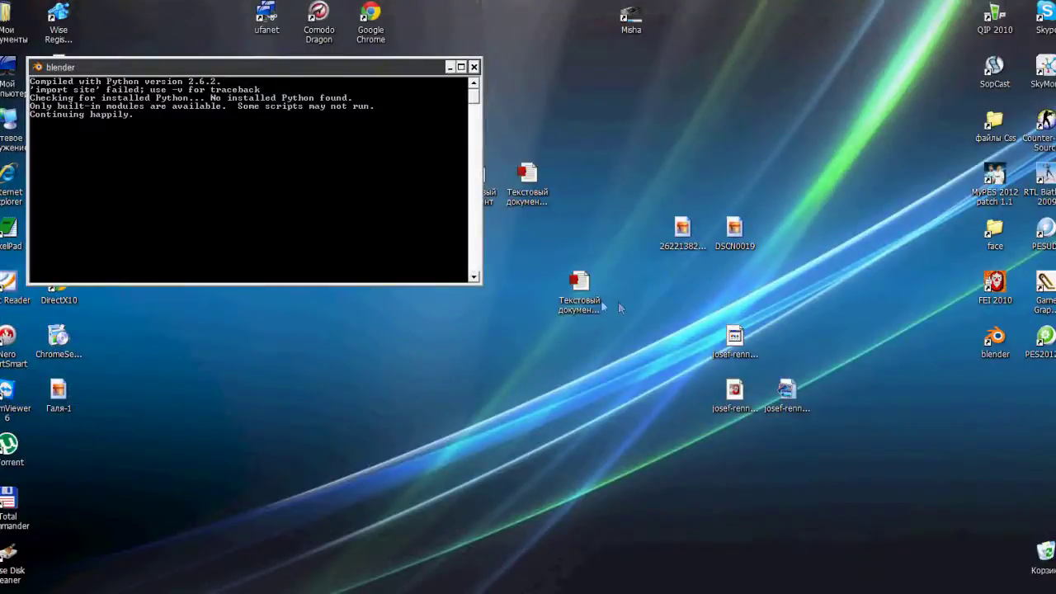
double_click(583, 297)
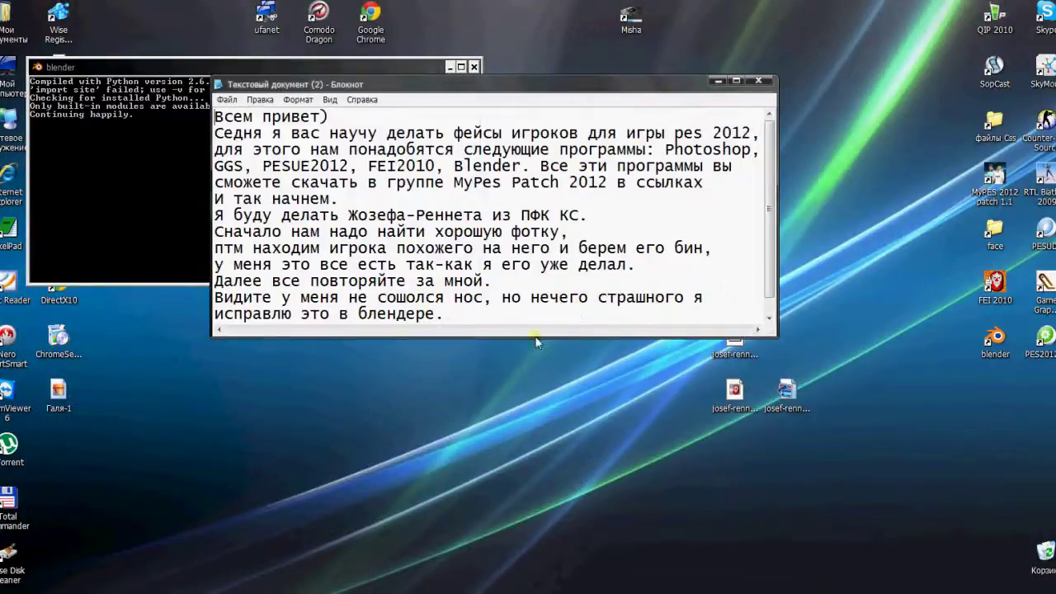
left_click_drag(535, 338, 534, 353)
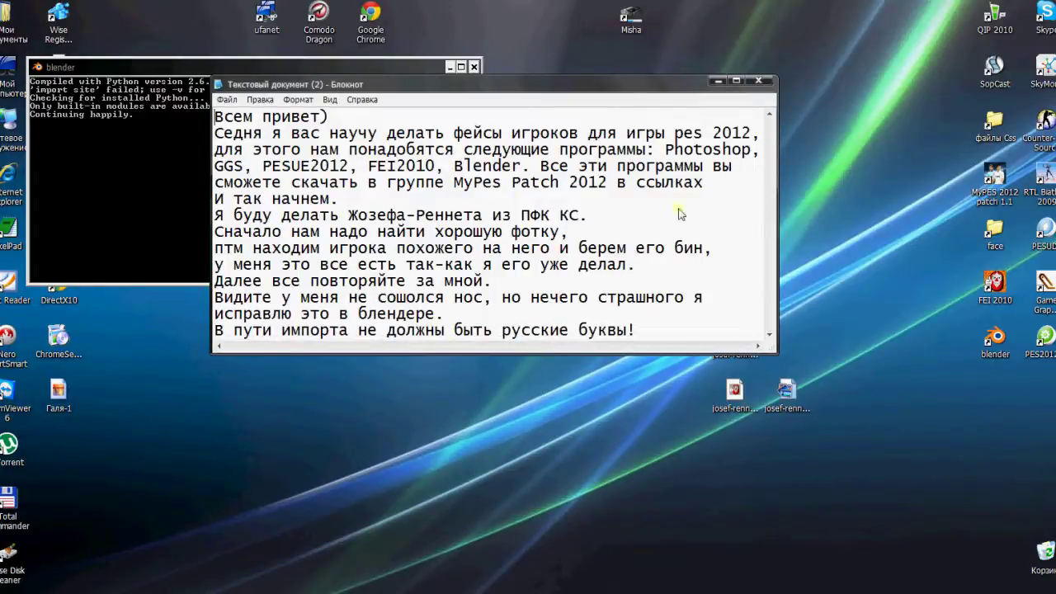
left_click(762, 86)
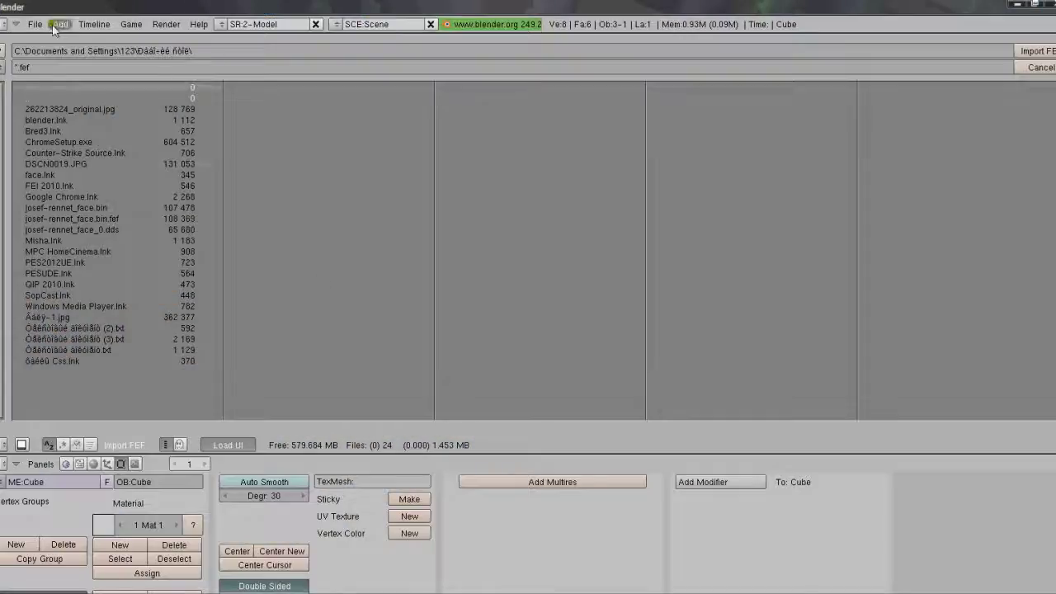
- Import josef-rennet_face.bin.fef into Blender and switch the screen layout to 1-Animation
left_click(86, 220)
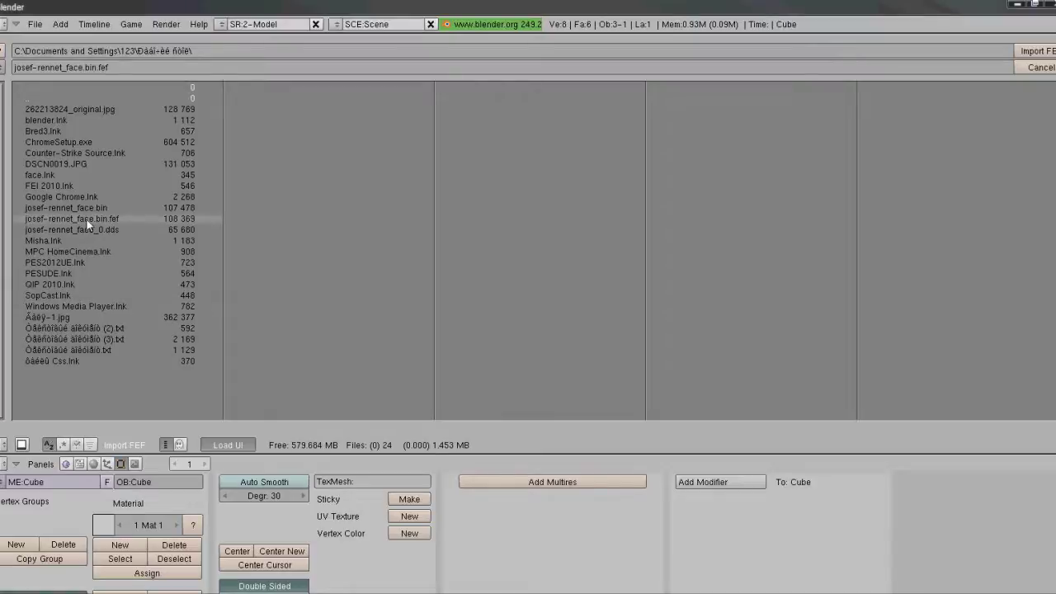
left_click(1037, 52)
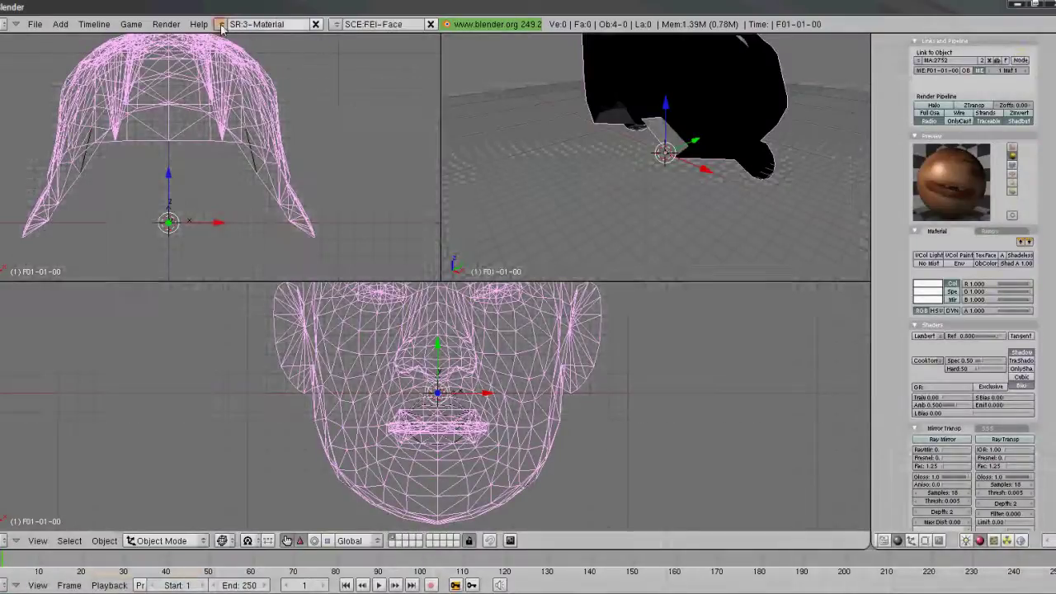
left_click(221, 24)
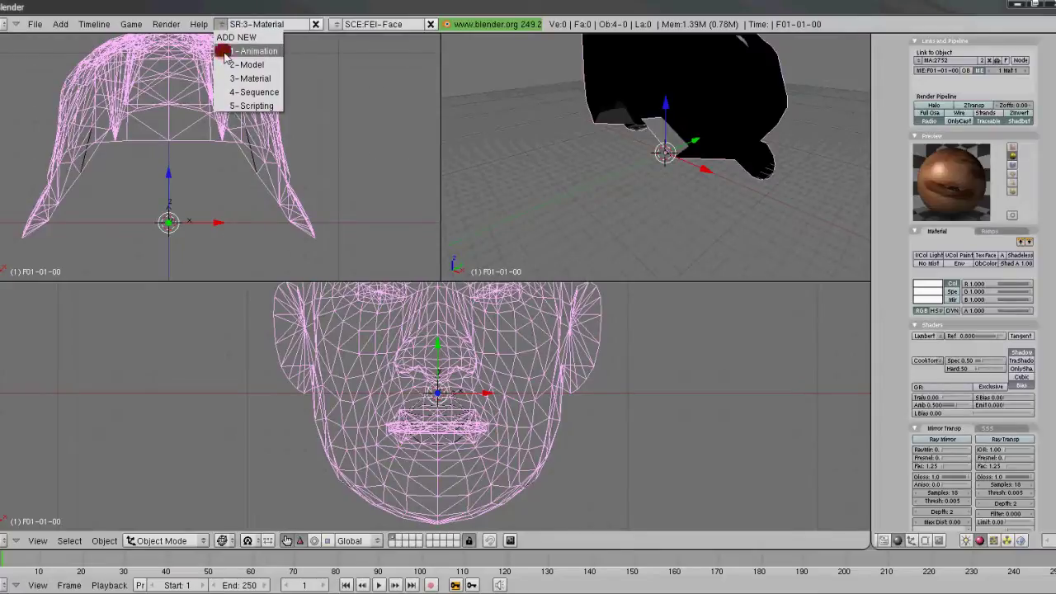
left_click(226, 52)
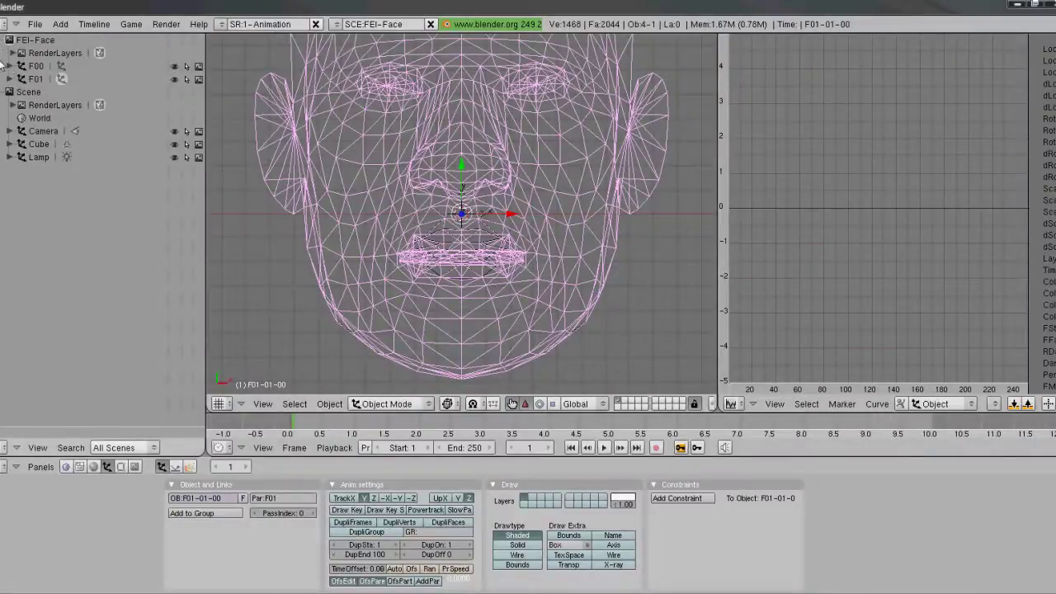
- Expand F00 and F01 in the outliner, select the F00-00-00 mesh and hide F01
left_click(10, 66)
left_click(10, 92)
left_click(63, 79)
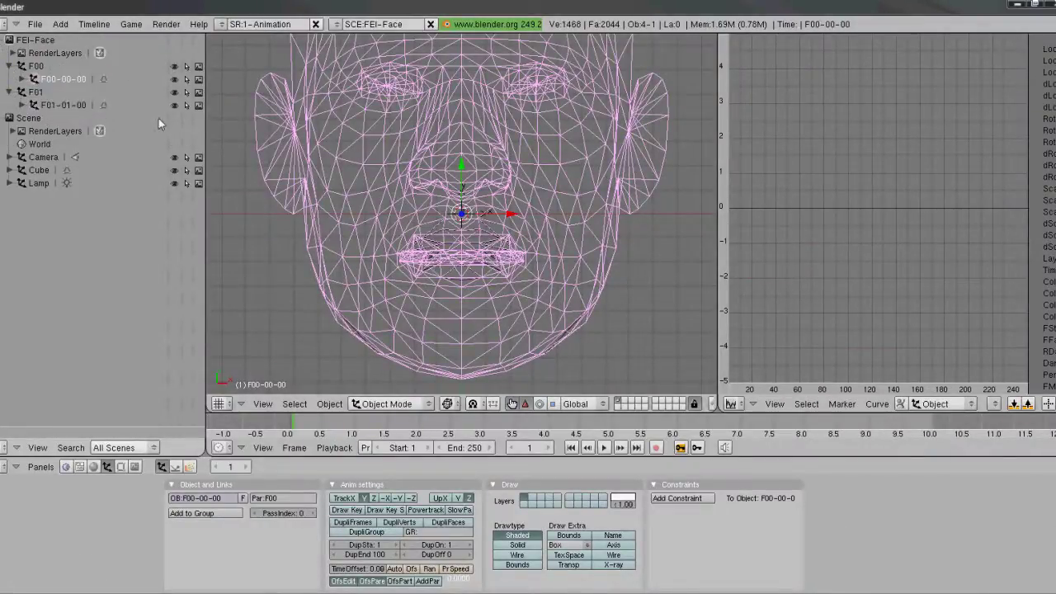
left_click(174, 91)
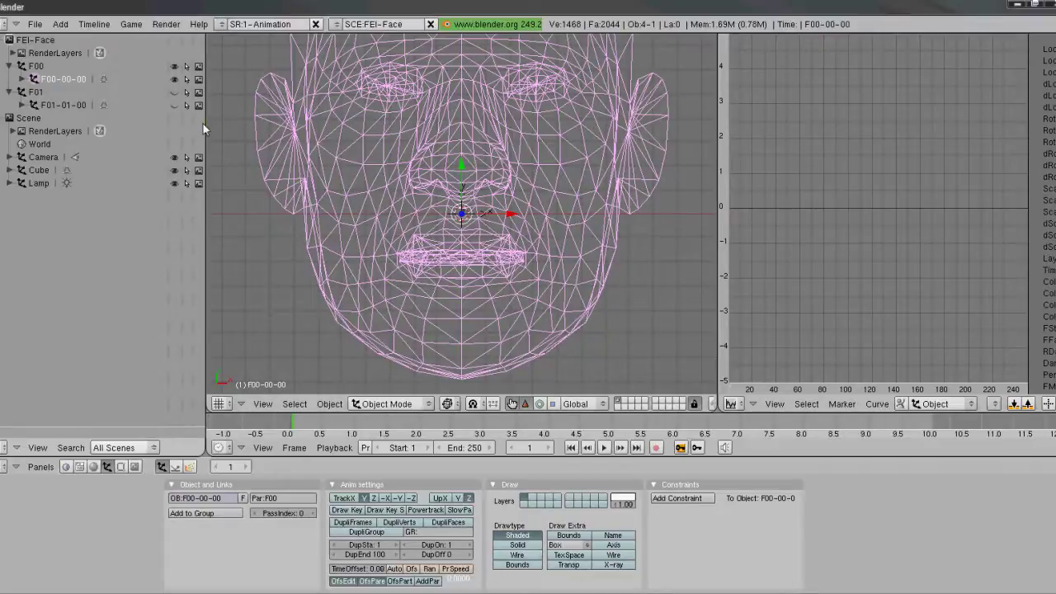
- Collapse the outliner, timeline and buttons areas, widen the curve editor area and turn it into a UV/Image Editor
left_click_drag(205, 126, 5, 126)
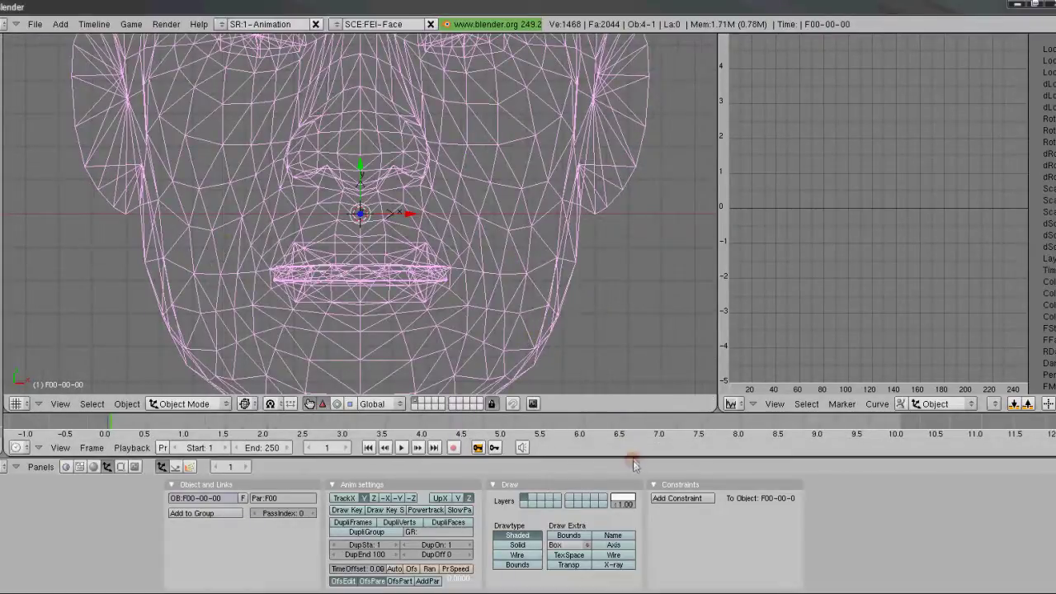
left_click_drag(640, 457, 647, 575)
left_click_drag(652, 415, 652, 558)
left_click_drag(617, 460, 550, 462)
left_click(560, 546)
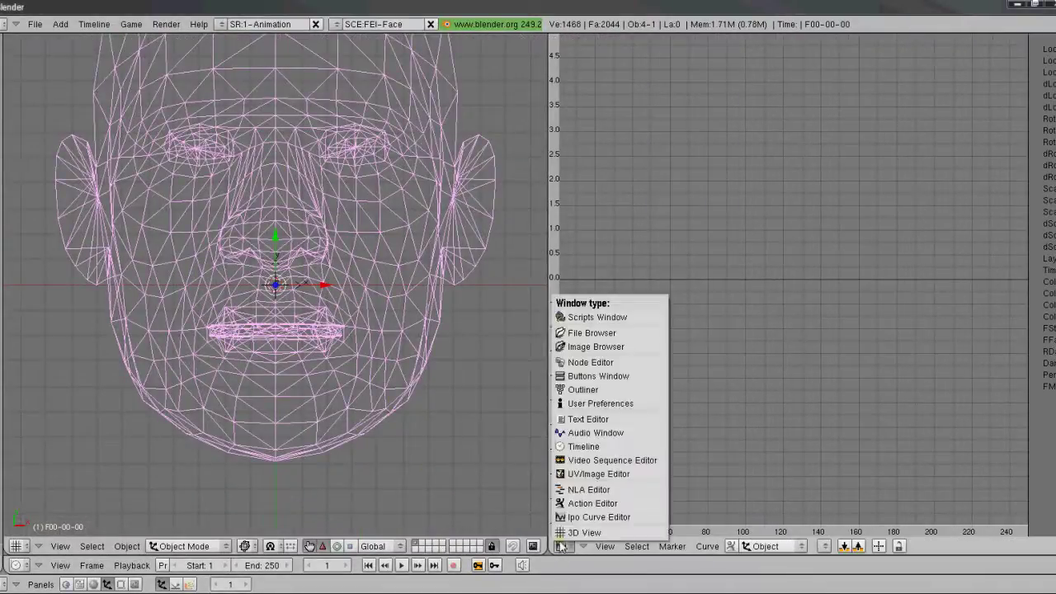
left_click(578, 479)
- Display the face model with the Textured draw type and put F00-00-00 into Edit Mode
left_click(244, 547)
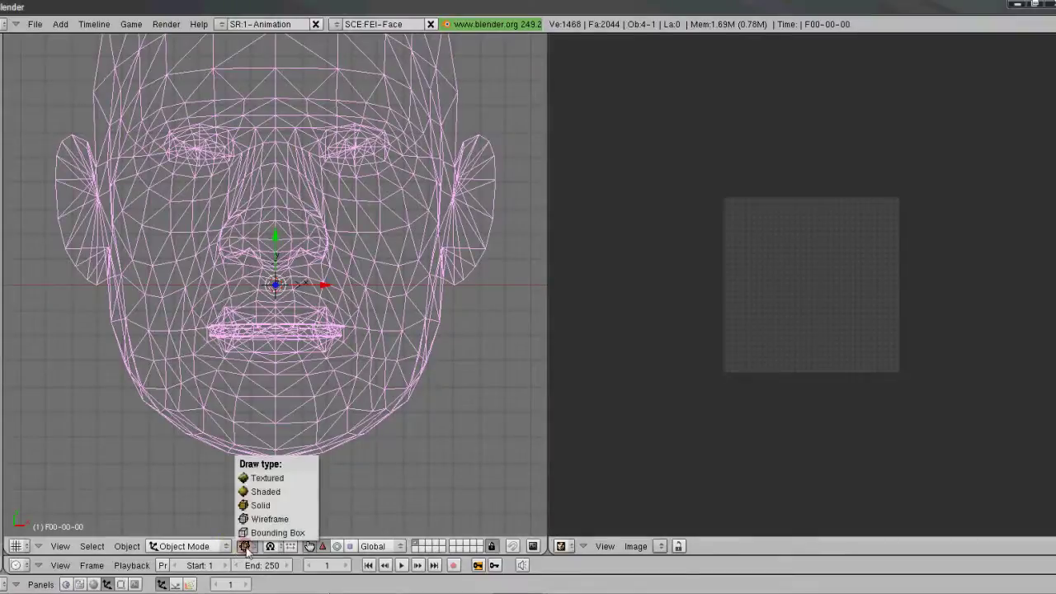
left_click(262, 480)
left_click(190, 547)
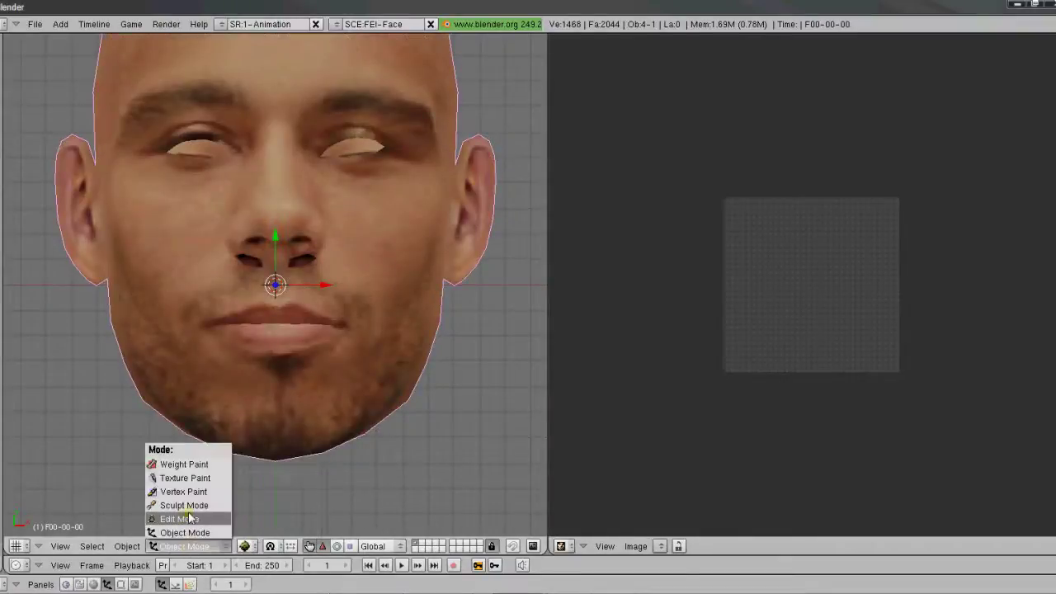
left_click(180, 519)
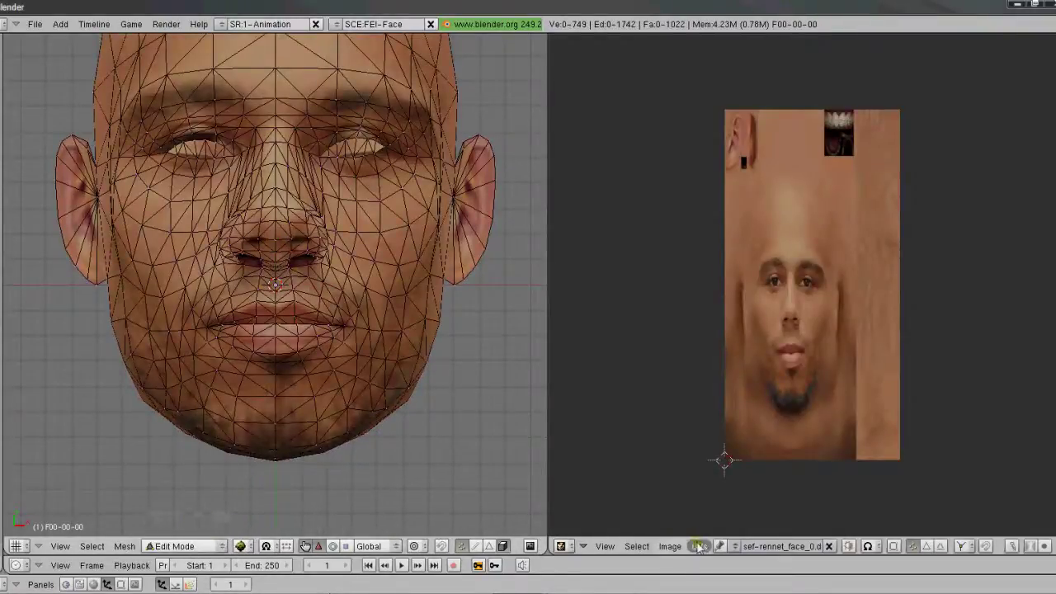
- Select all vertices of the face mesh so its UV layout shows over the face texture
left_click(700, 546)
mouse_move(794, 280)
left_click(891, 273)
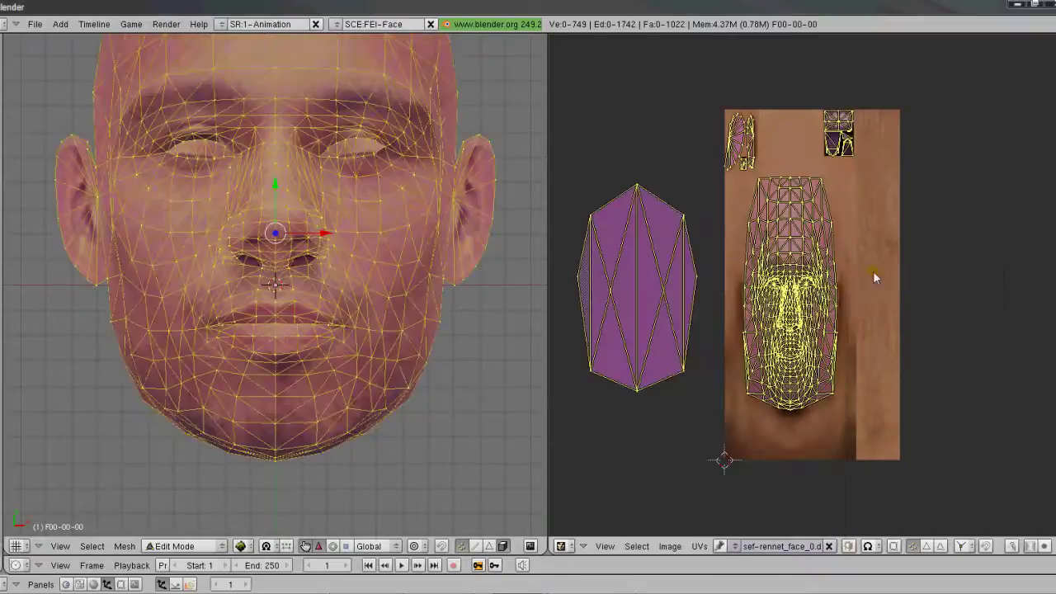
- Deselect all UVs, then move the two UV points in the middle of the upper eyelid edge slightly down toward the iris
scroll(871, 272, "up", 6)
scroll(811, 269, "up", 4)
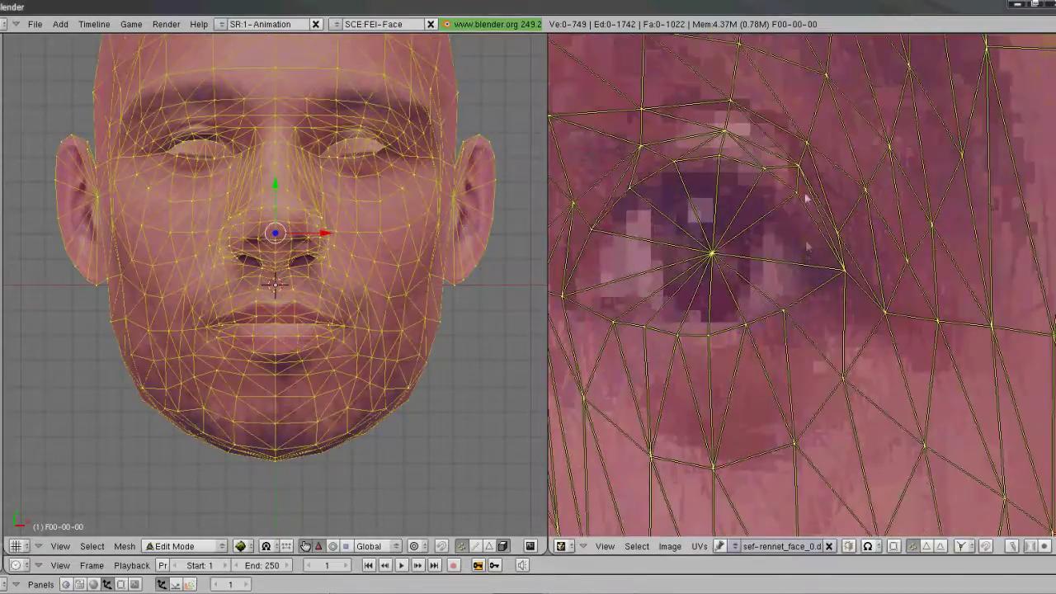
scroll(697, 198, "up", 2)
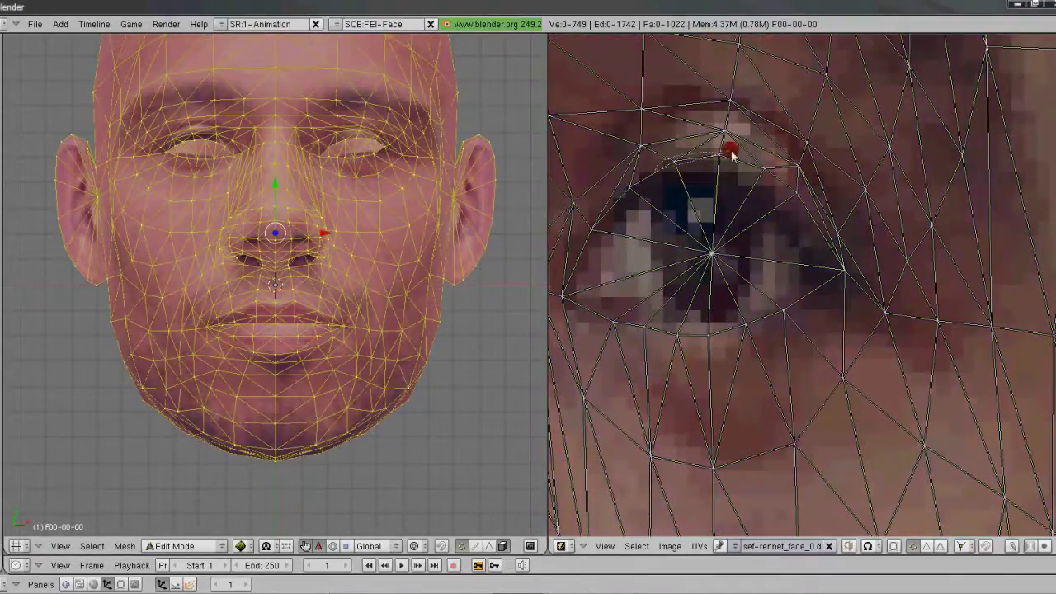
right_click(723, 172)
key("g")
left_click(722, 197)
- Move the two UV points on the outer part of the same upper eyelid edge down and inward to follow the textured eye
scroll(443, 202, "up", 5)
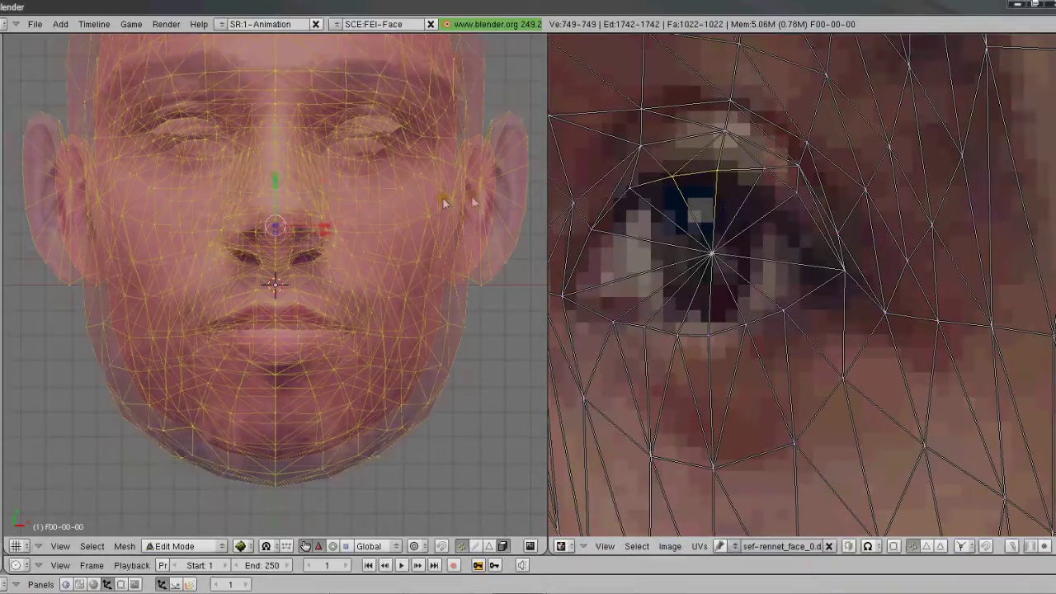
scroll(443, 202, "up", 5, "shift")
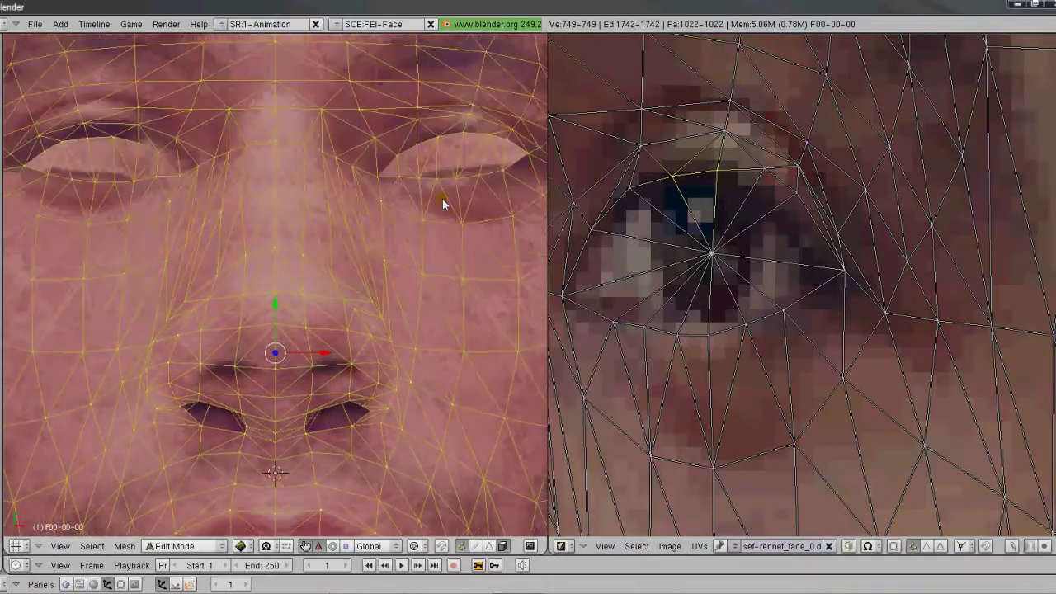
scroll(443, 202, "up", 2)
scroll(443, 204, "right", 3)
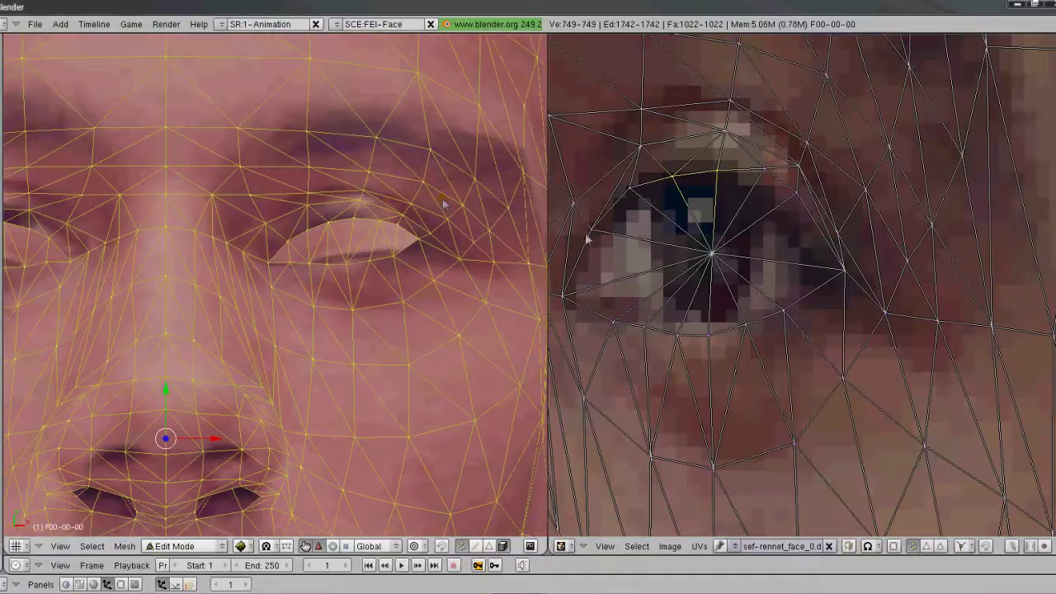
right_click(793, 194)
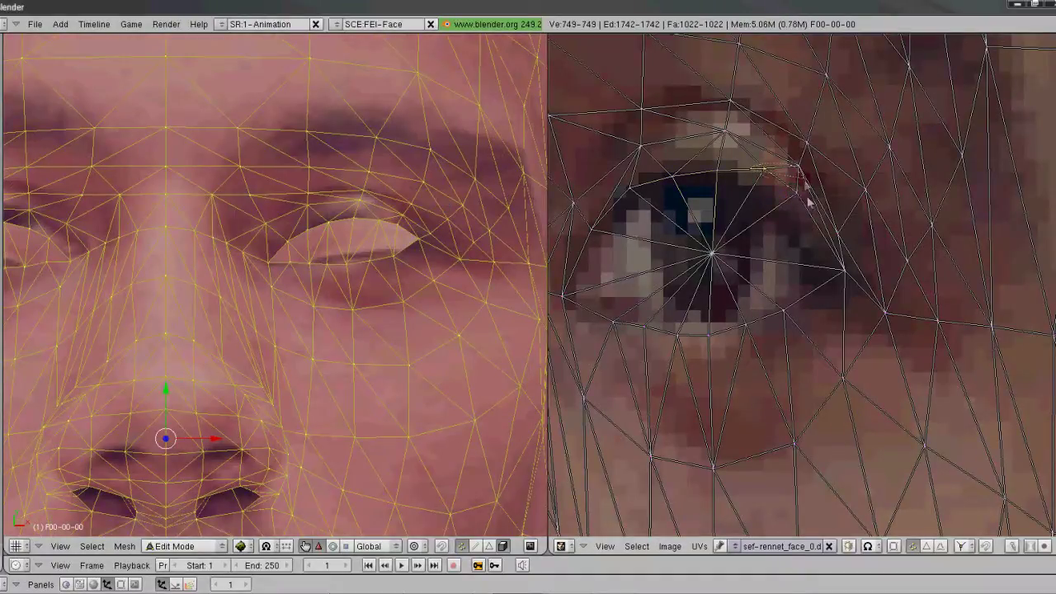
key("g")
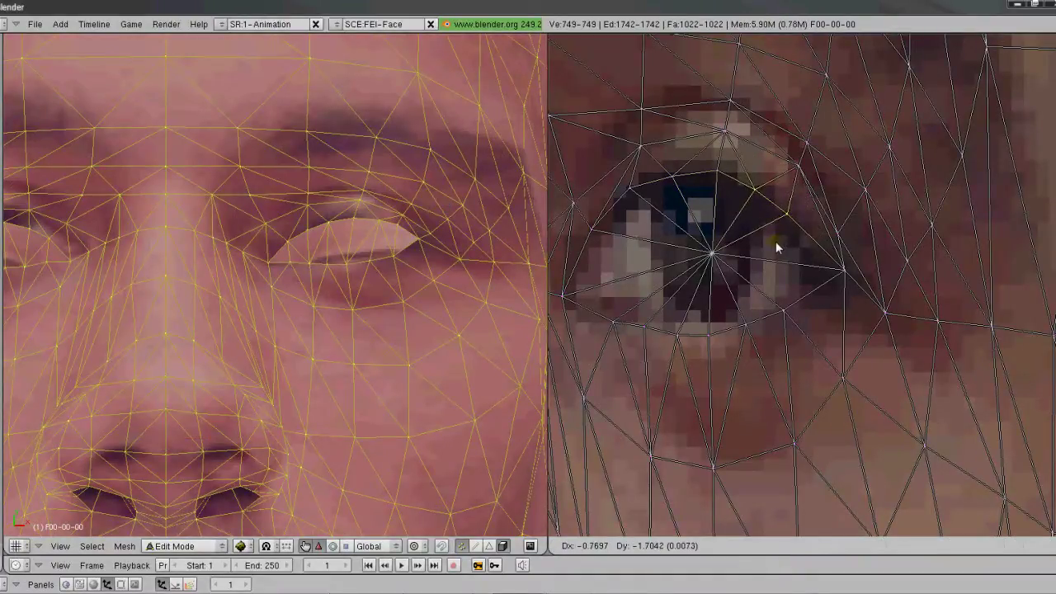
left_click(775, 246)
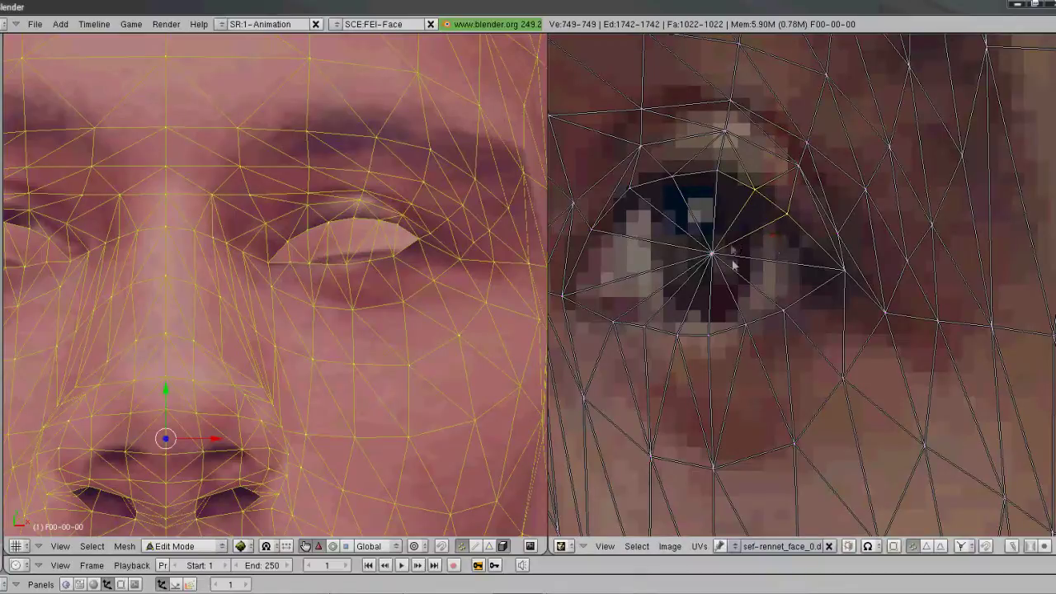